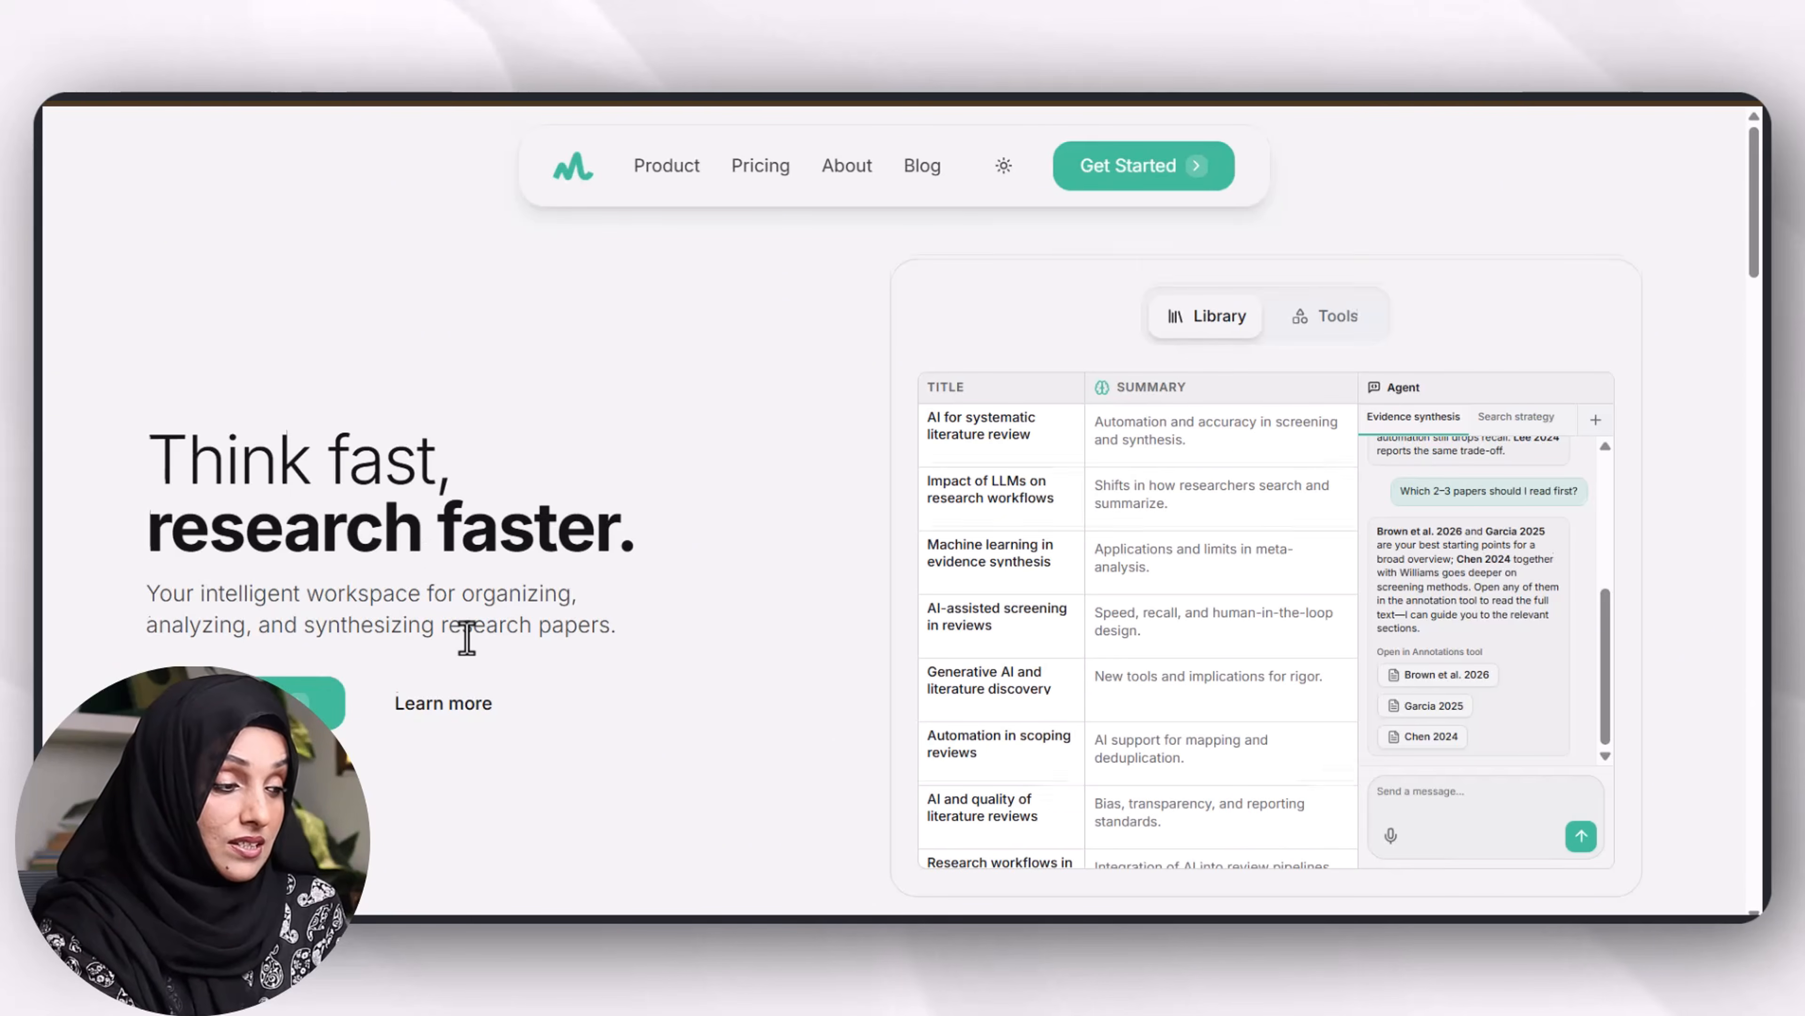
Step: Look over the Moara homepage, go to account registration, and switch to signing in with an existing account
scroll(466, 638, "down", 15)
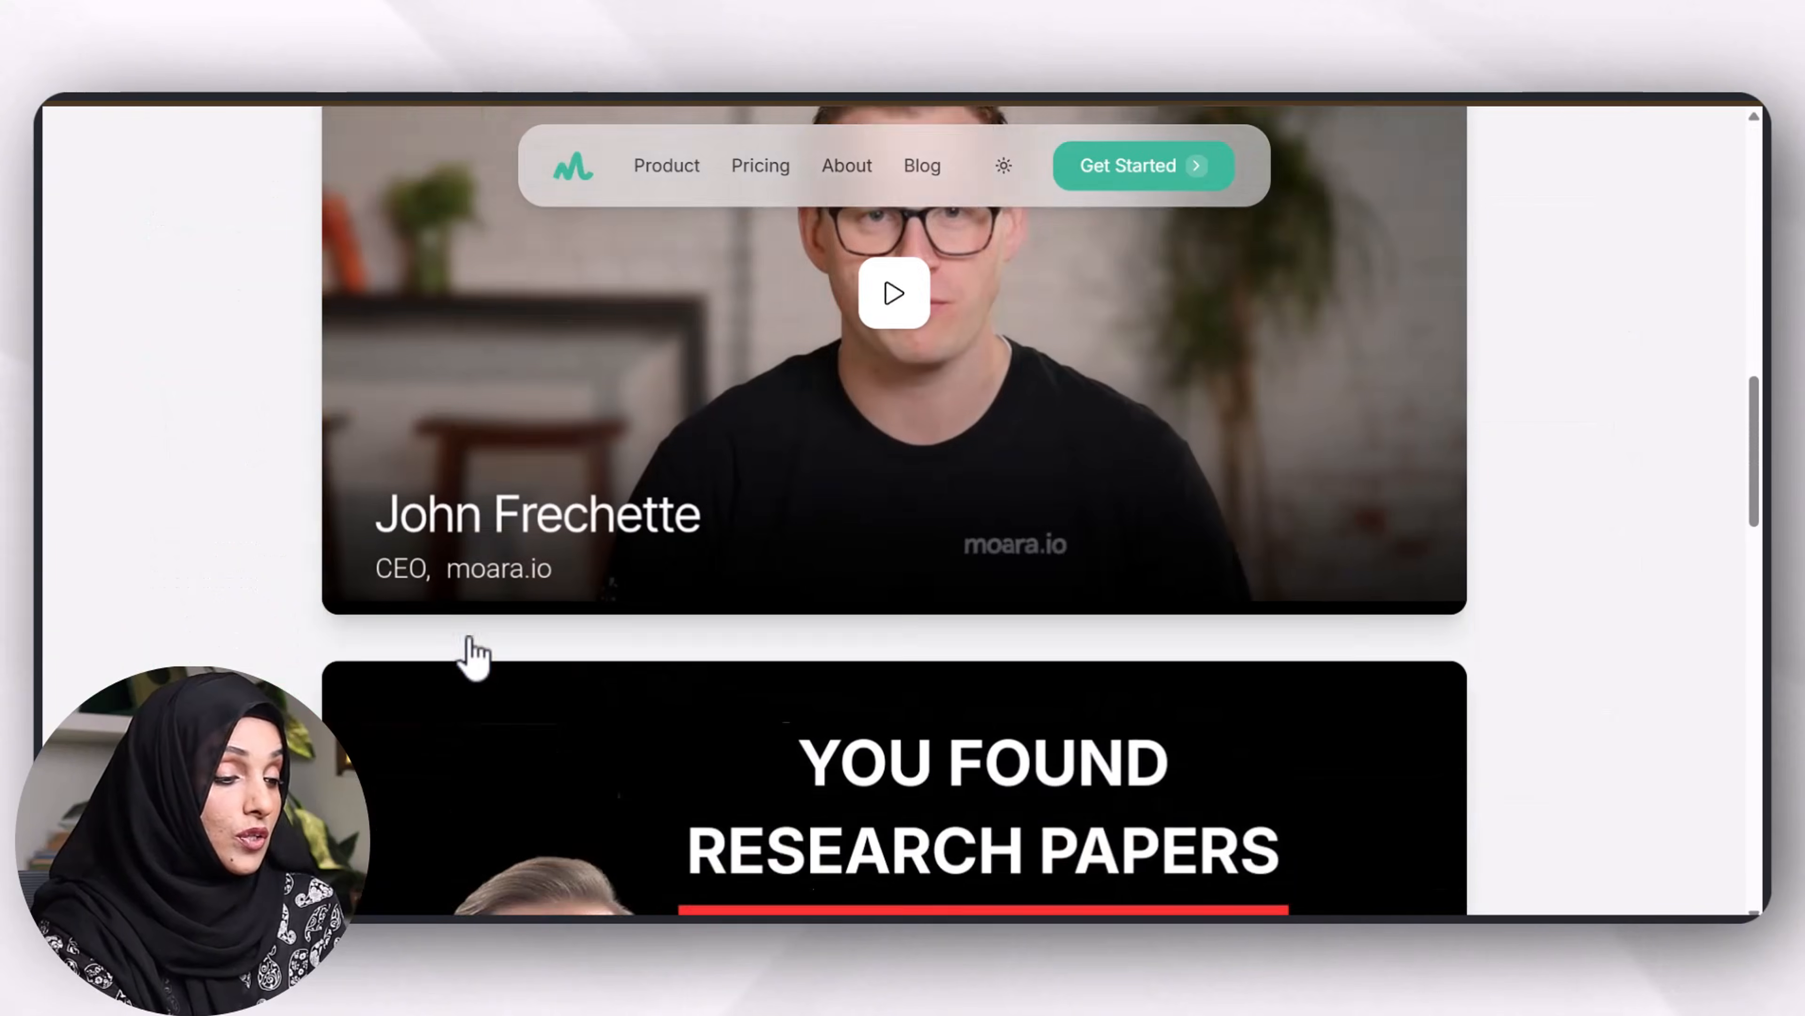
scroll(459, 637, "up", 15)
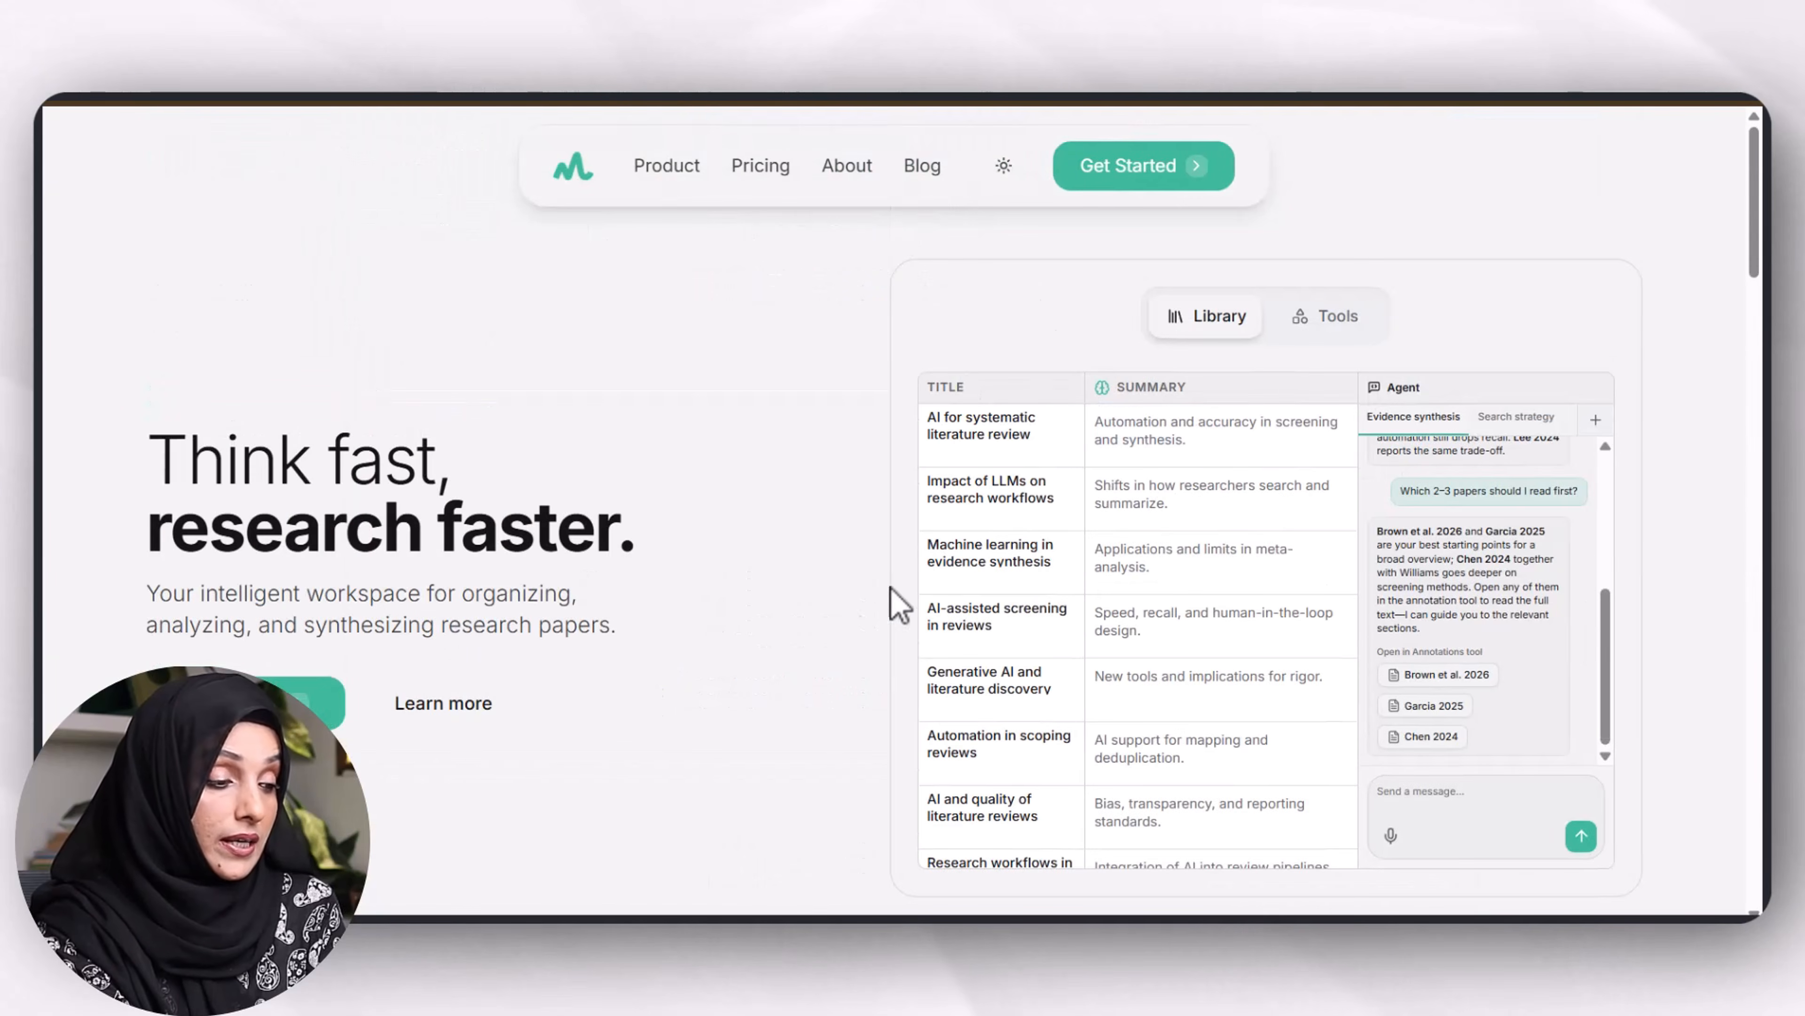
left_click(1118, 171)
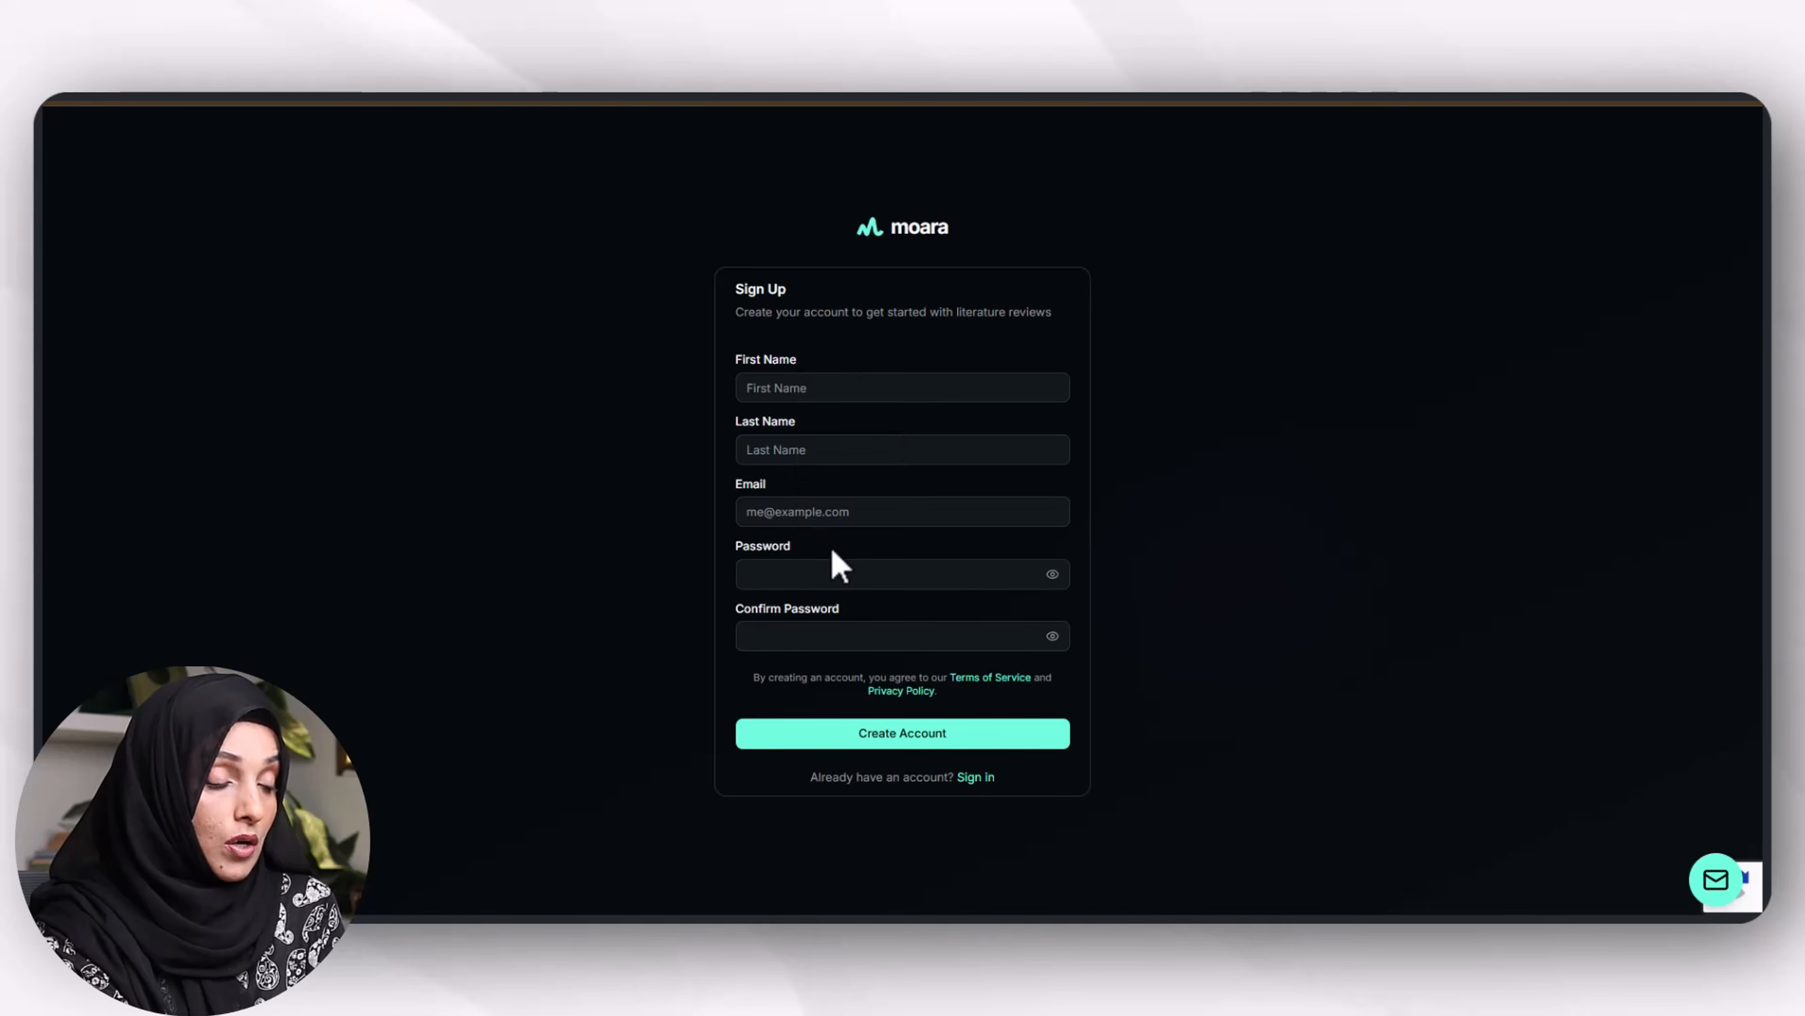
left_click(985, 777)
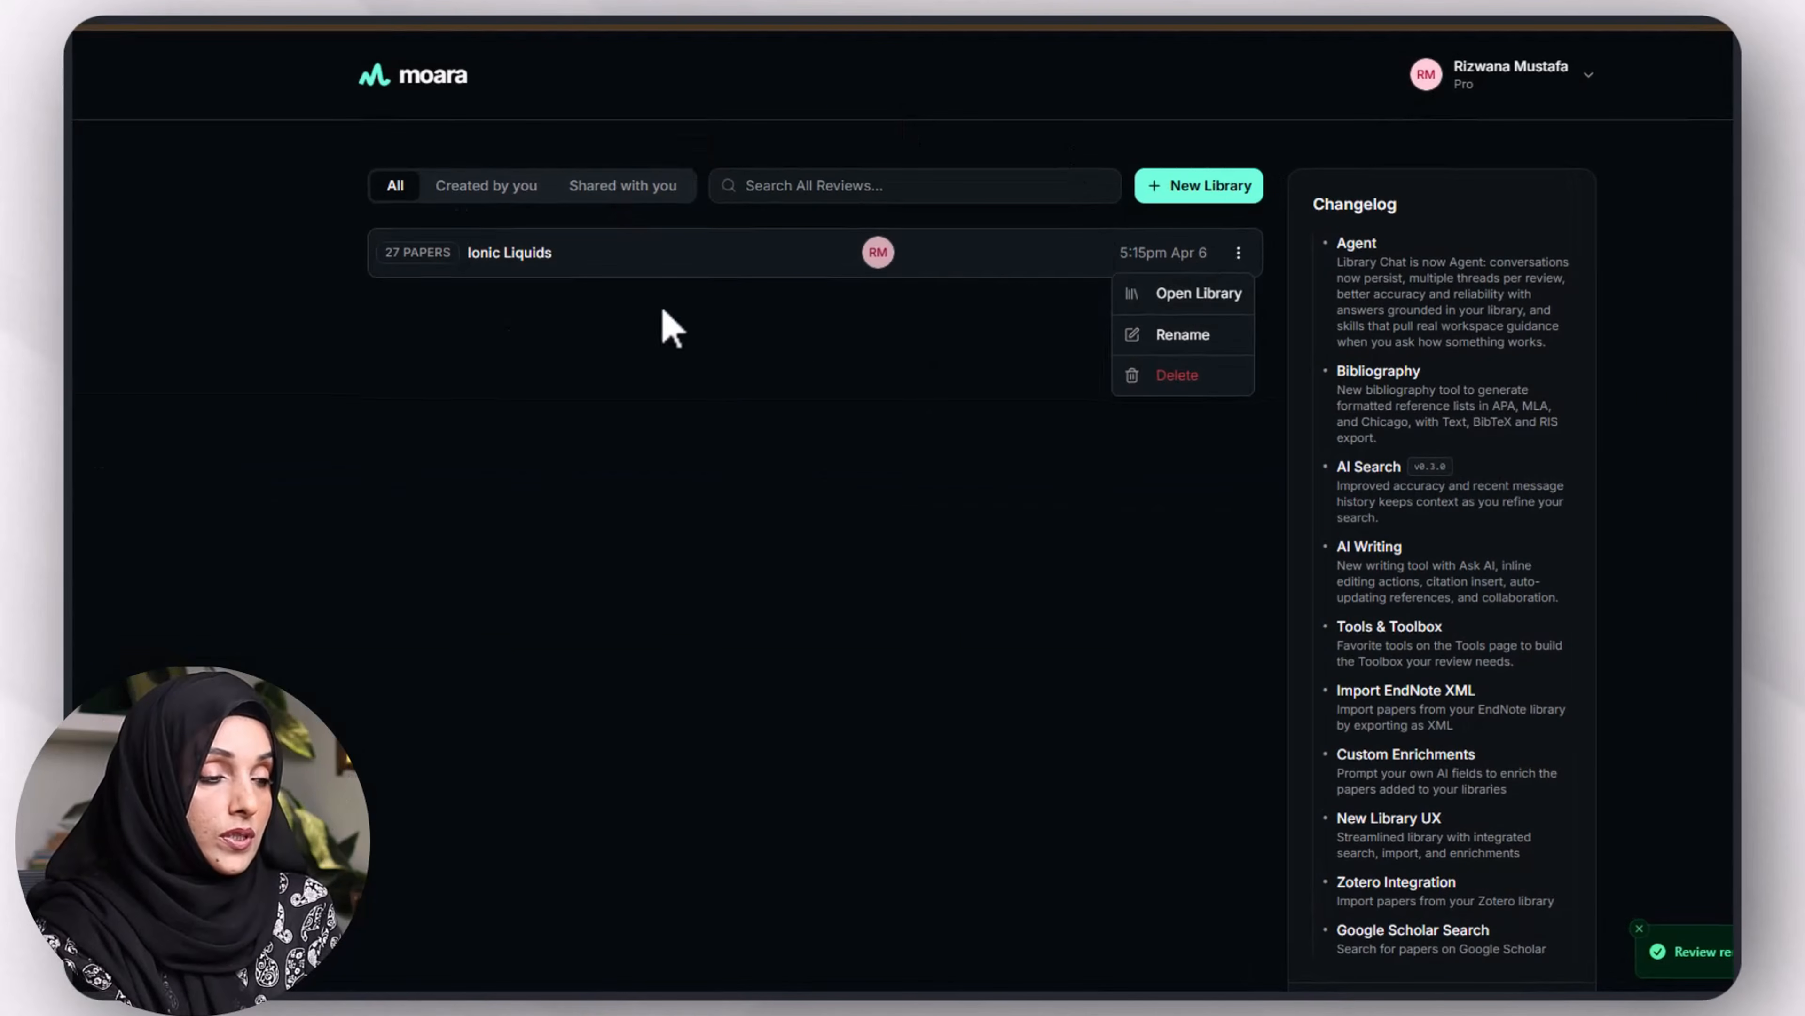
Step: Create a new library and import a selection of local PDF papers on ionic liquids into it
left_click(1168, 198)
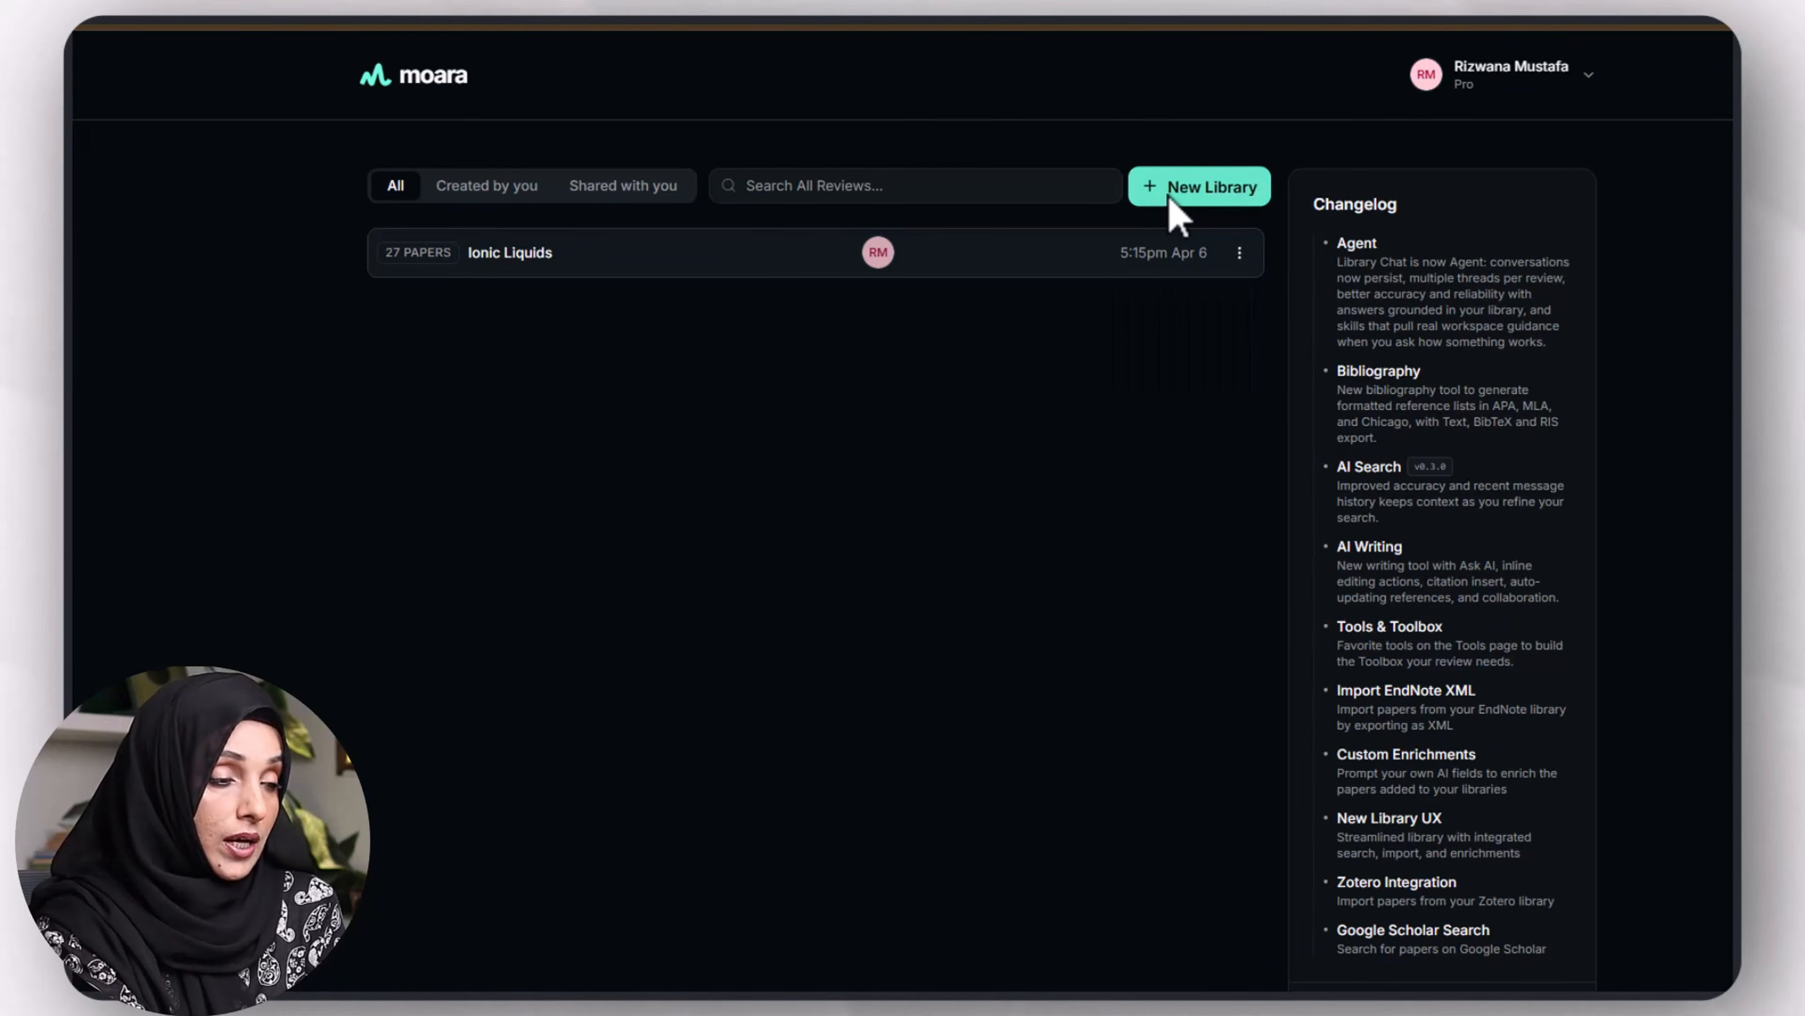
left_click(1163, 198)
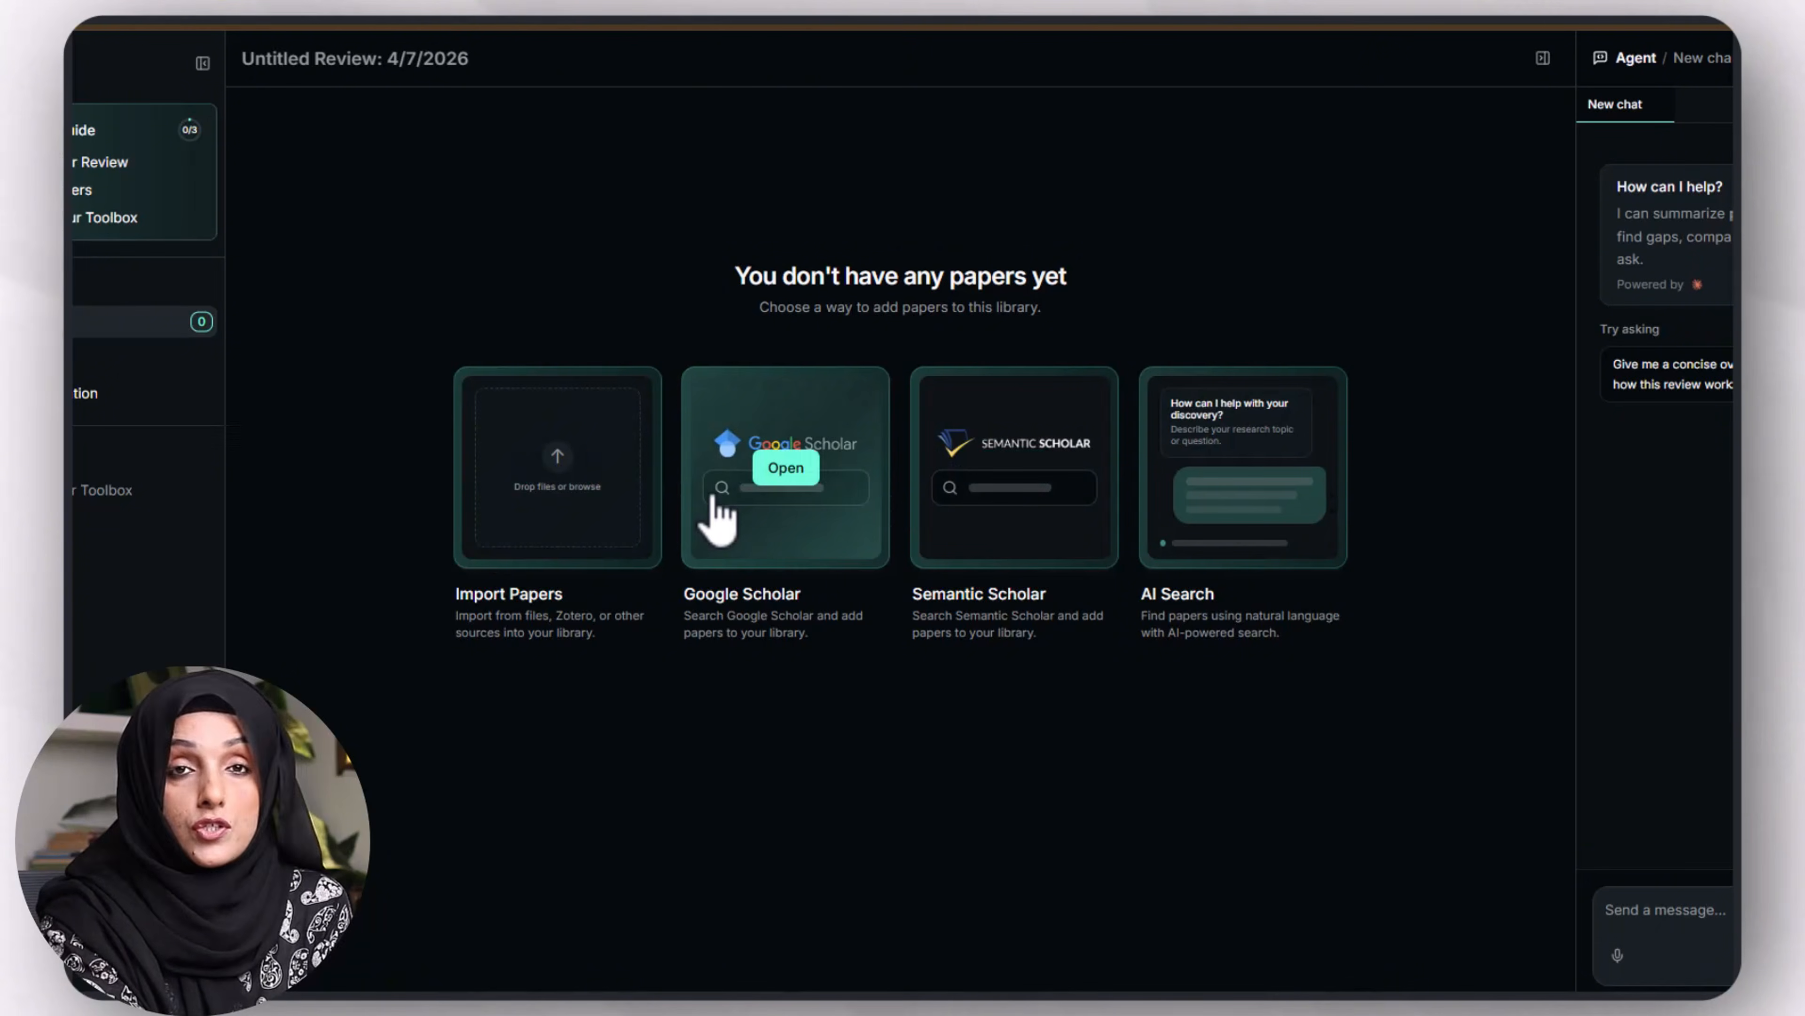
left_click(554, 480)
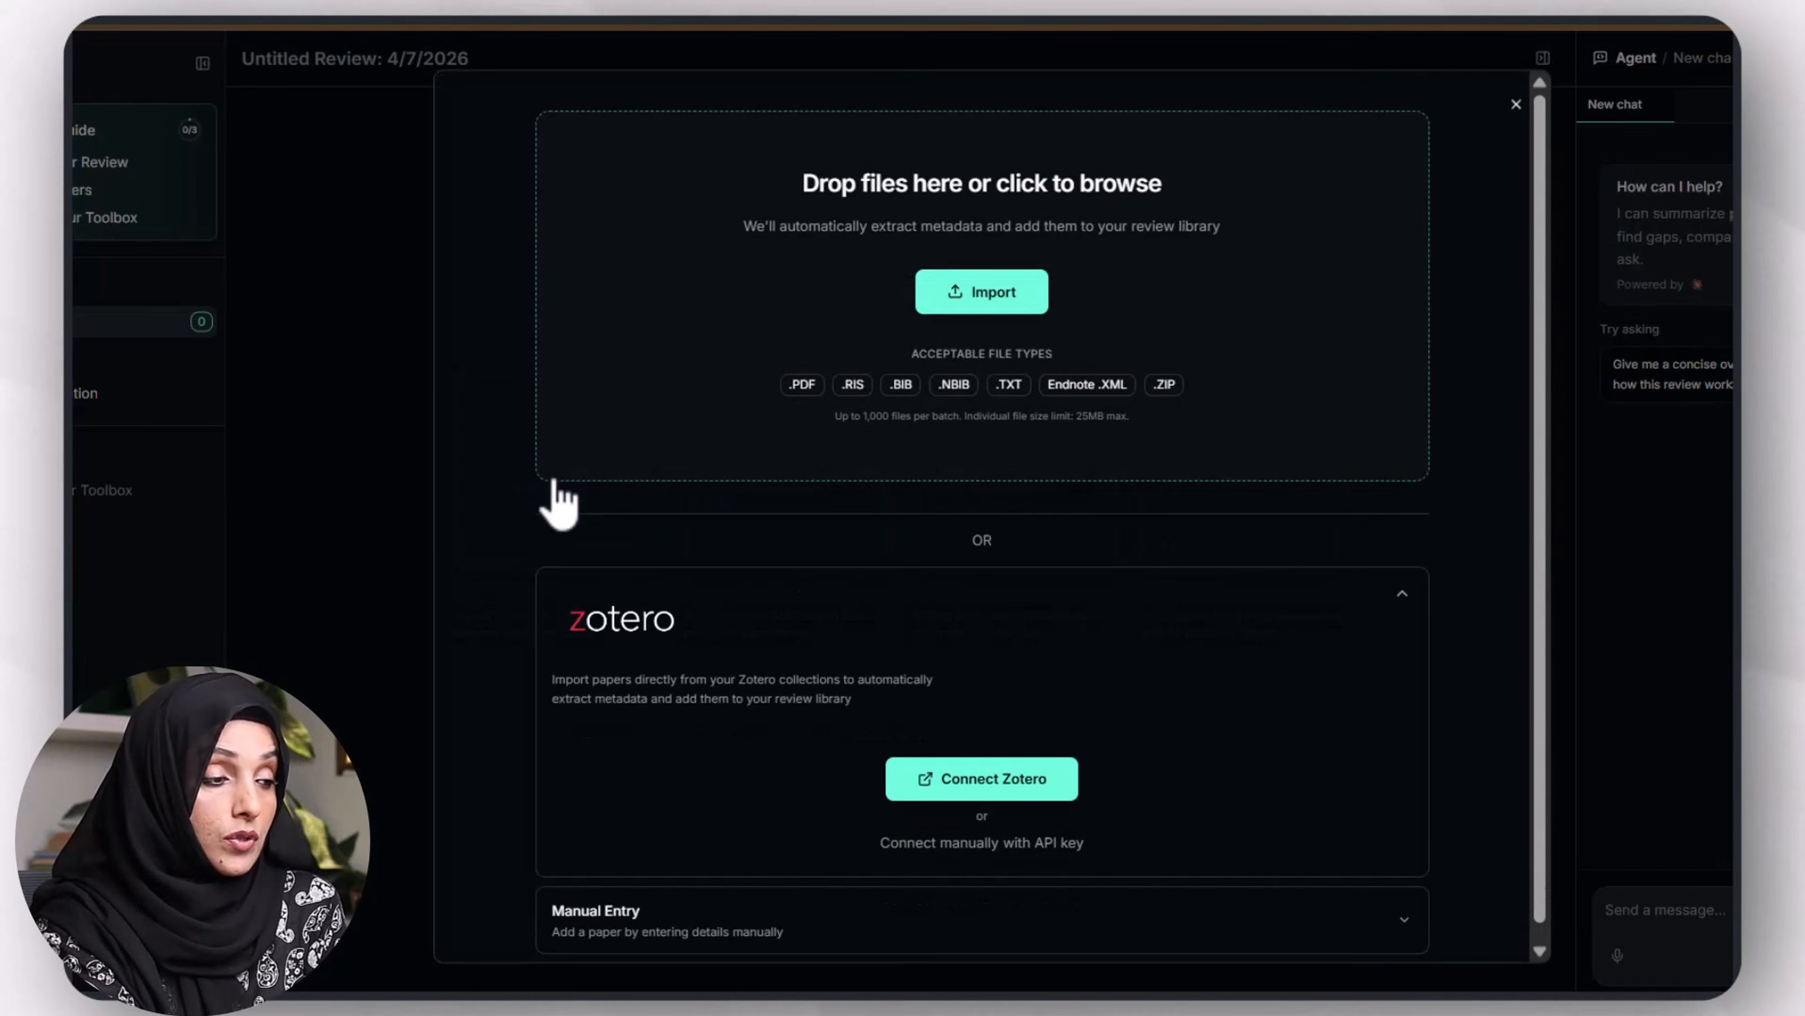
scroll(898, 694, "down", 1)
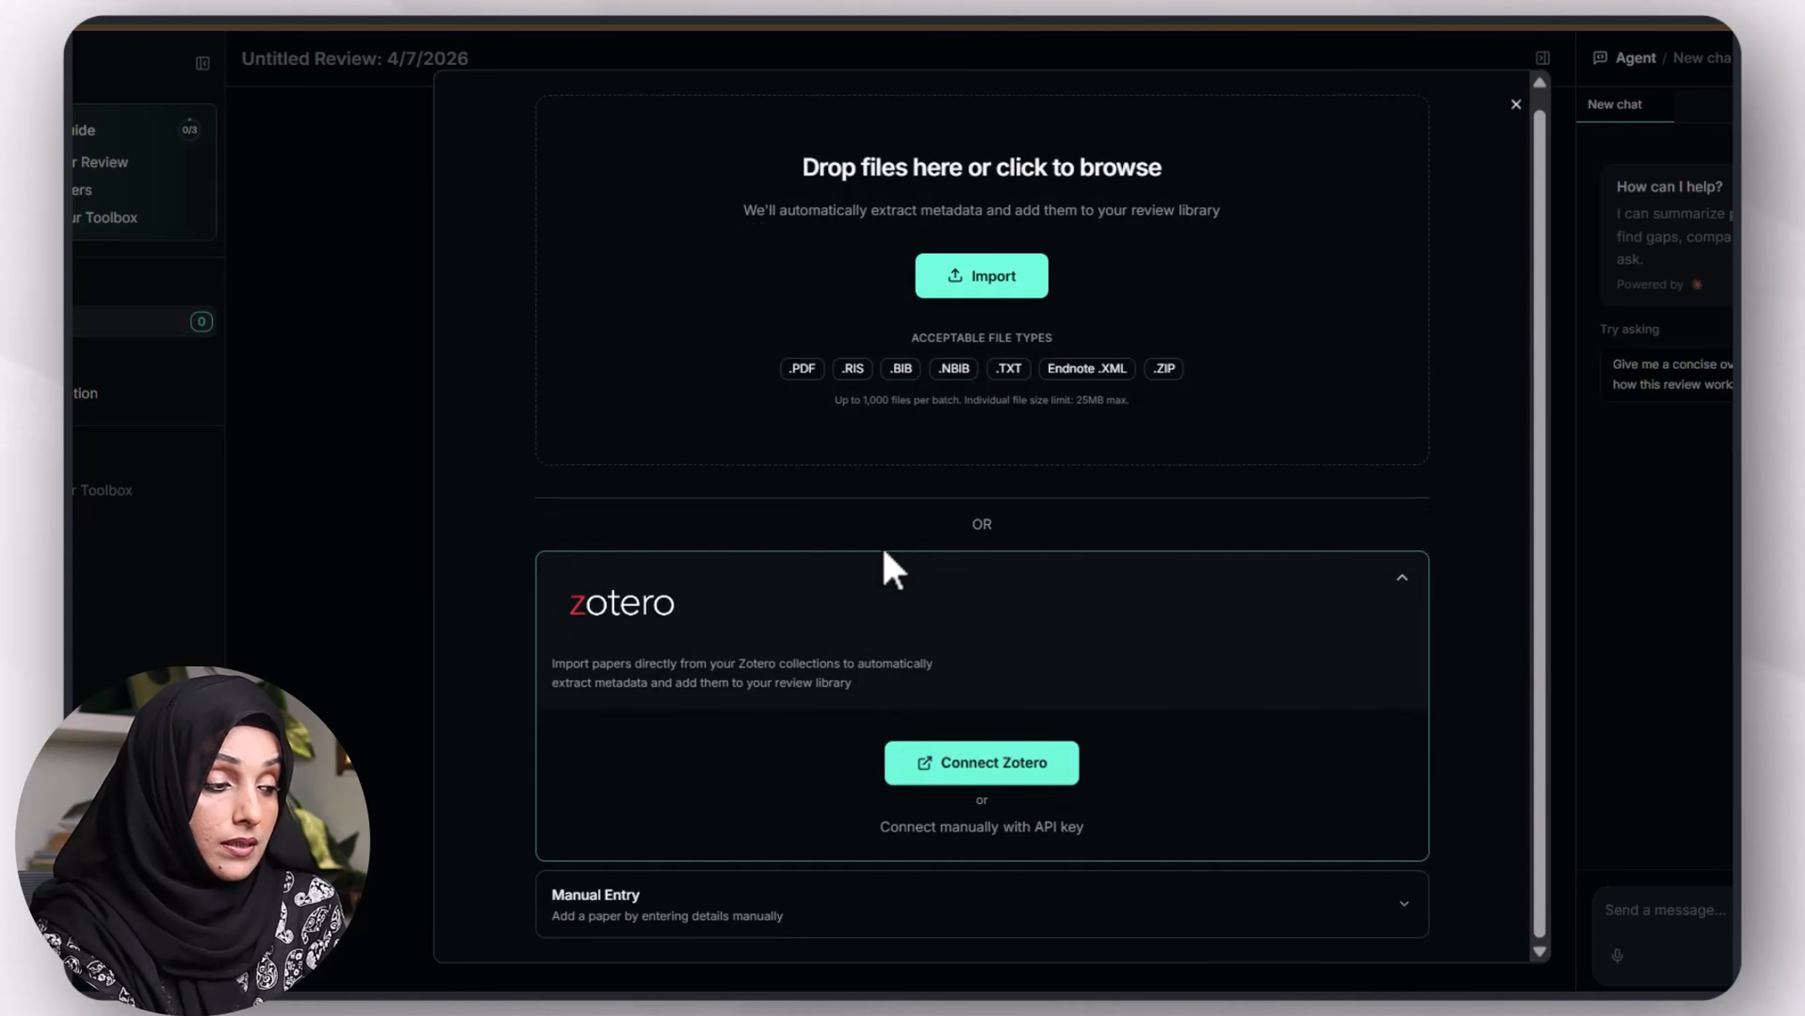
left_click(991, 288)
left_click_drag(620, 435, 482, 129)
left_click(1098, 960)
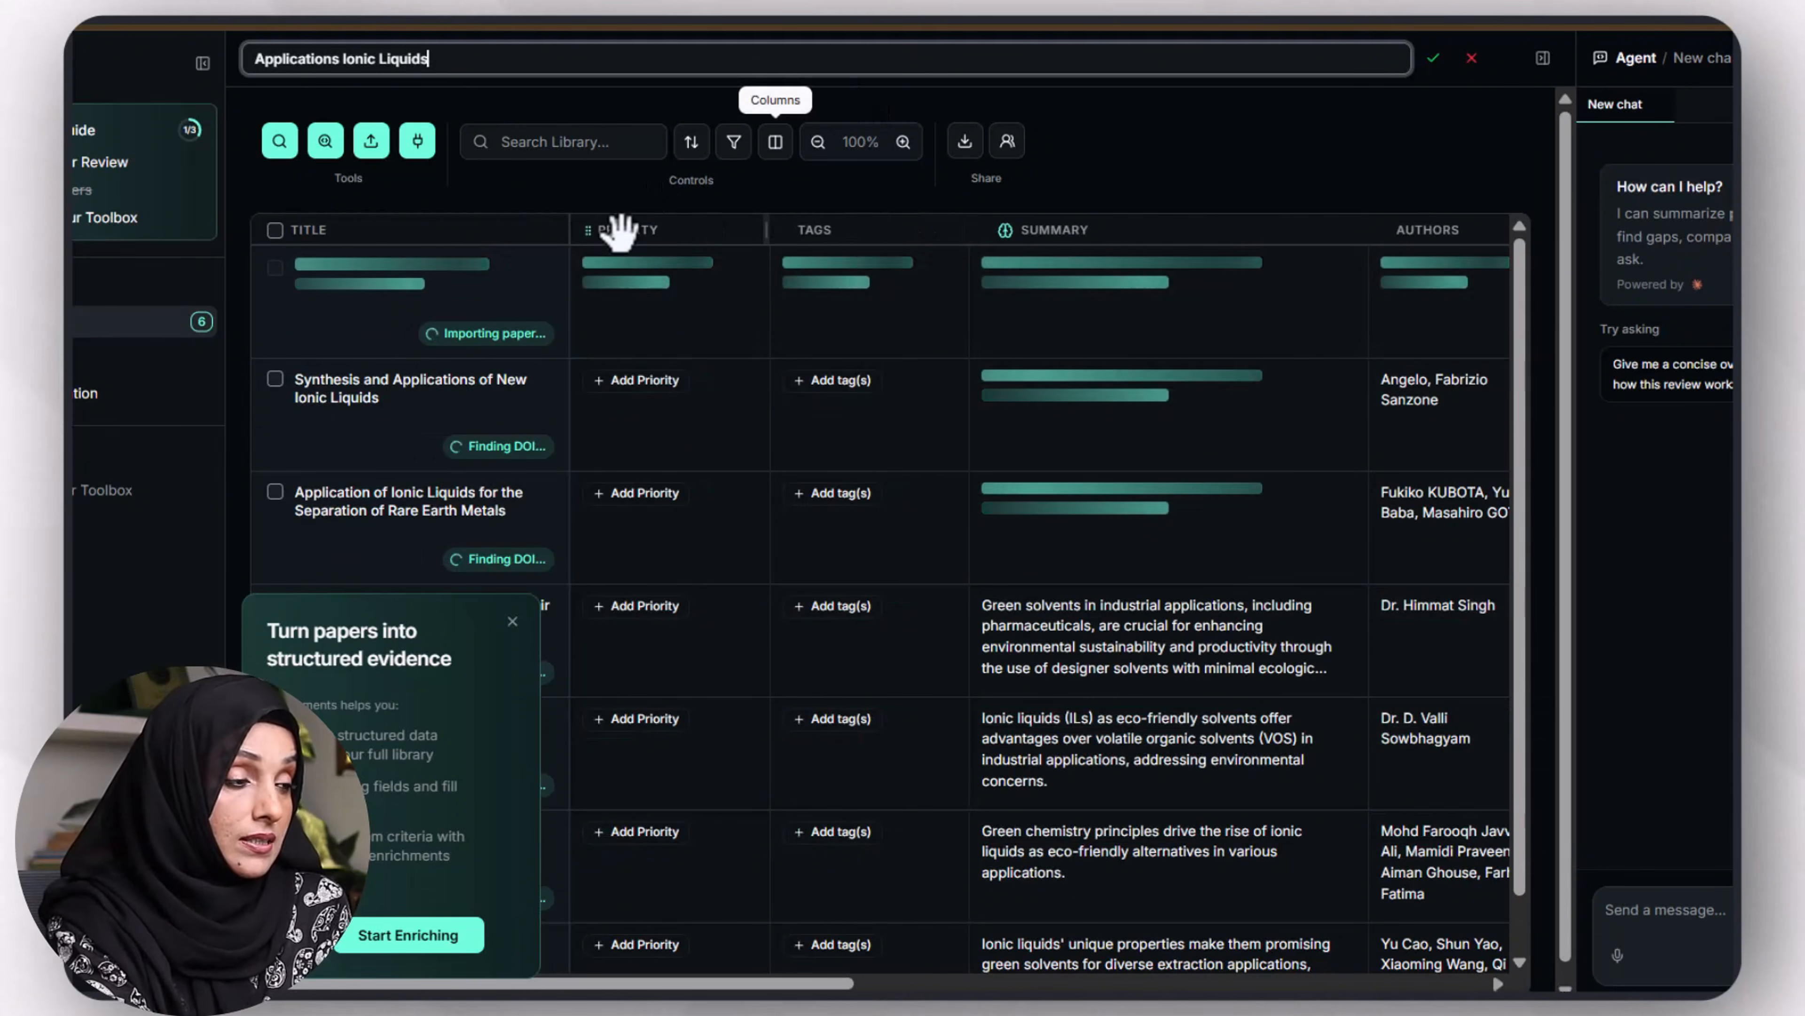
Step: Save the priority of the paper "Synthesis and Applications of New Ionic Liquids" as Unscreened and close its details
left_click(604, 399)
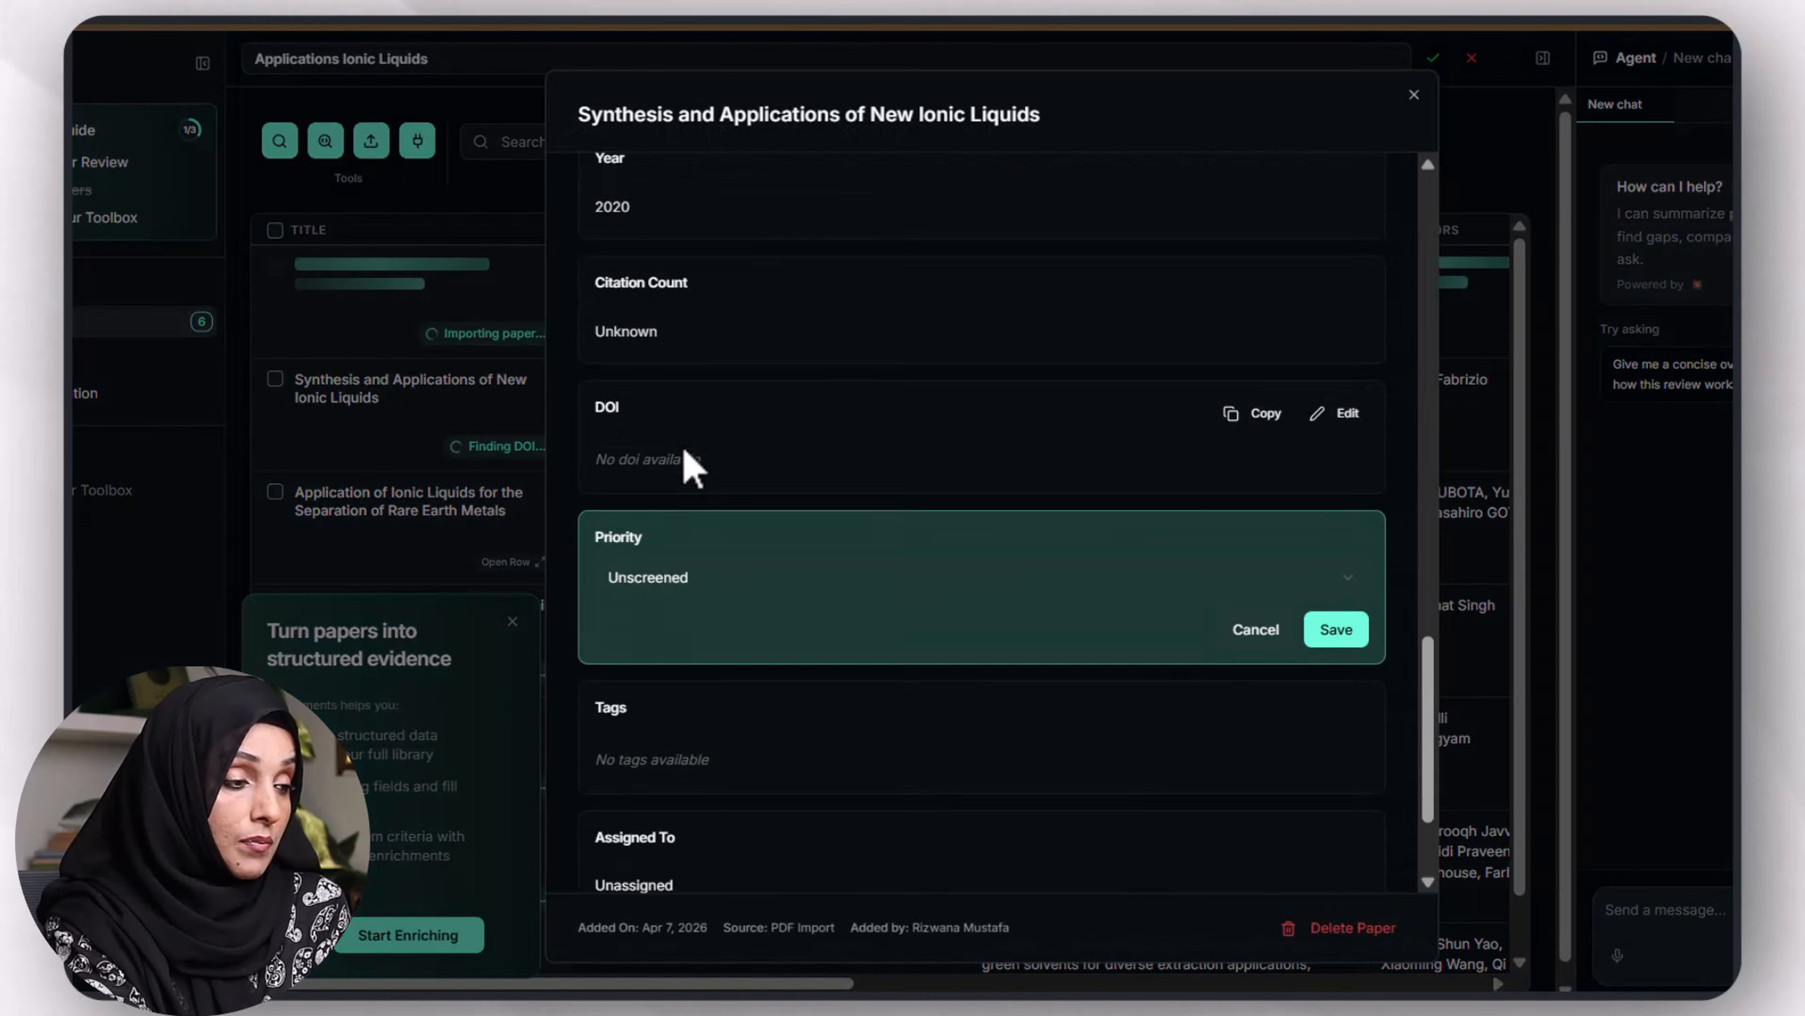
left_click(1336, 564)
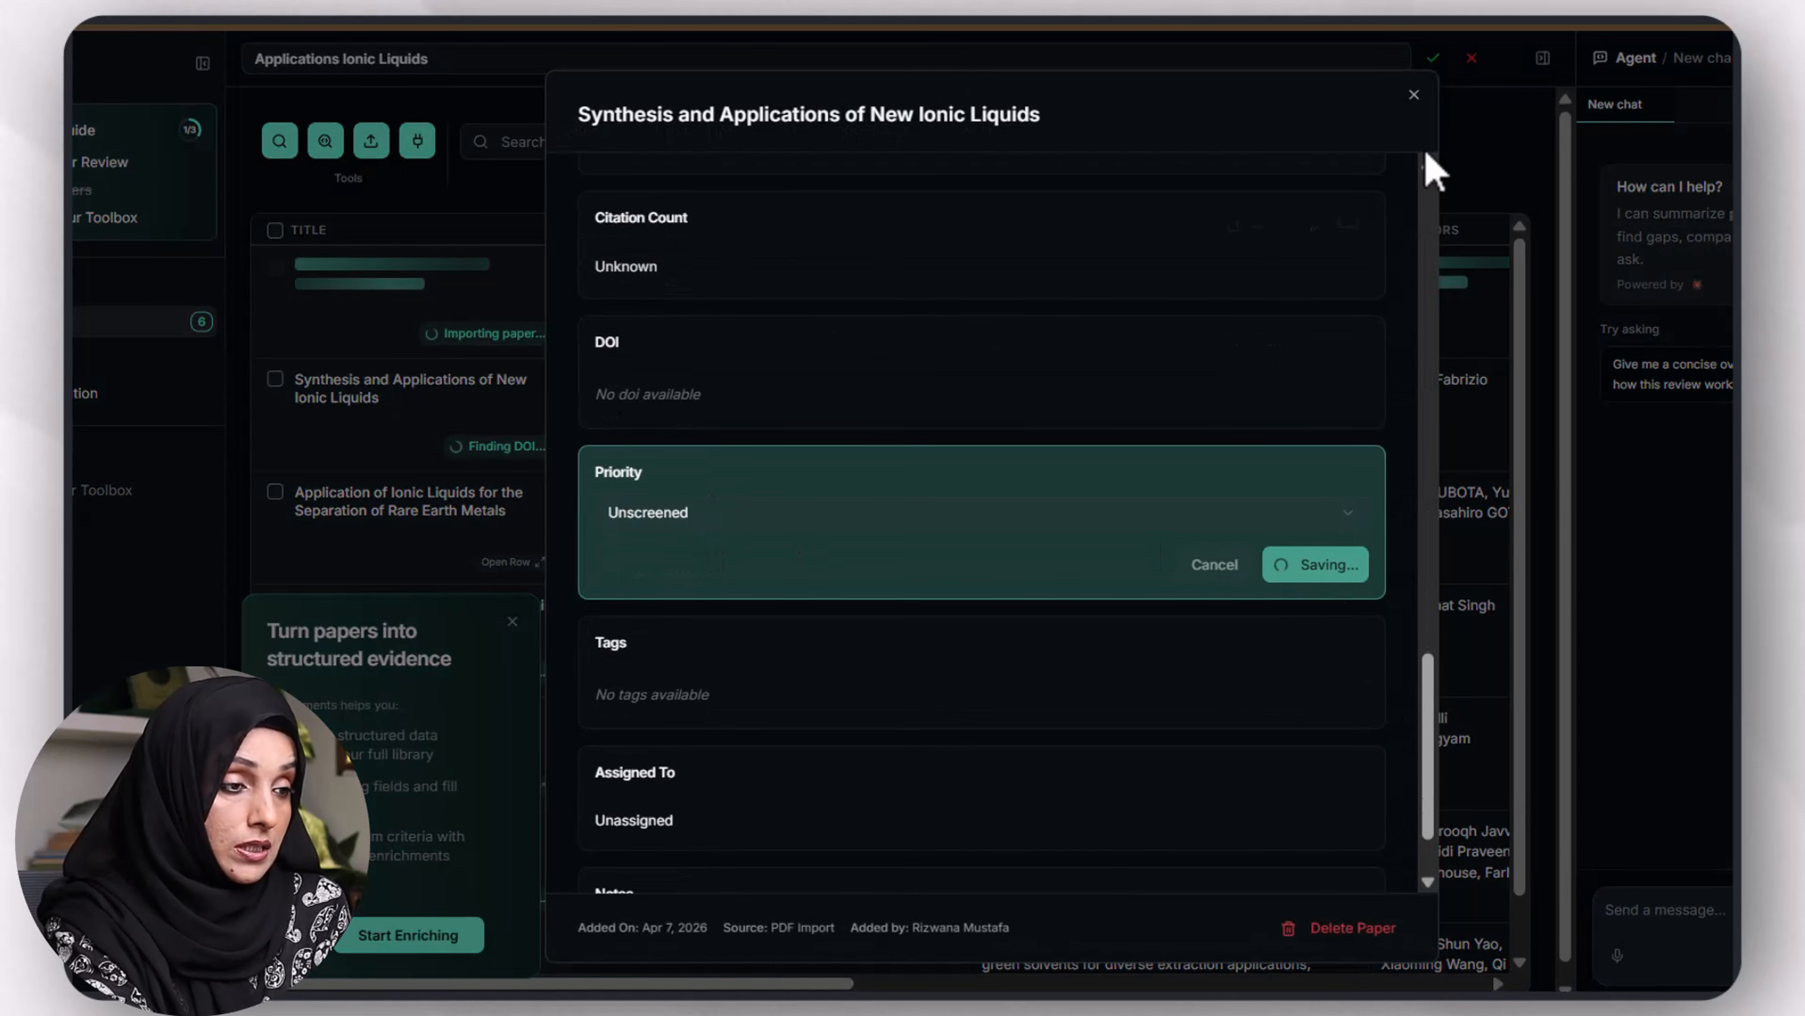
left_click(1413, 95)
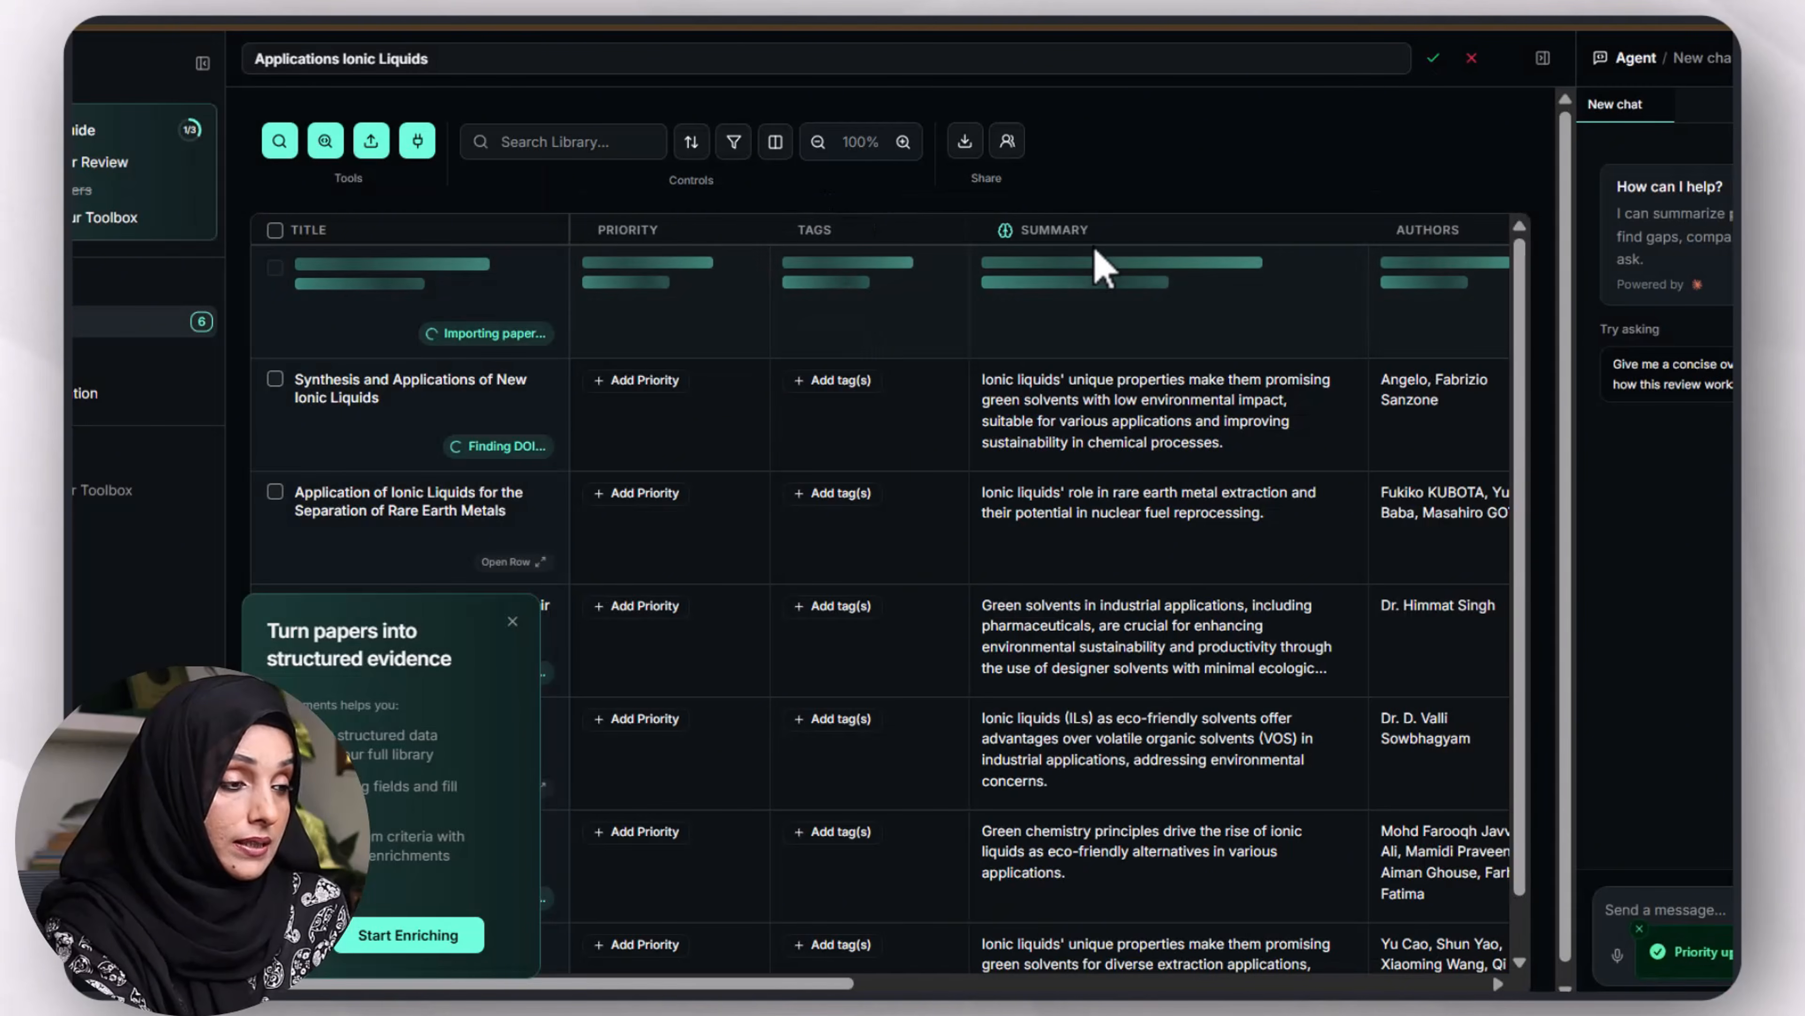
Step: Examine the library table's further columns and the enrichments offered for its papers
mouse_move(846, 985)
left_mouse_down()
mouse_move(1492, 960)
mouse_move(1404, 981)
mouse_move(832, 985)
left_mouse_up()
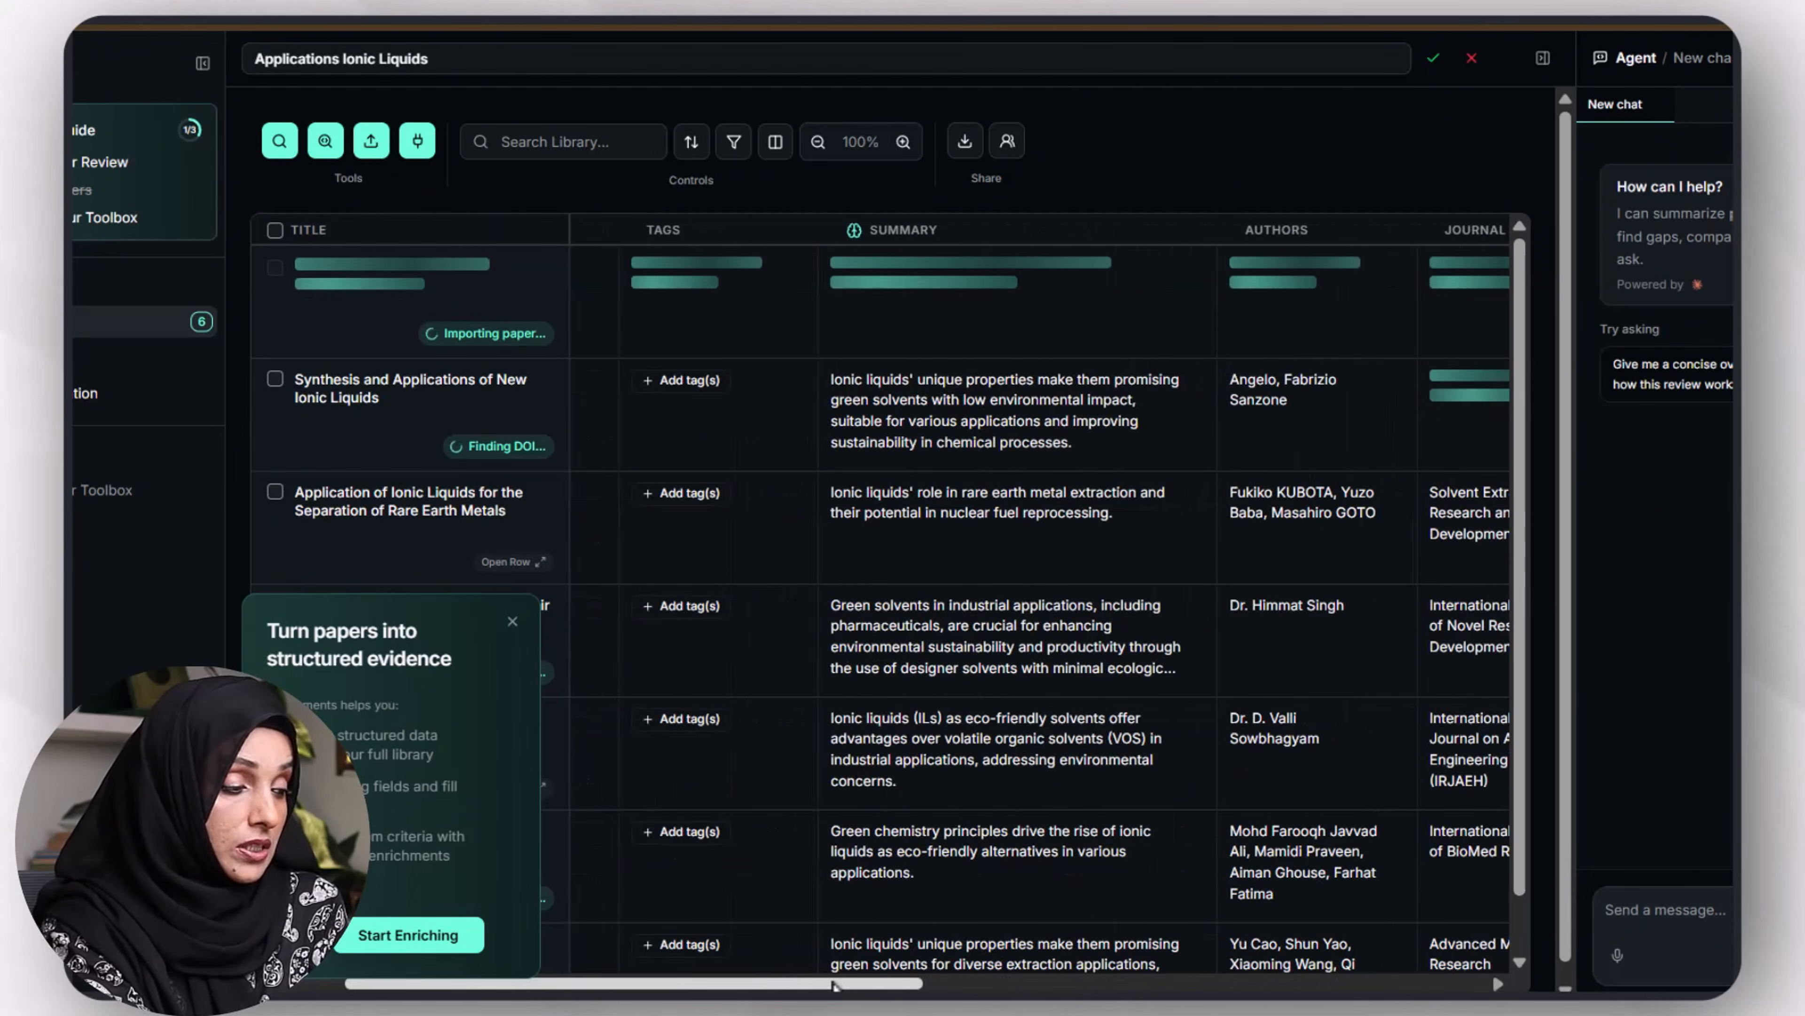
left_click(437, 936)
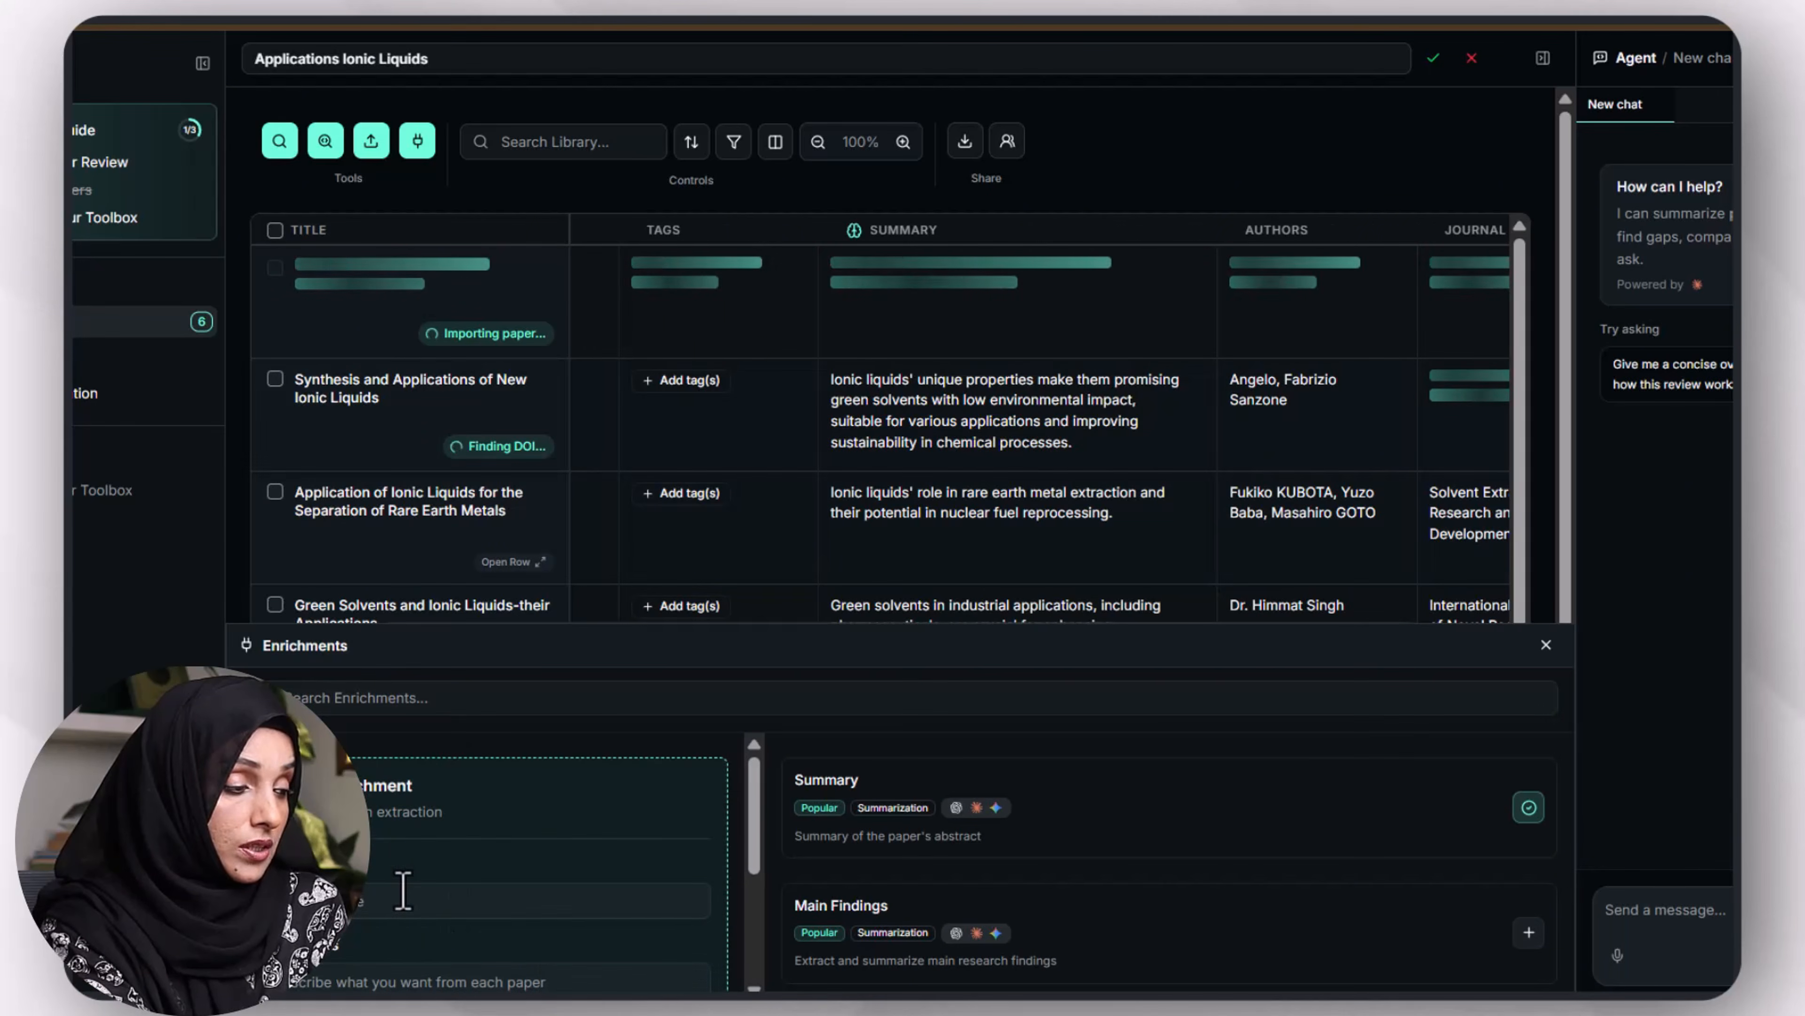
scroll(381, 893, "down", 3)
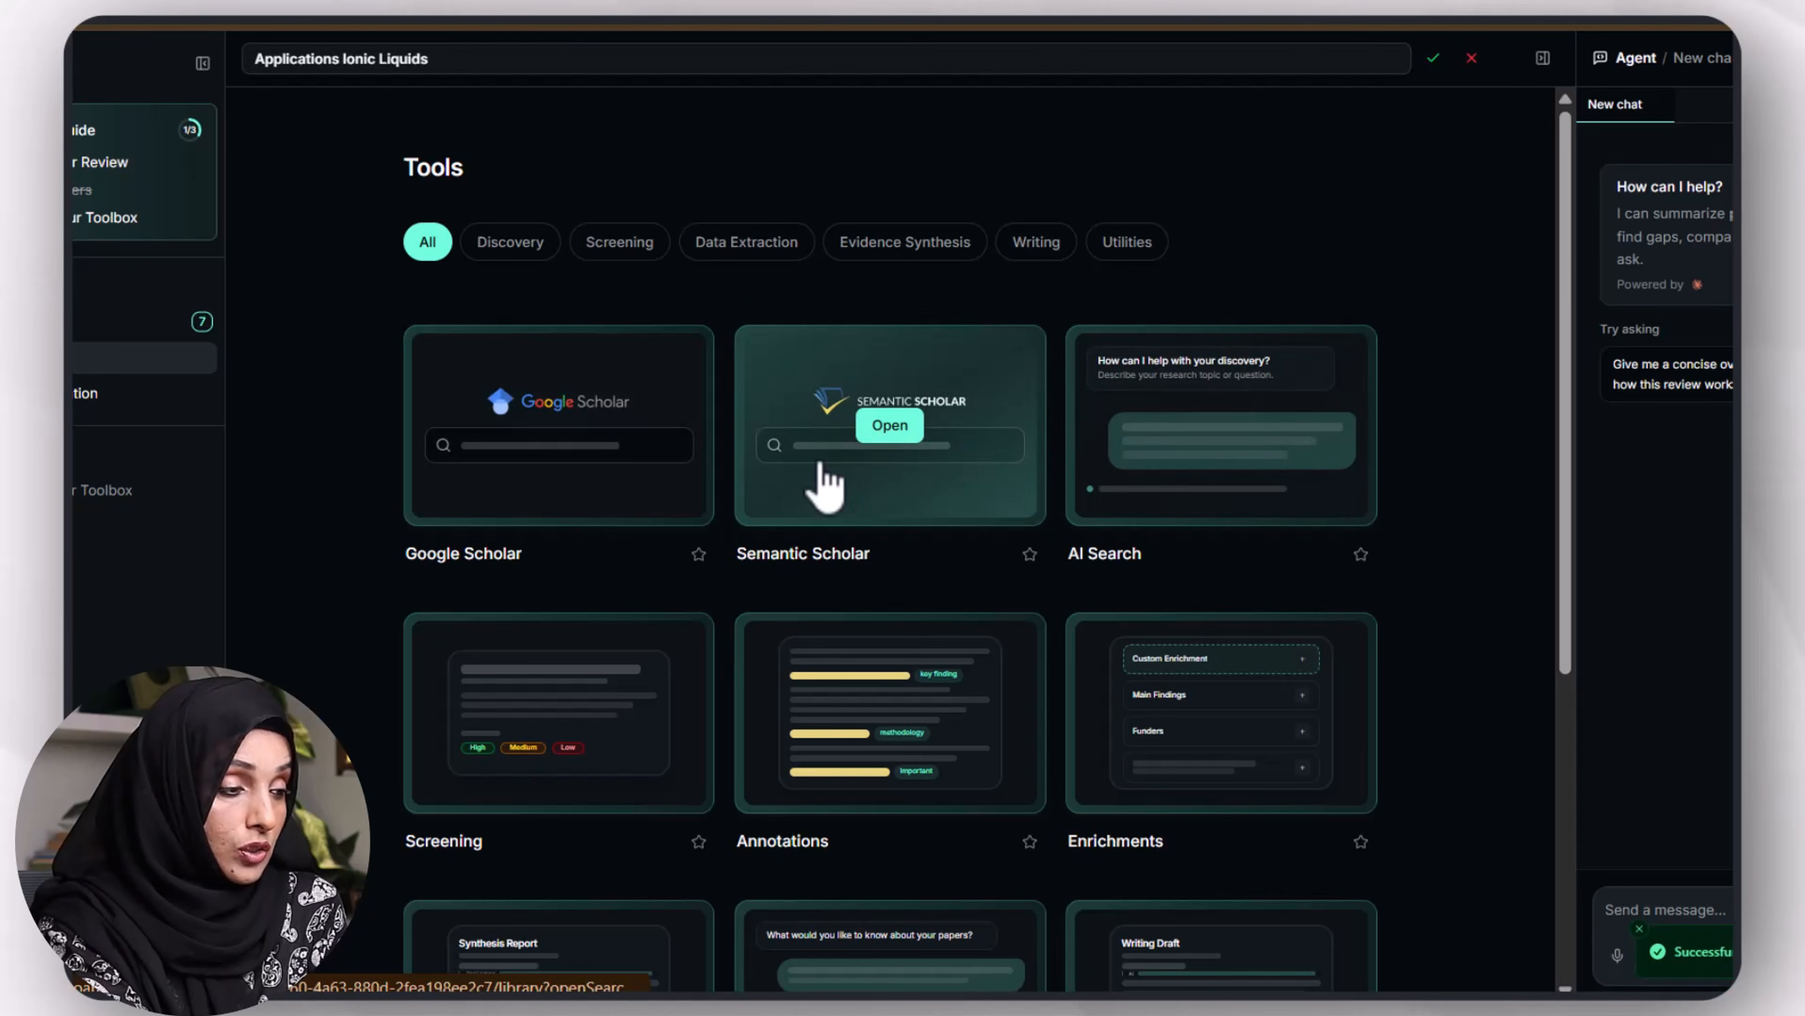
Step: Search Google Scholar for "applications of ionic liquids" from the library's tools
left_click(612, 464)
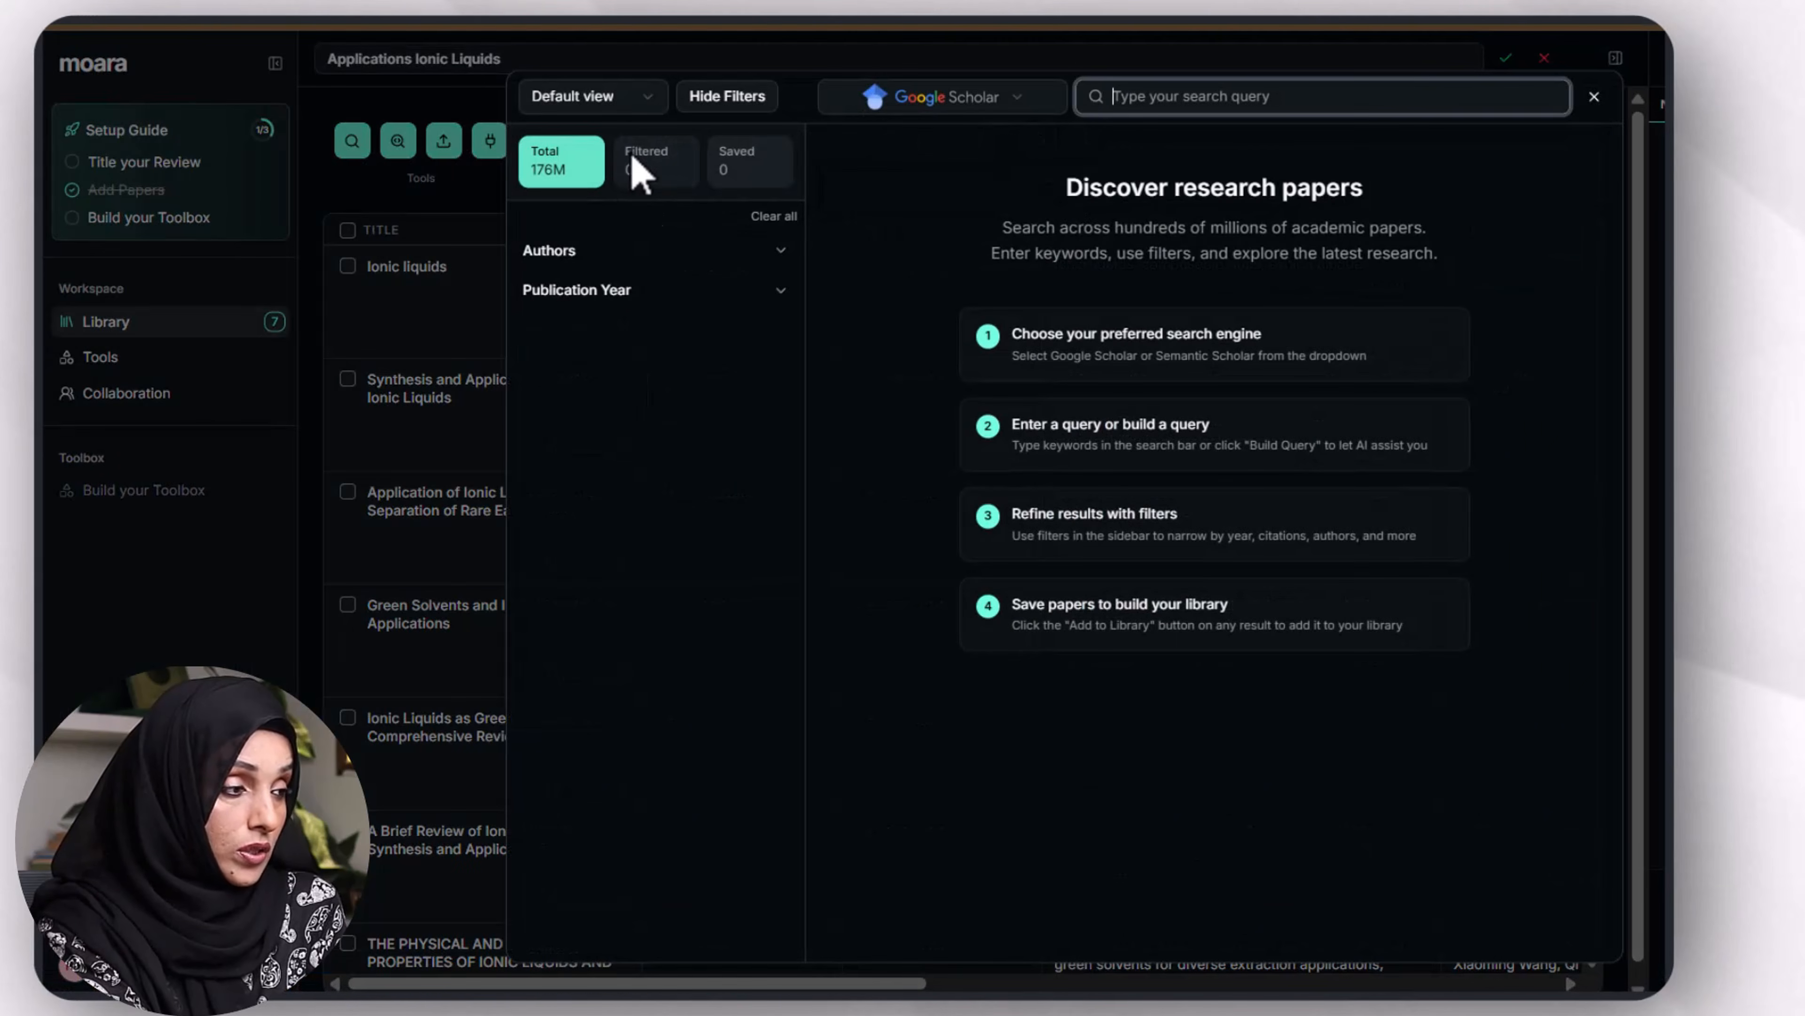
type("app")
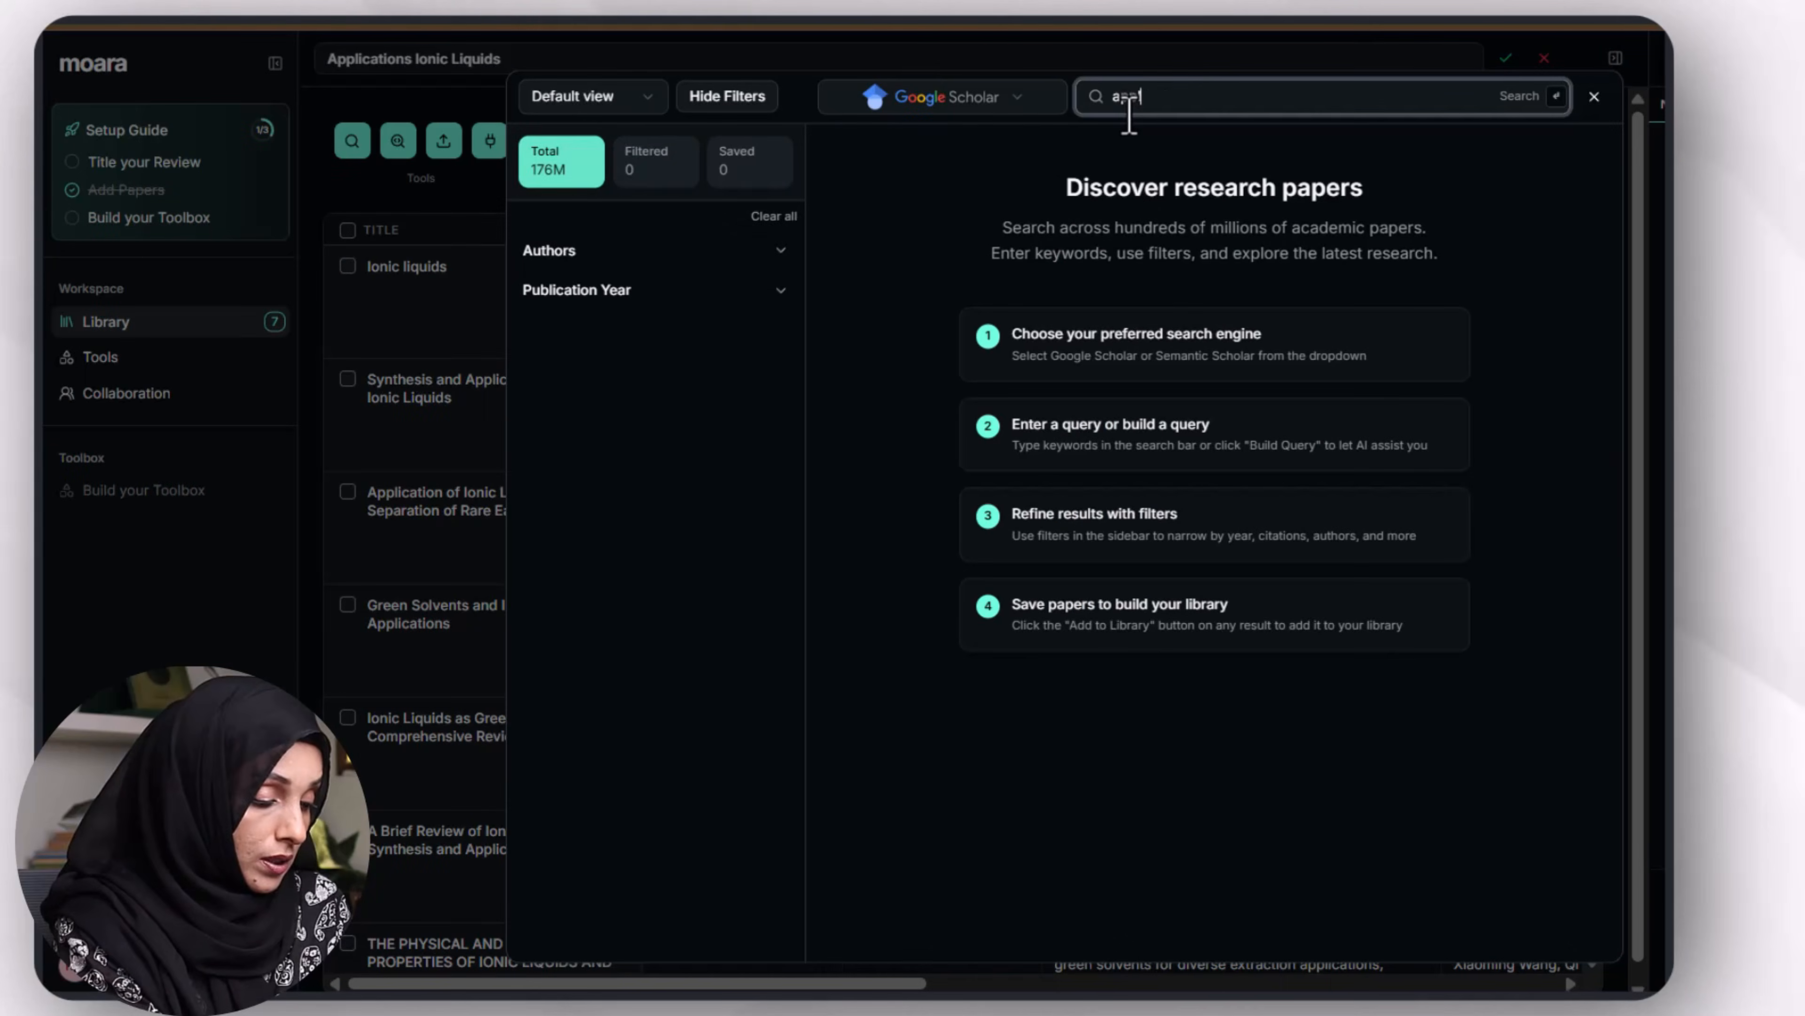
type("lications of ionic liquids")
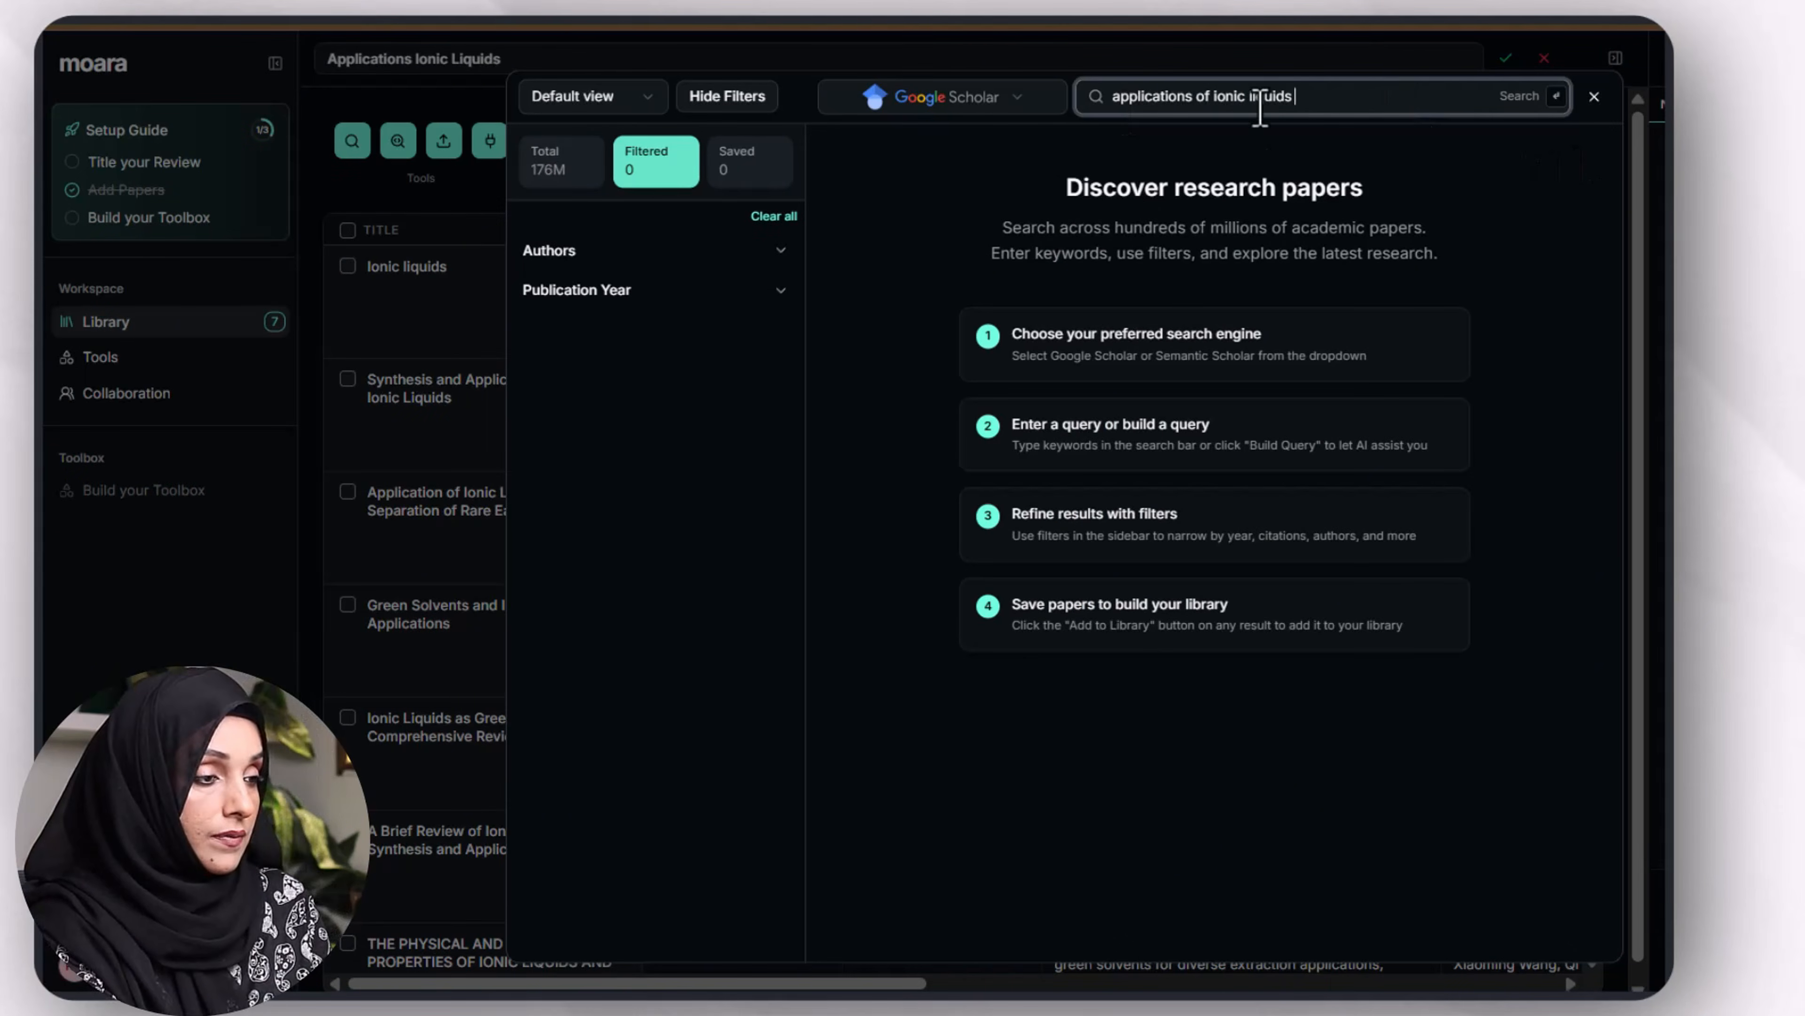
key("Return")
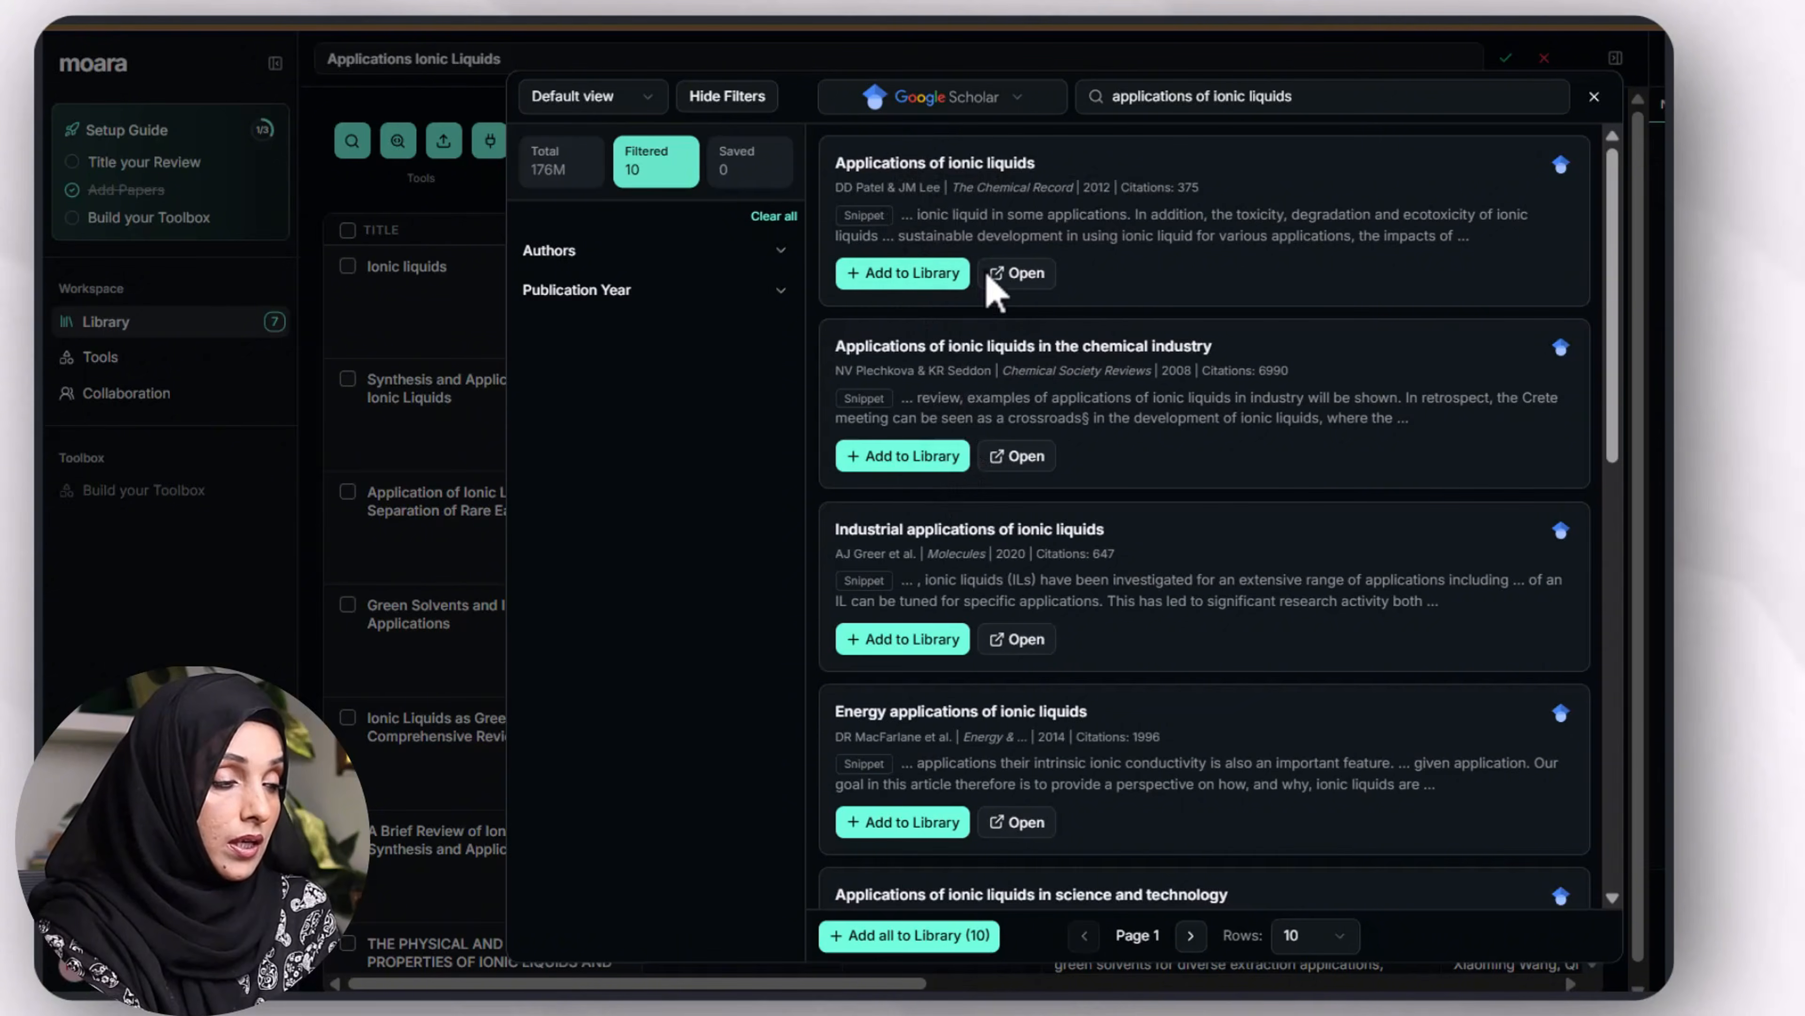
Step: Open the result "Applications of ionic liquids", and add it and "Applications of ionic liquids in the chemical industry" to the library
left_click(1002, 276)
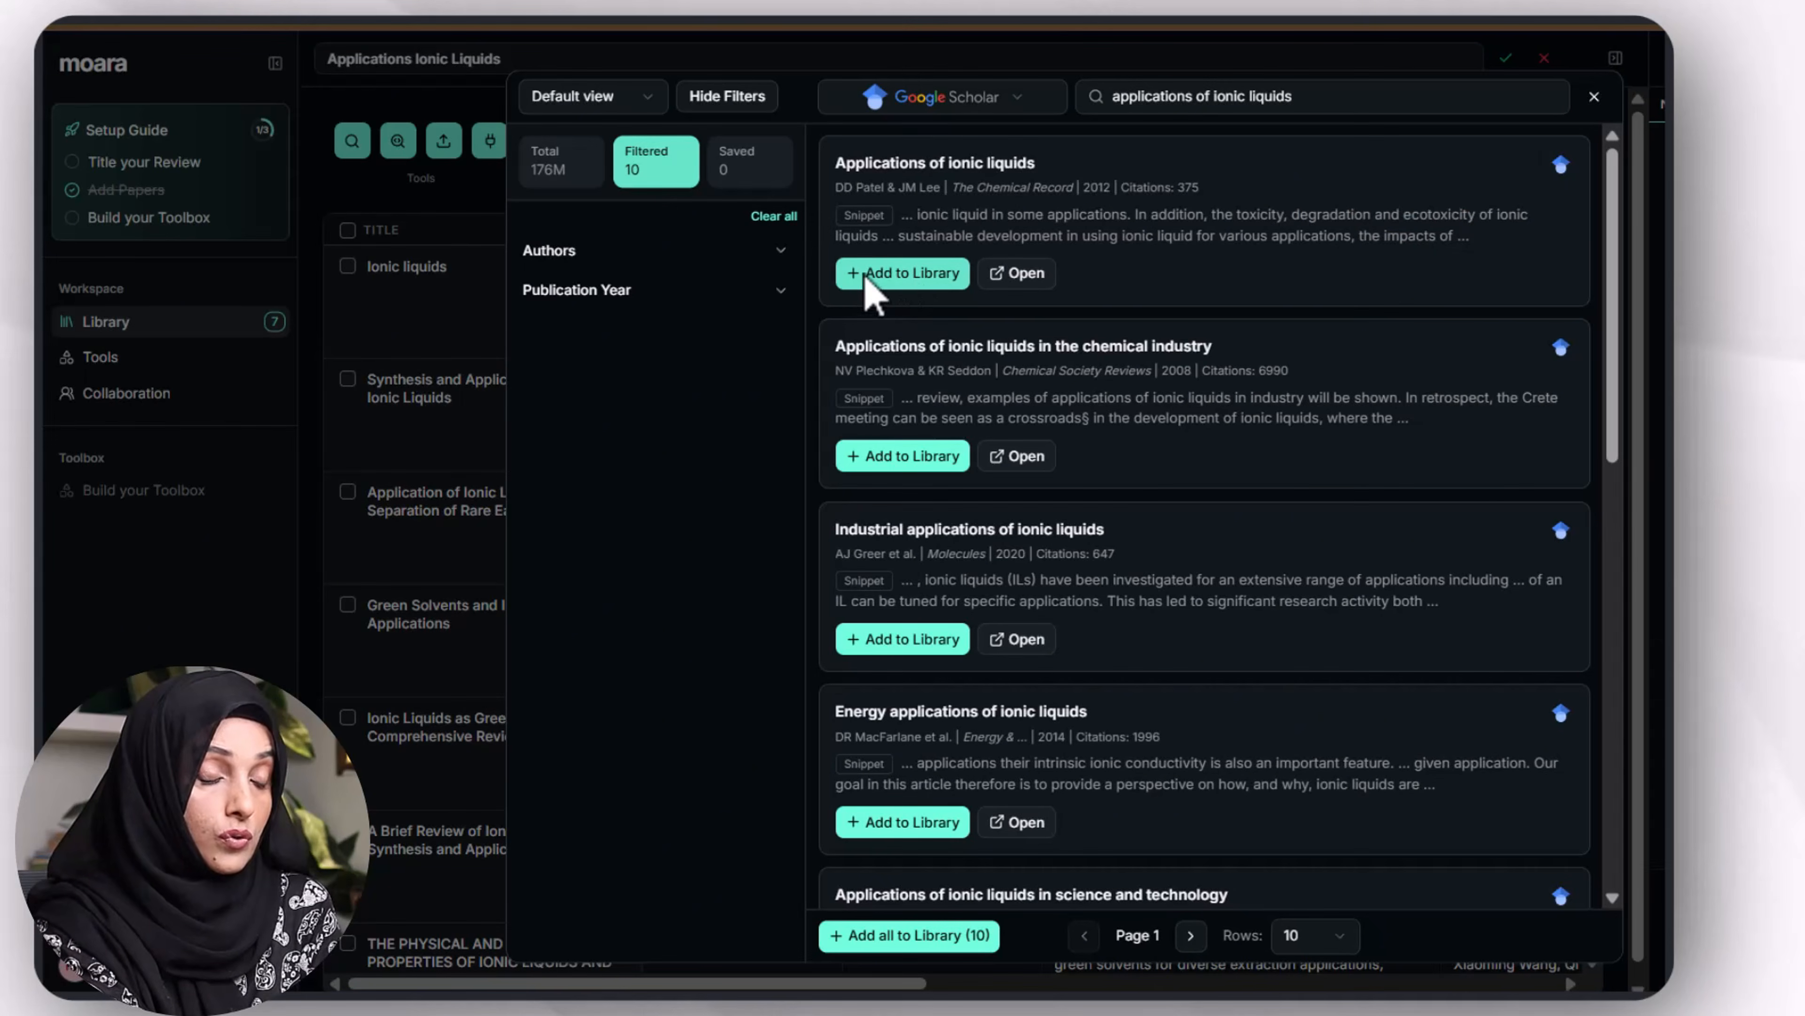
left_click(868, 279)
left_click(858, 457)
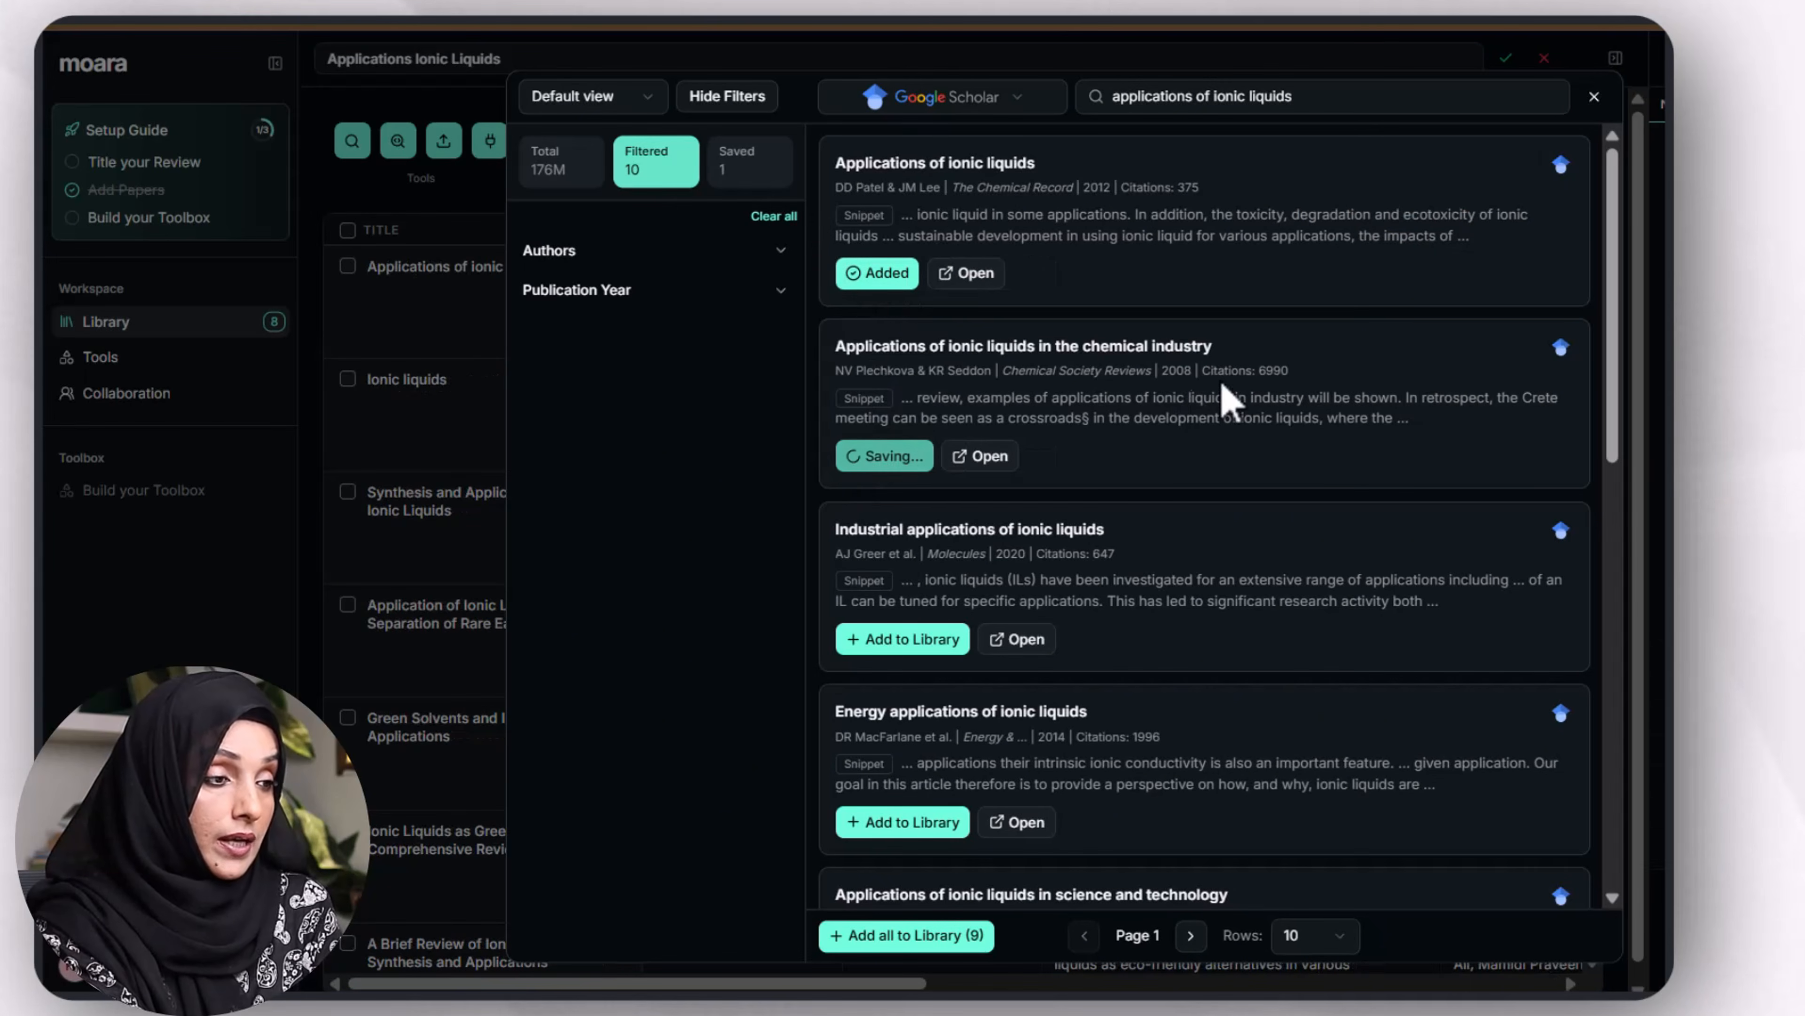
Step: Review the remaining Google Scholar results and add all of them to the library
scroll(1224, 395, "down", 10)
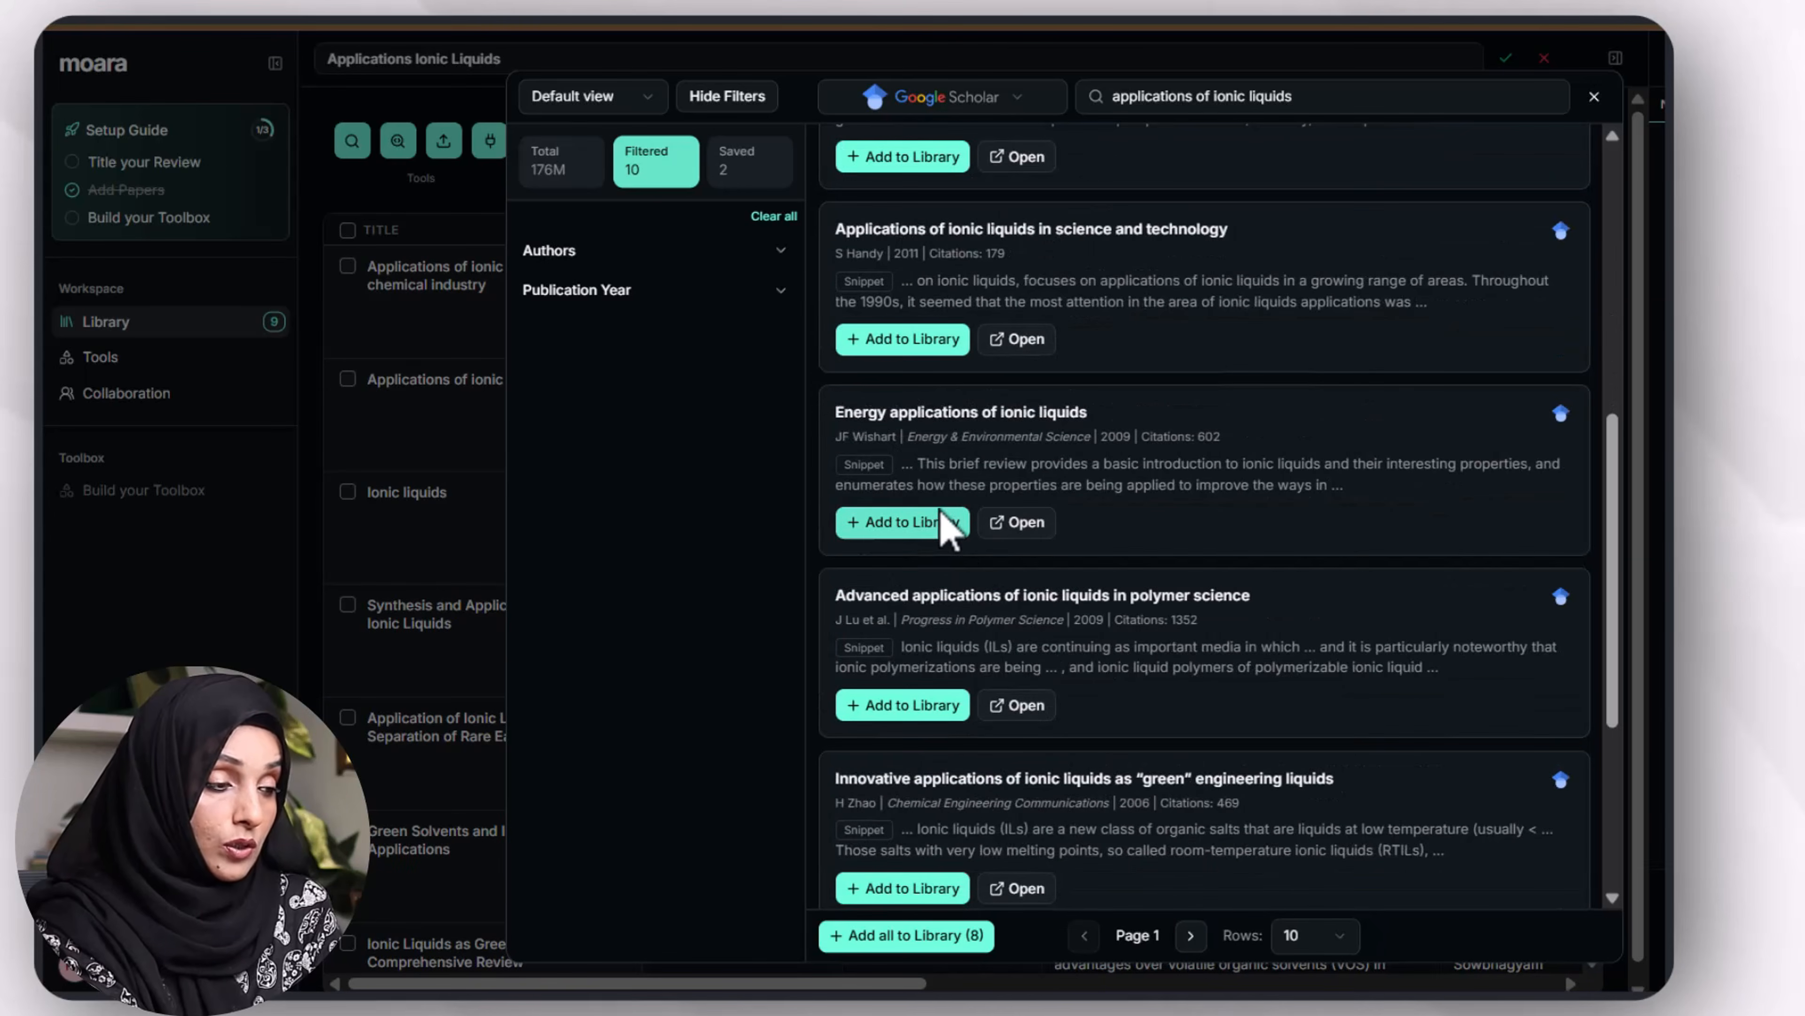
scroll(945, 523, "down", 6)
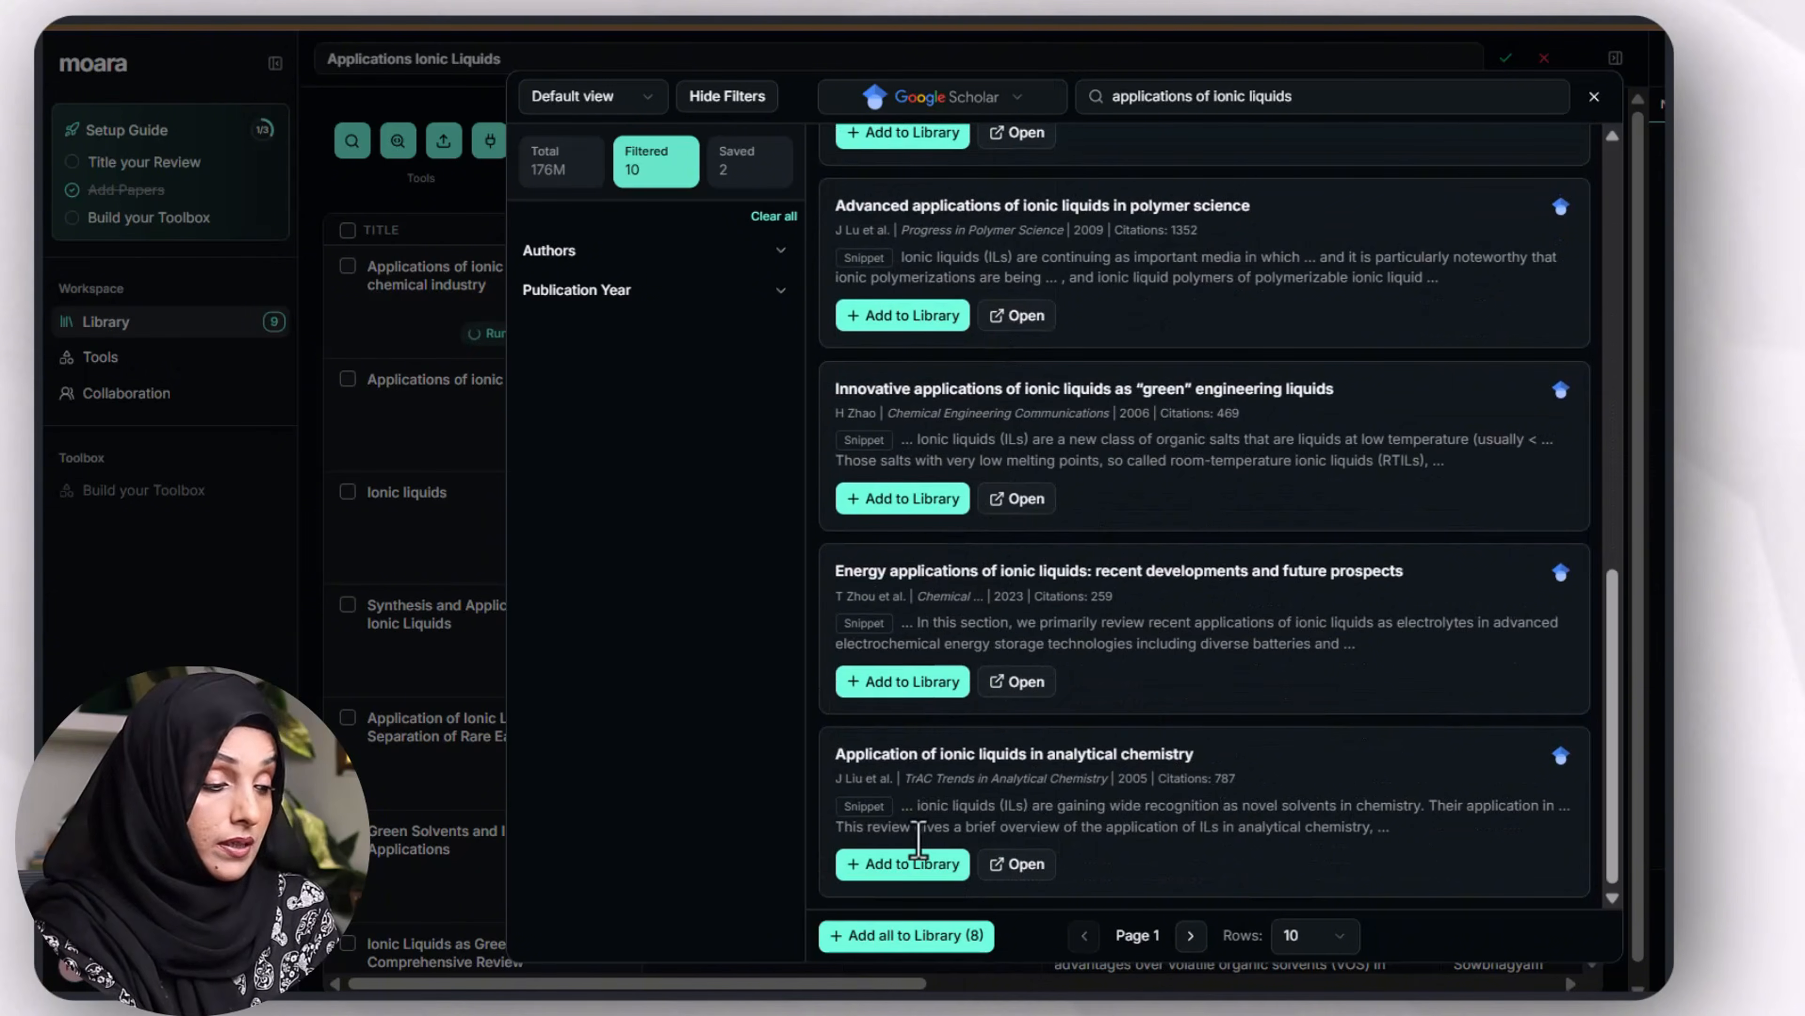
left_click(843, 941)
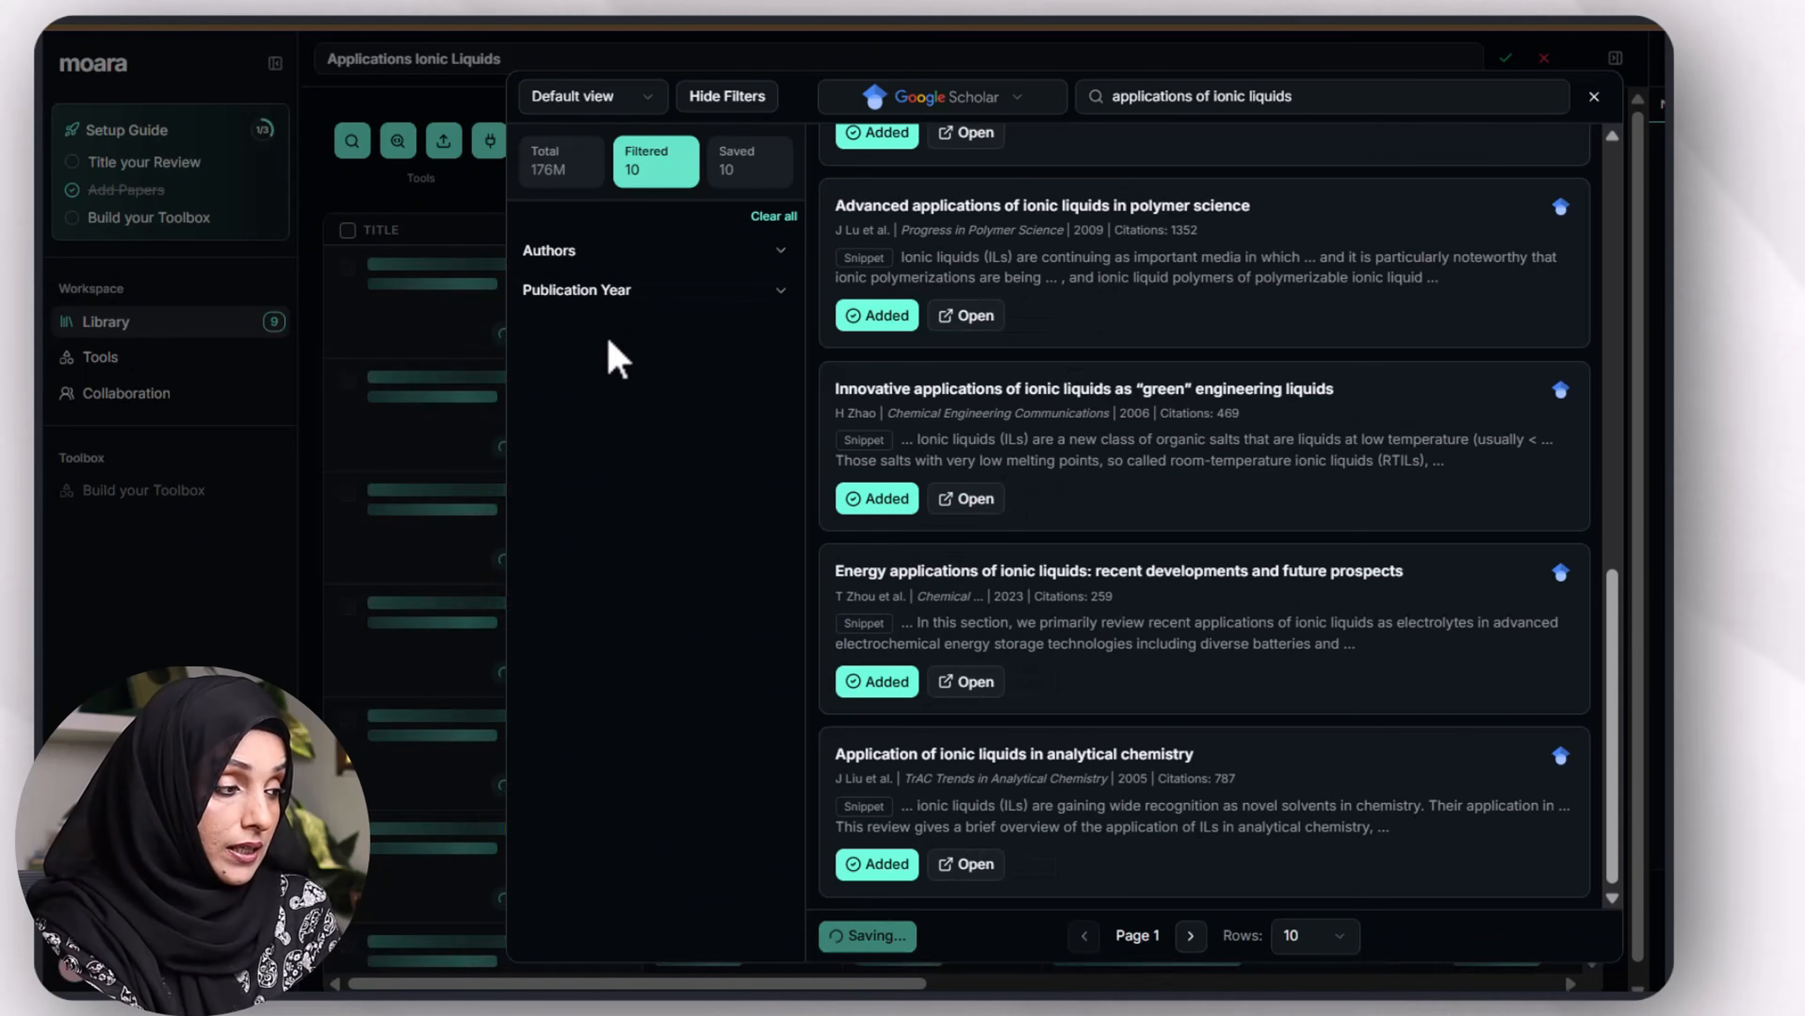
Step: Switch the paper search to Semantic Scholar and add all results on its first page to the library
left_click(1032, 100)
left_click(967, 238)
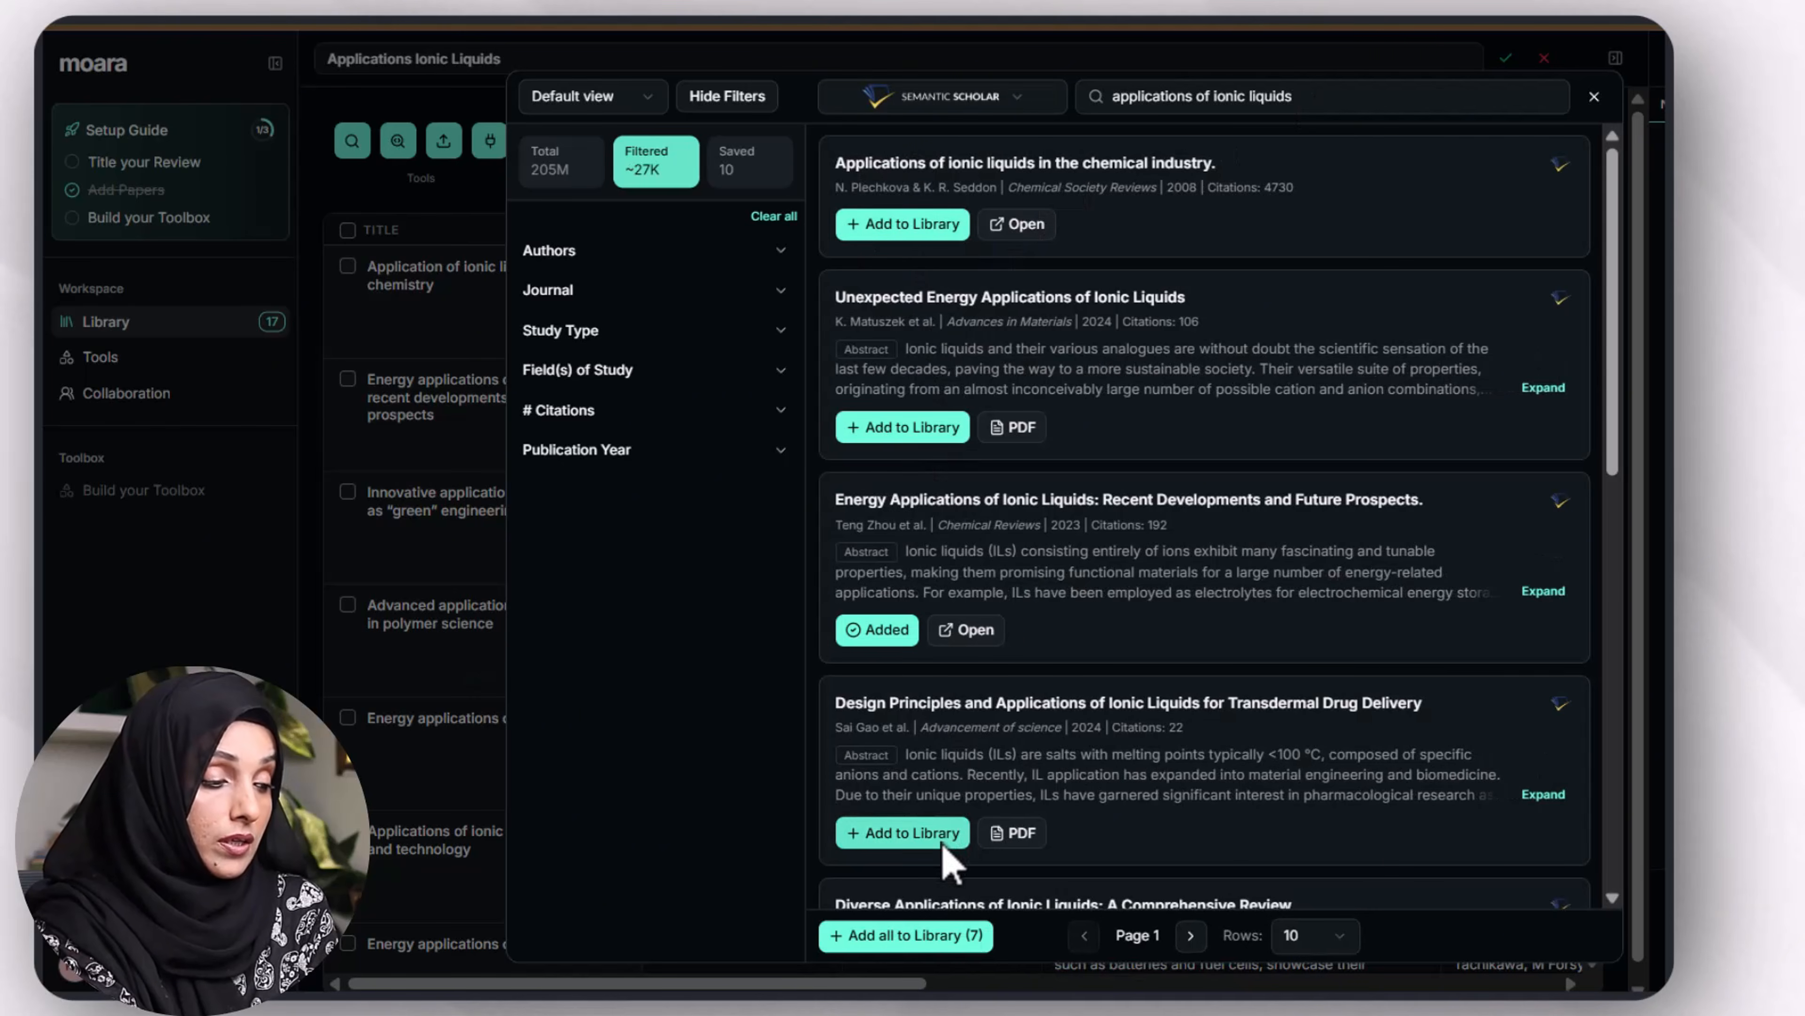
scroll(1019, 540, "down", 5)
scroll(1002, 562, "down", 7)
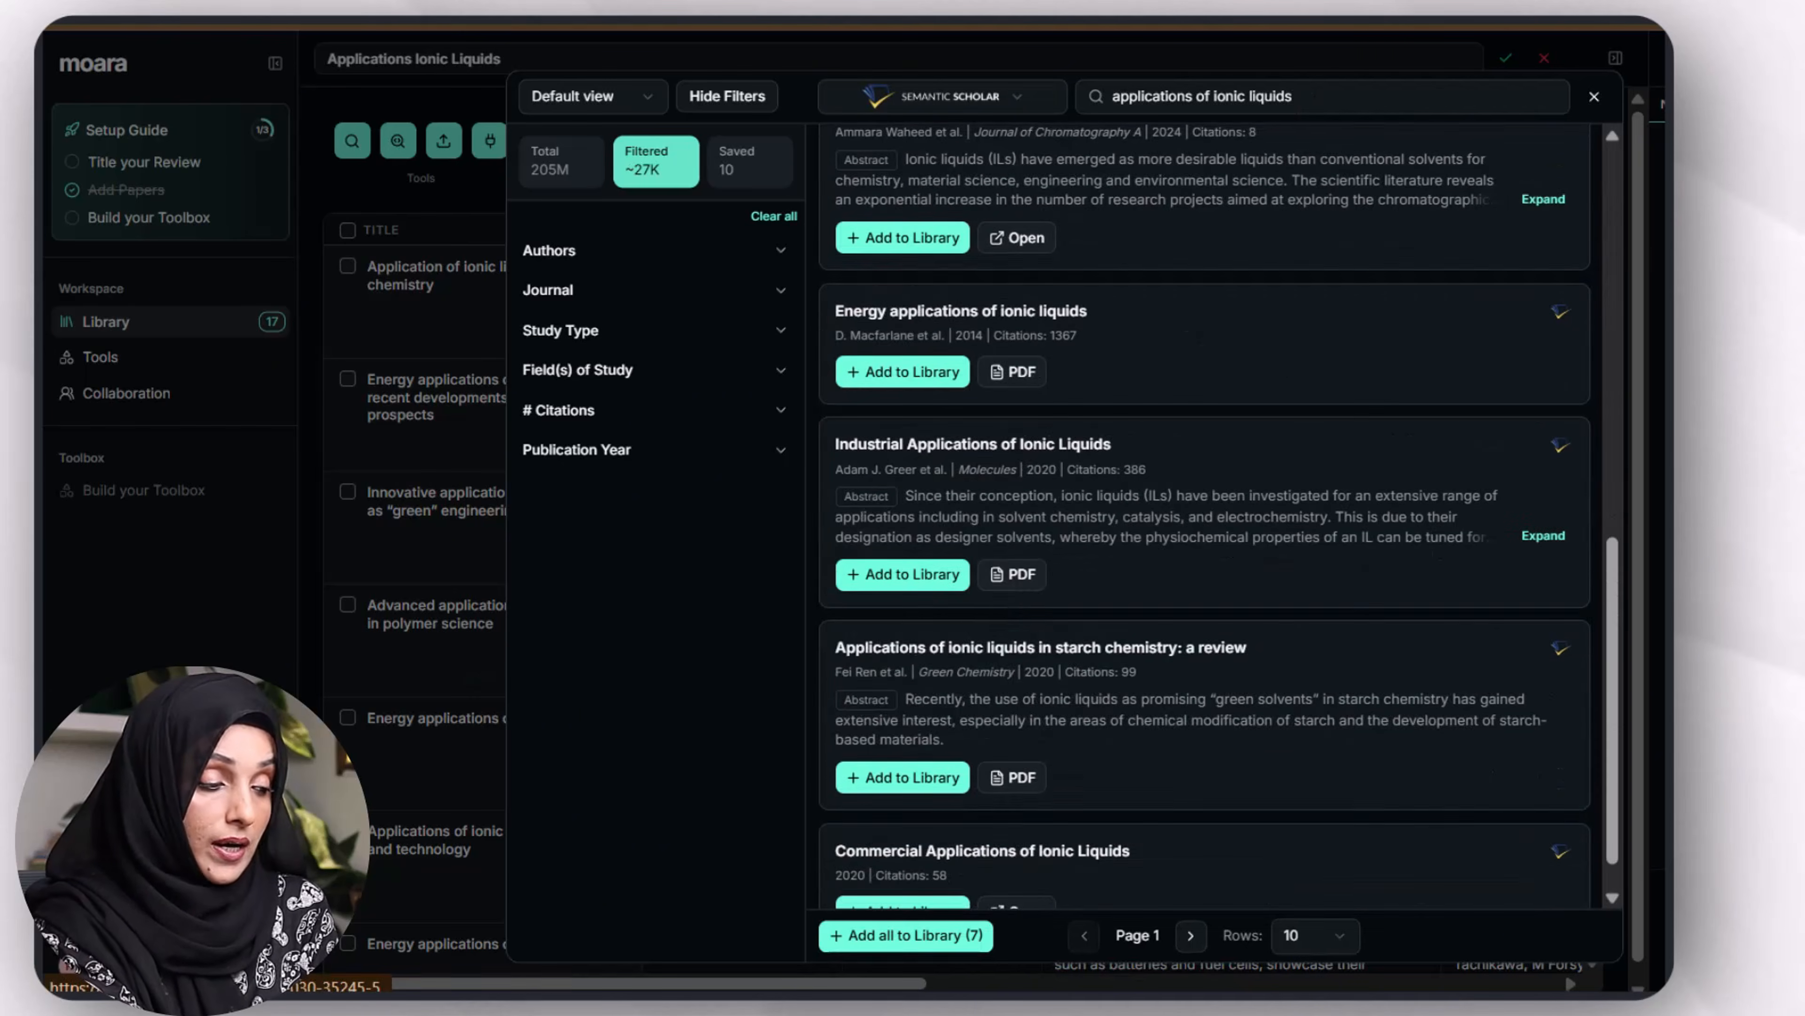
left_click(877, 939)
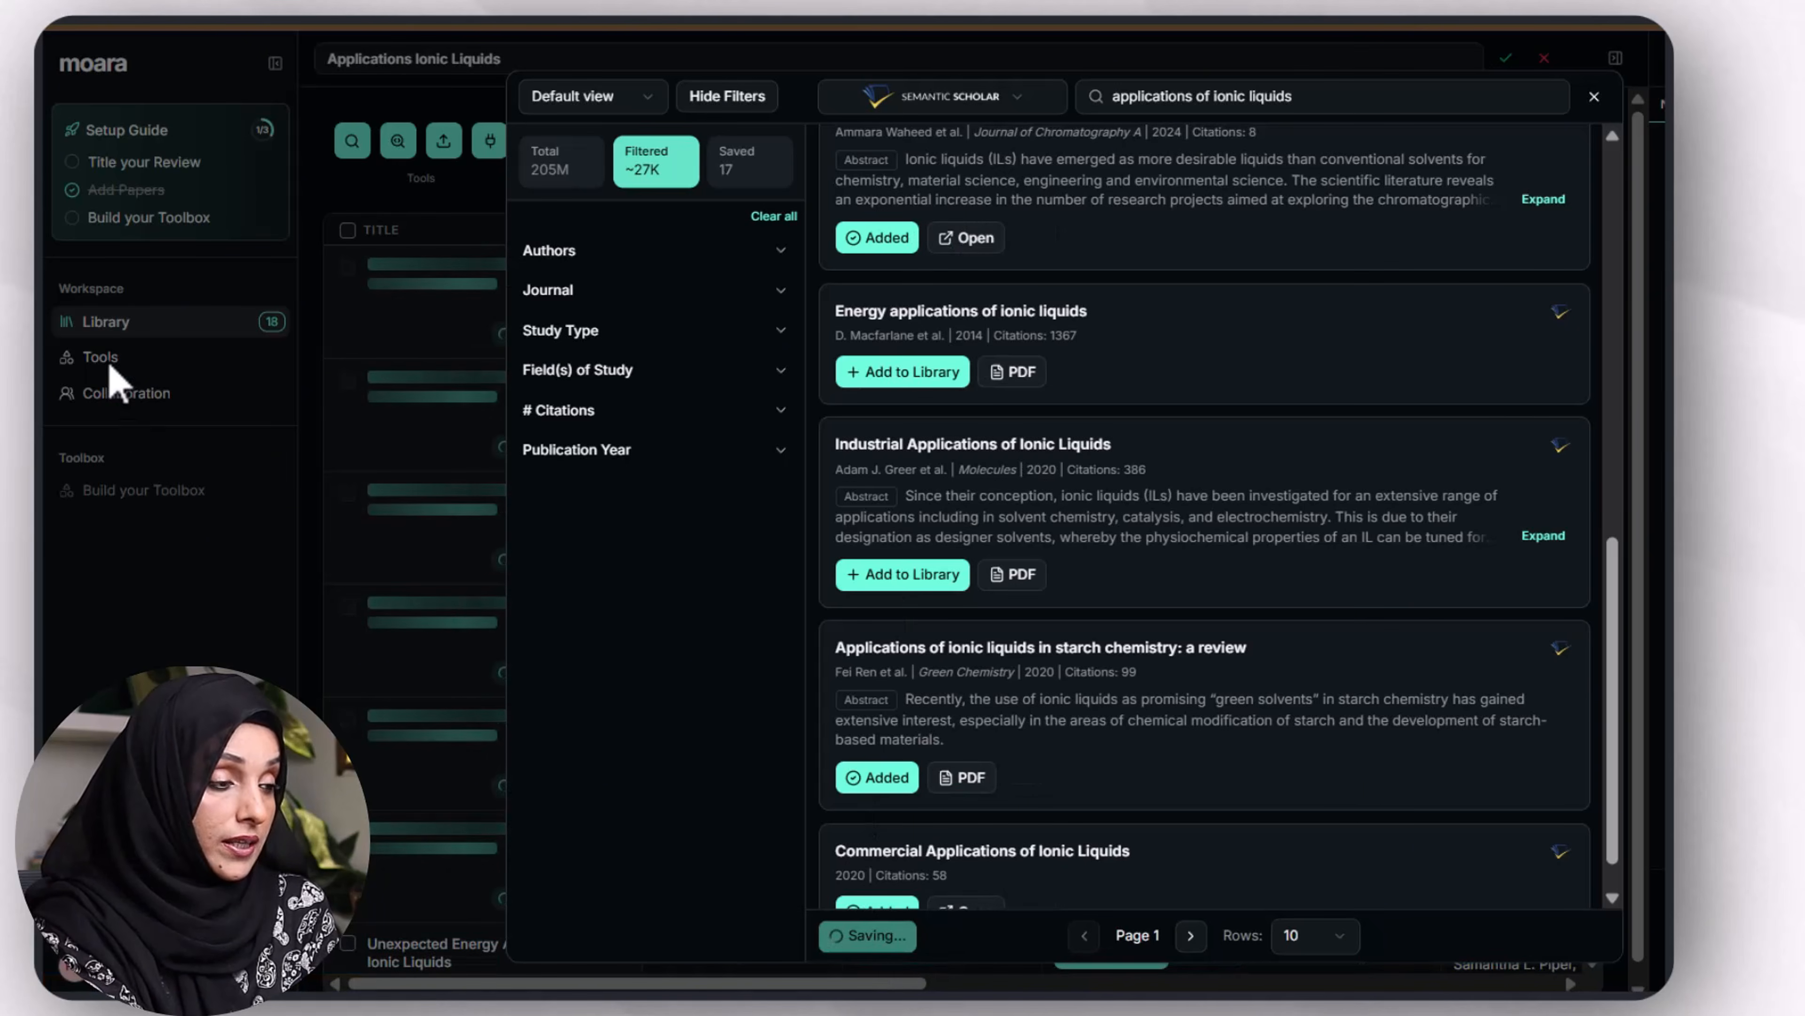
Step: Open AI Search, close it again, and confirm "Applications Ionic Liquids" as the library's title
left_click(61, 359)
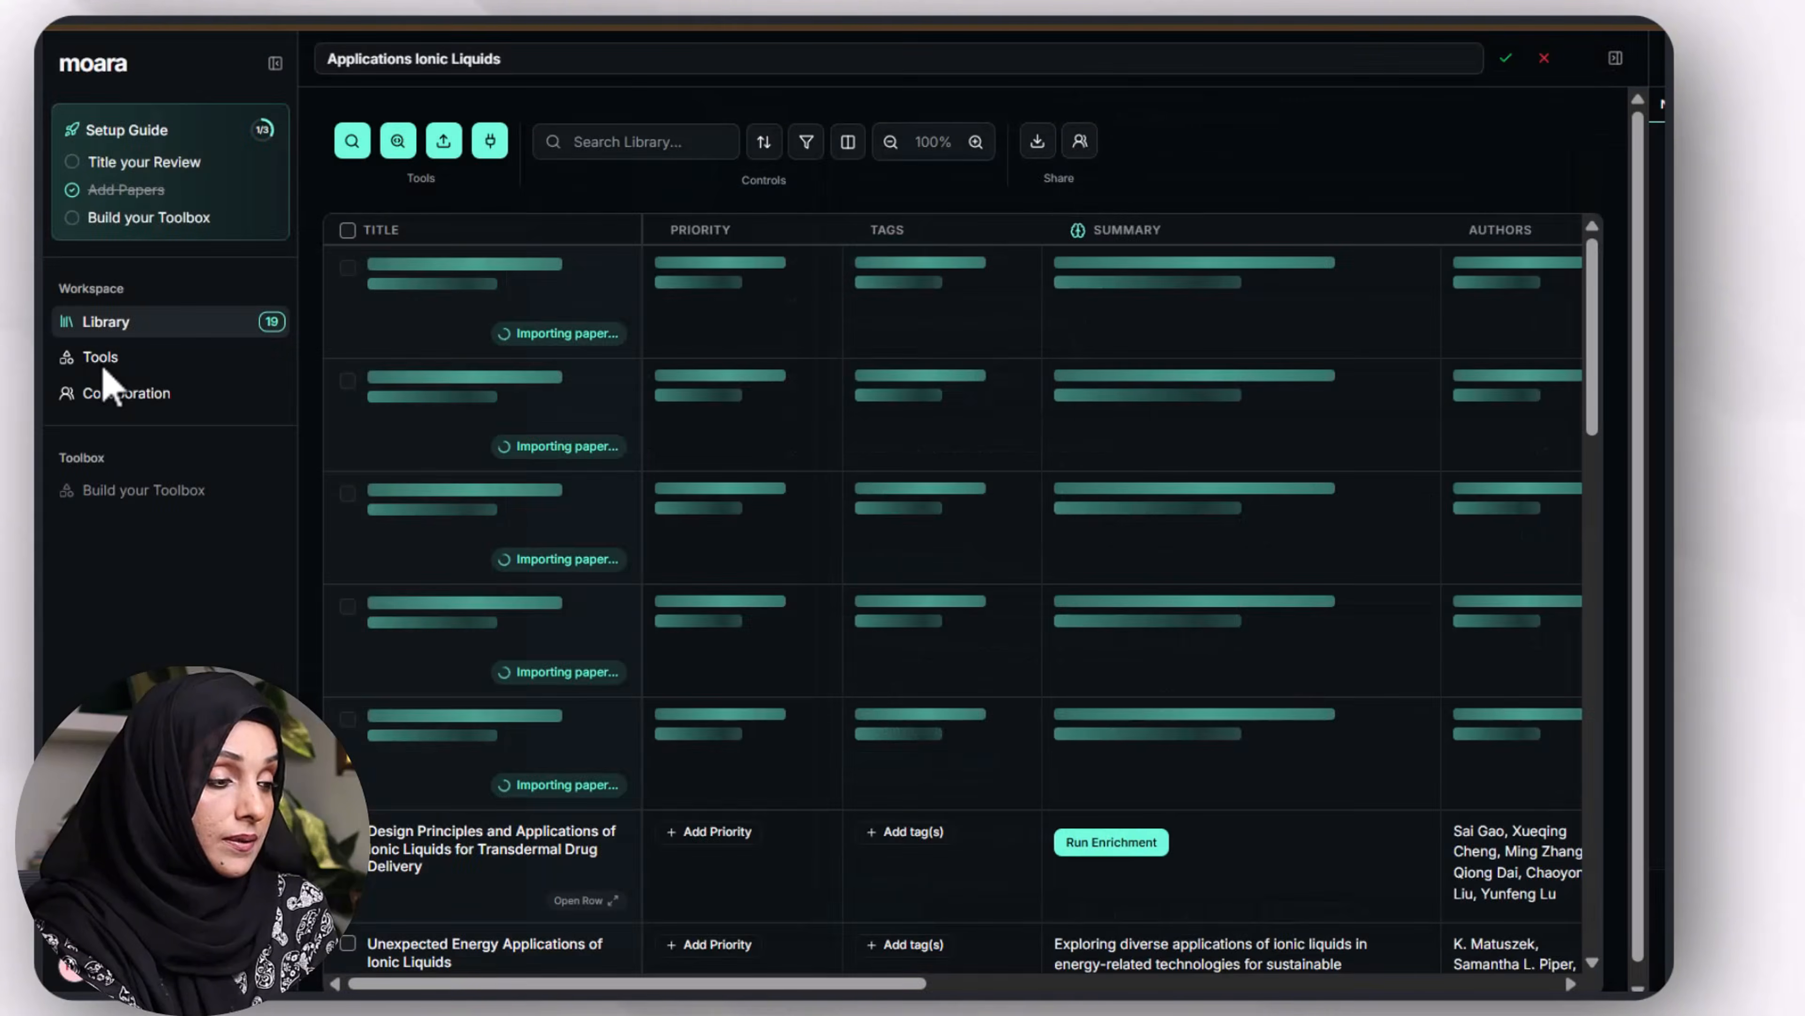
left_click(1241, 455)
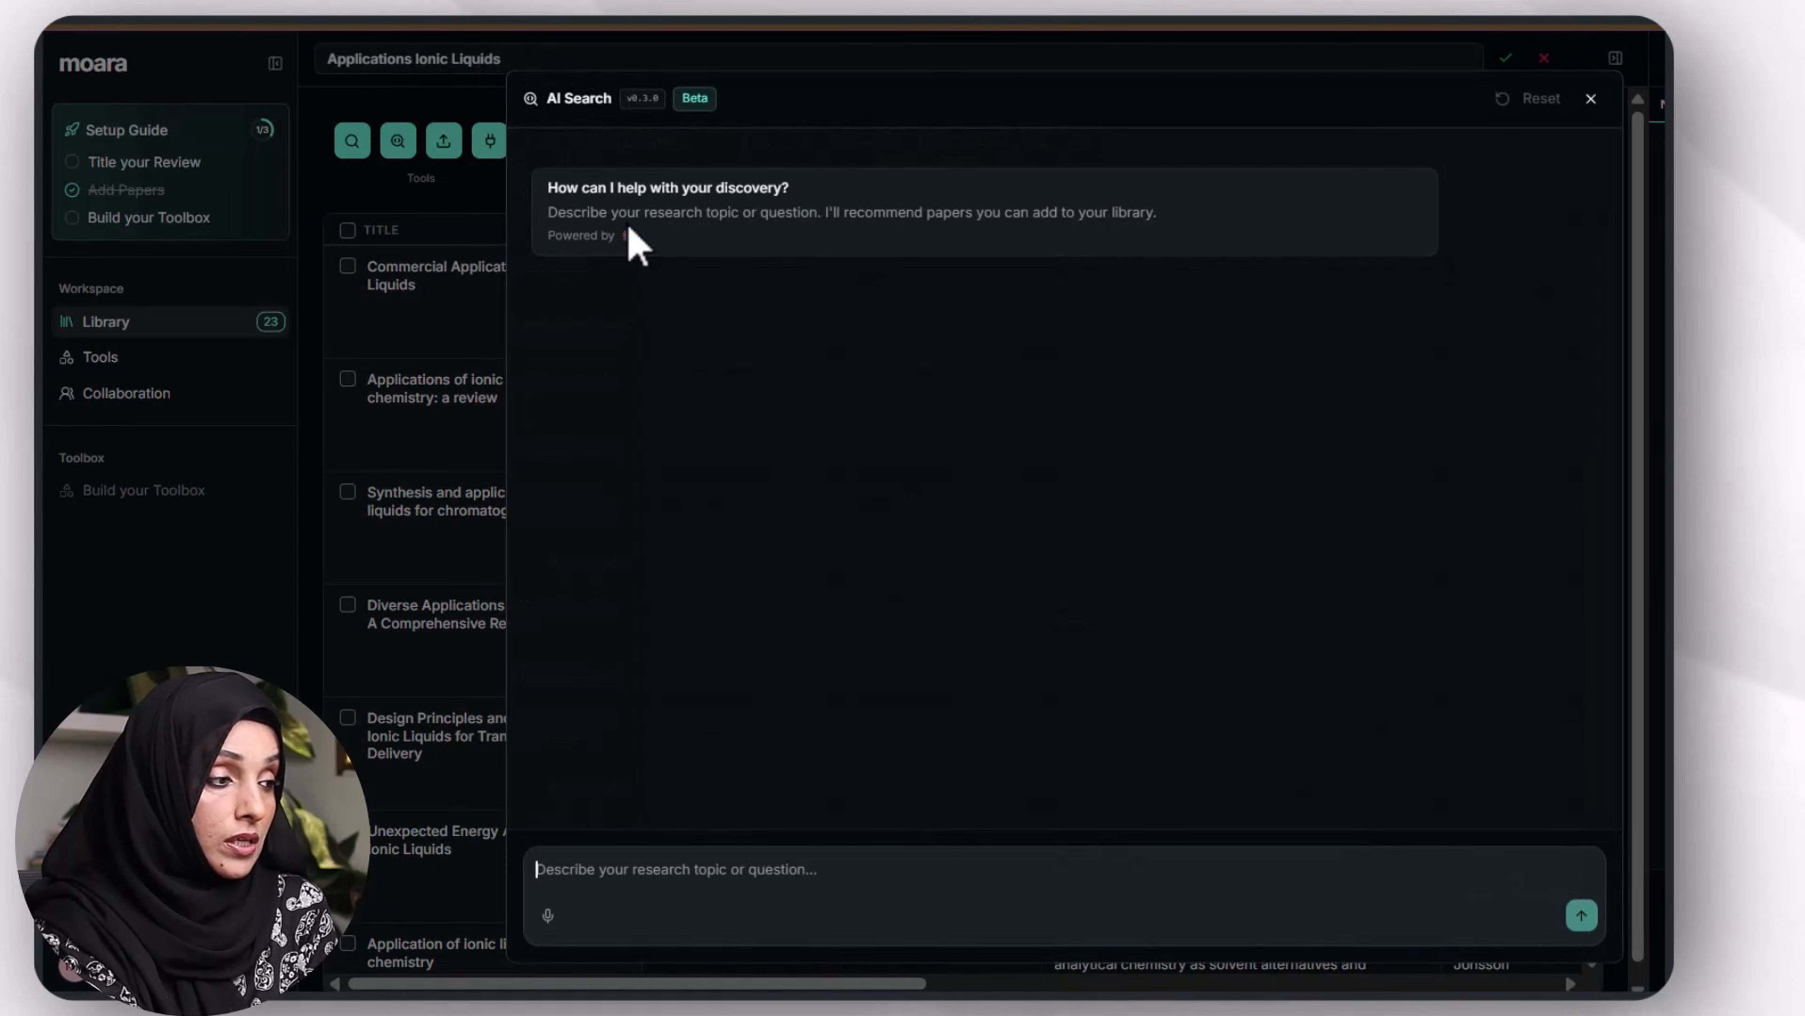
left_click(1592, 100)
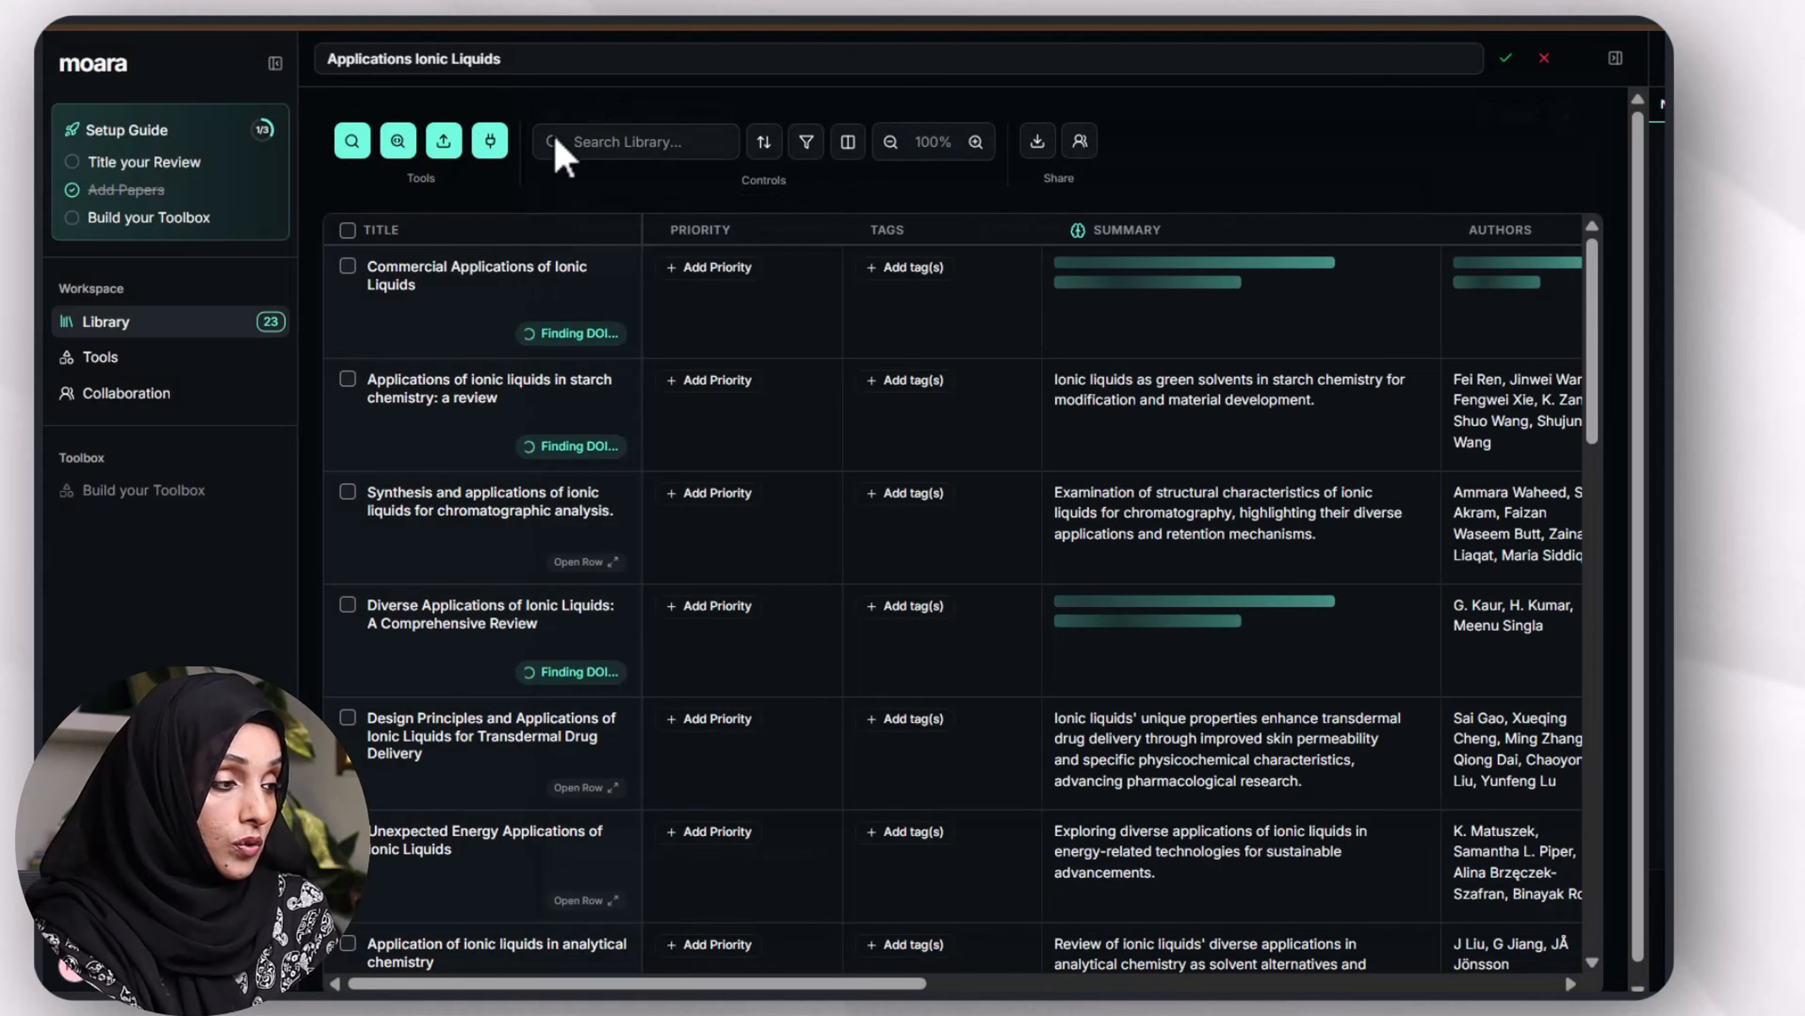
key("Return")
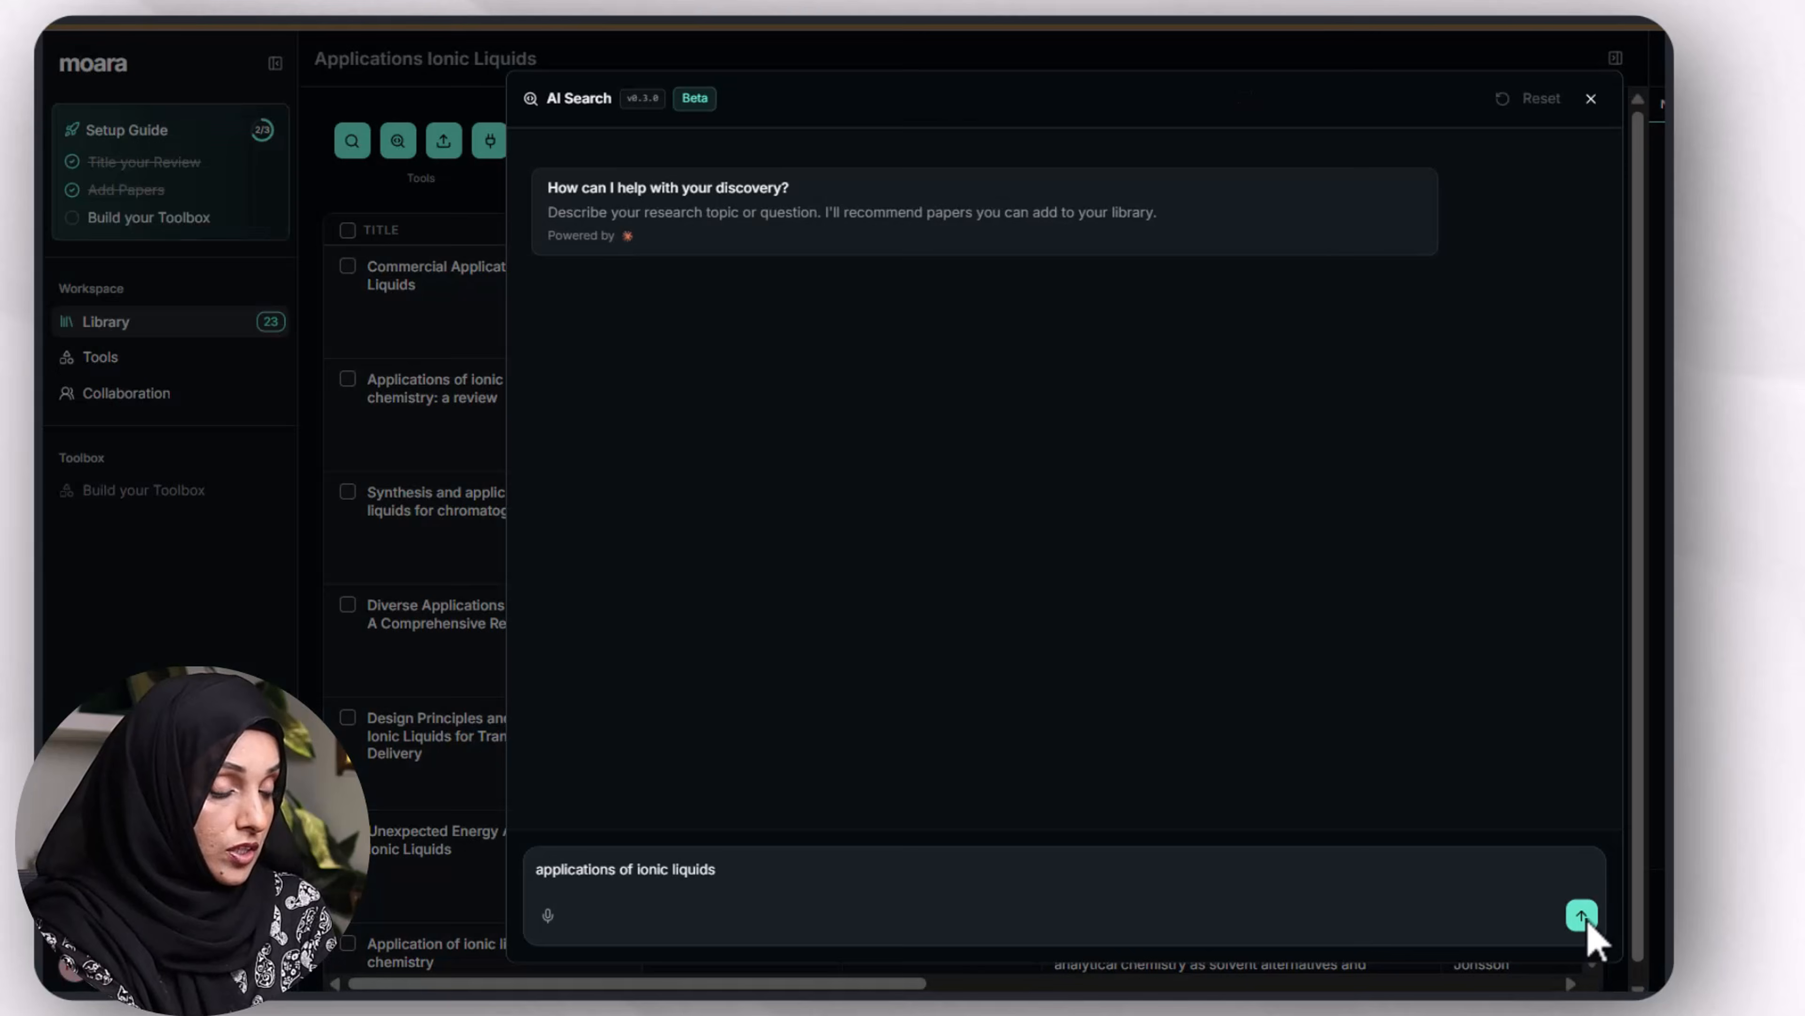
Step: Run an AI Search for "applications of ionic liquids" and add all recommended papers to the library
left_click(1582, 917)
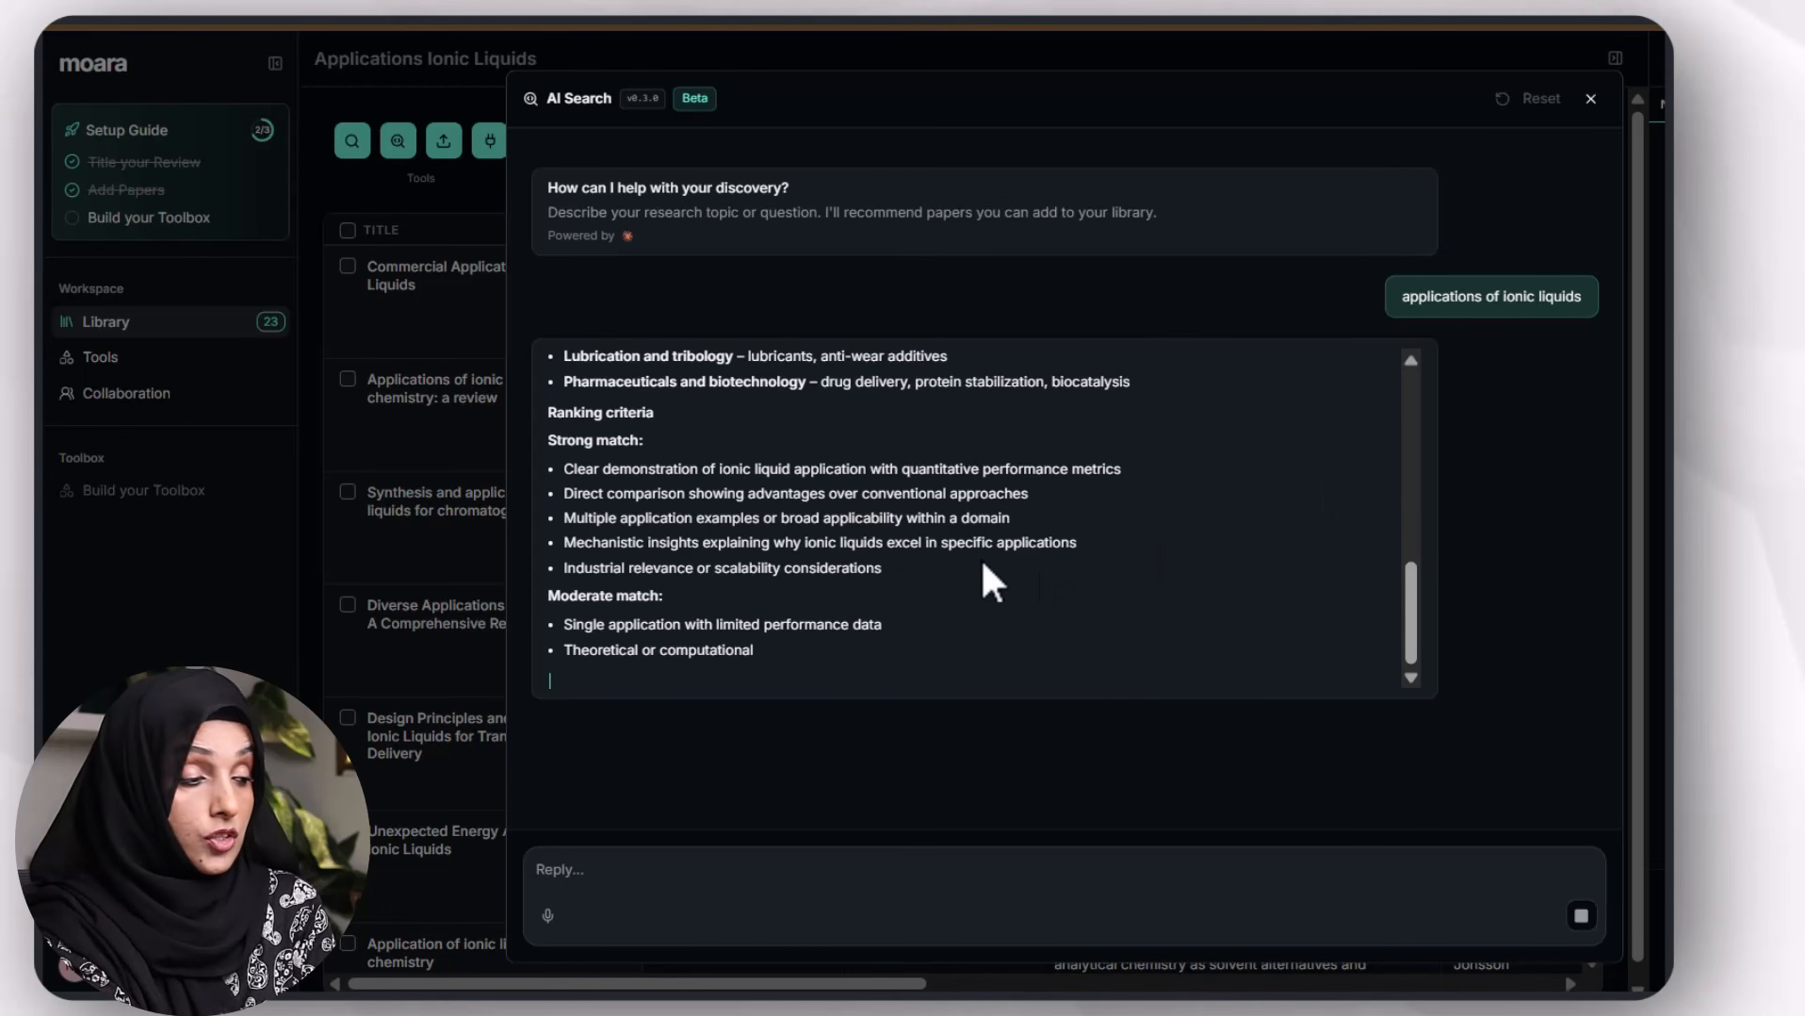
scroll(801, 524, "up", 4)
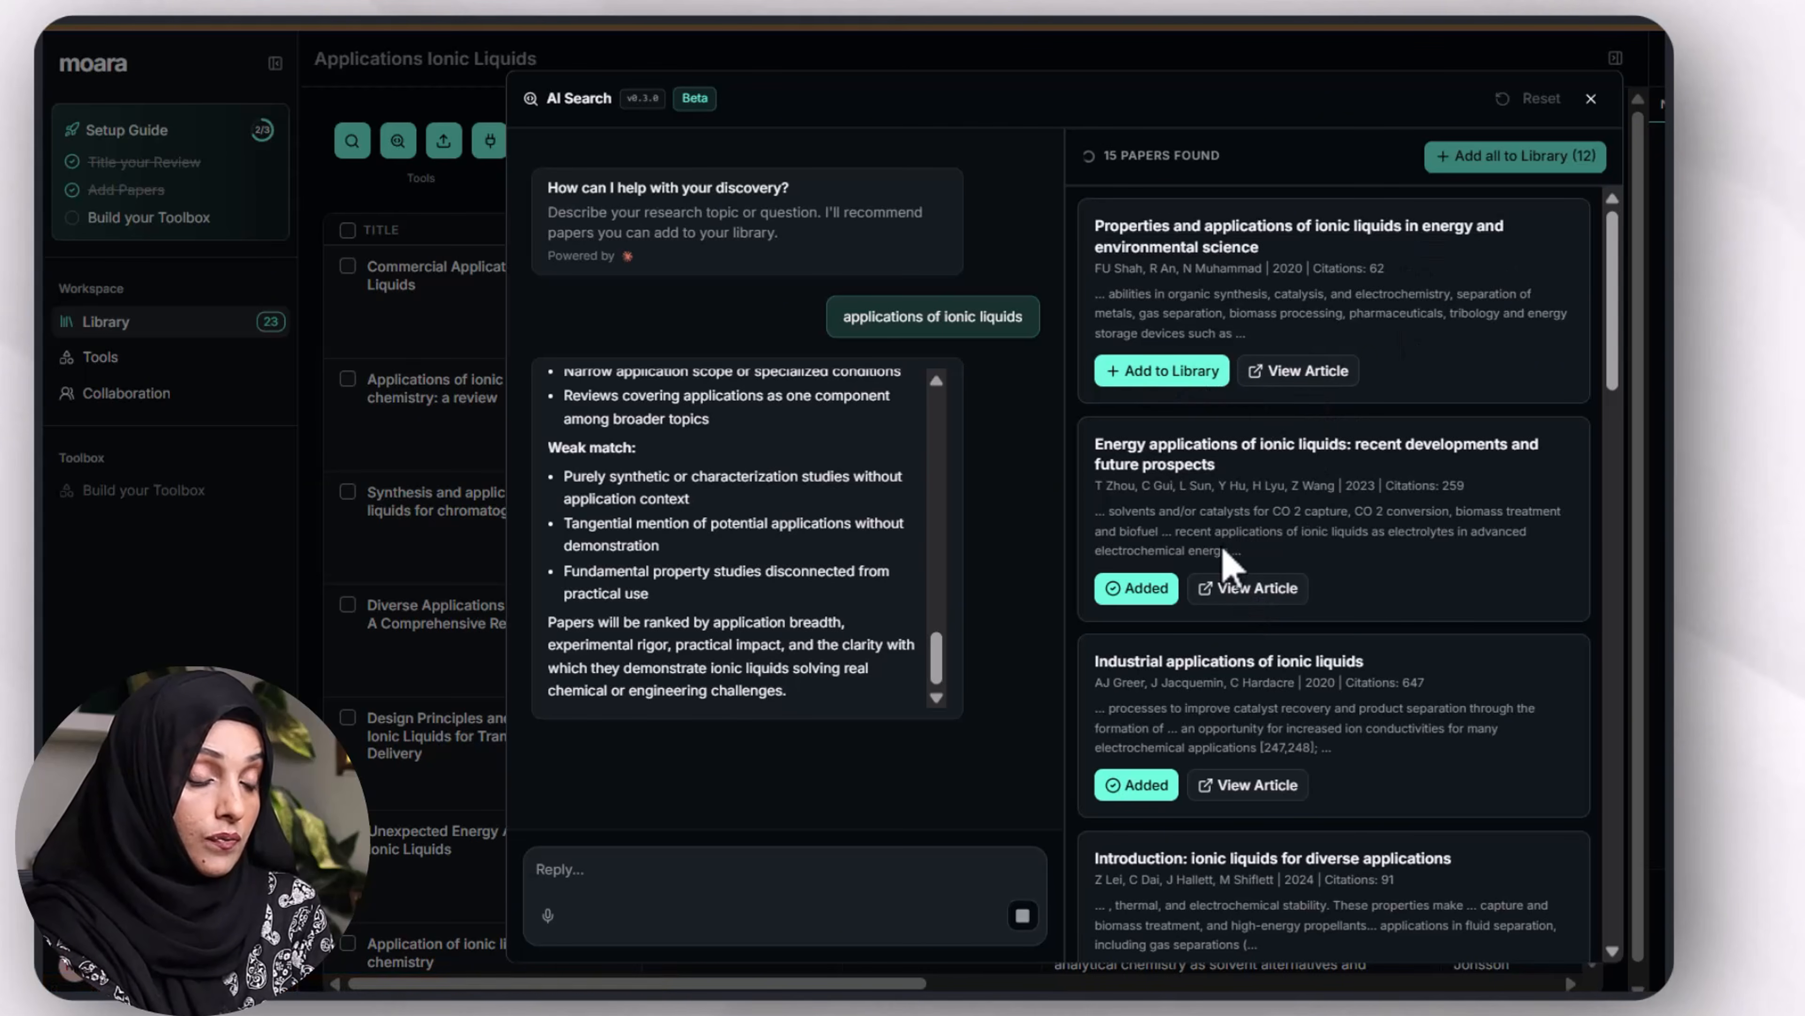
scroll(1208, 562, "down", 6)
scroll(1219, 548, "down", 5)
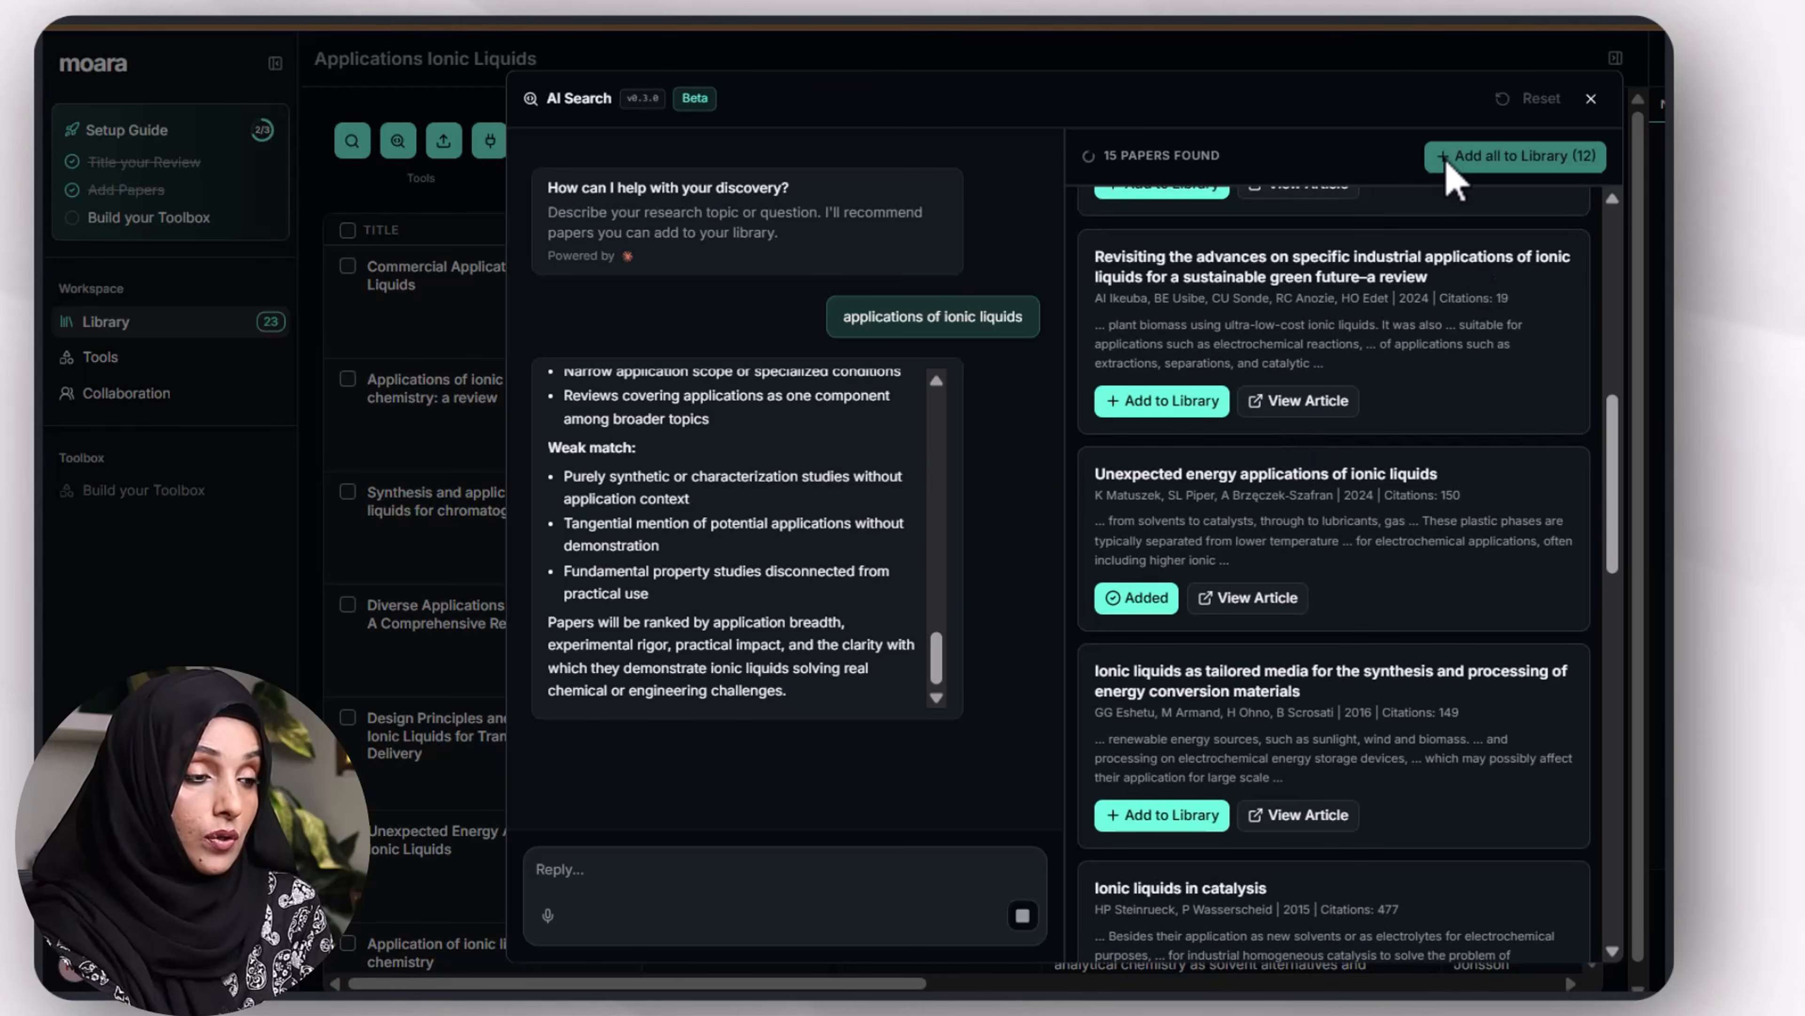
left_click(1446, 162)
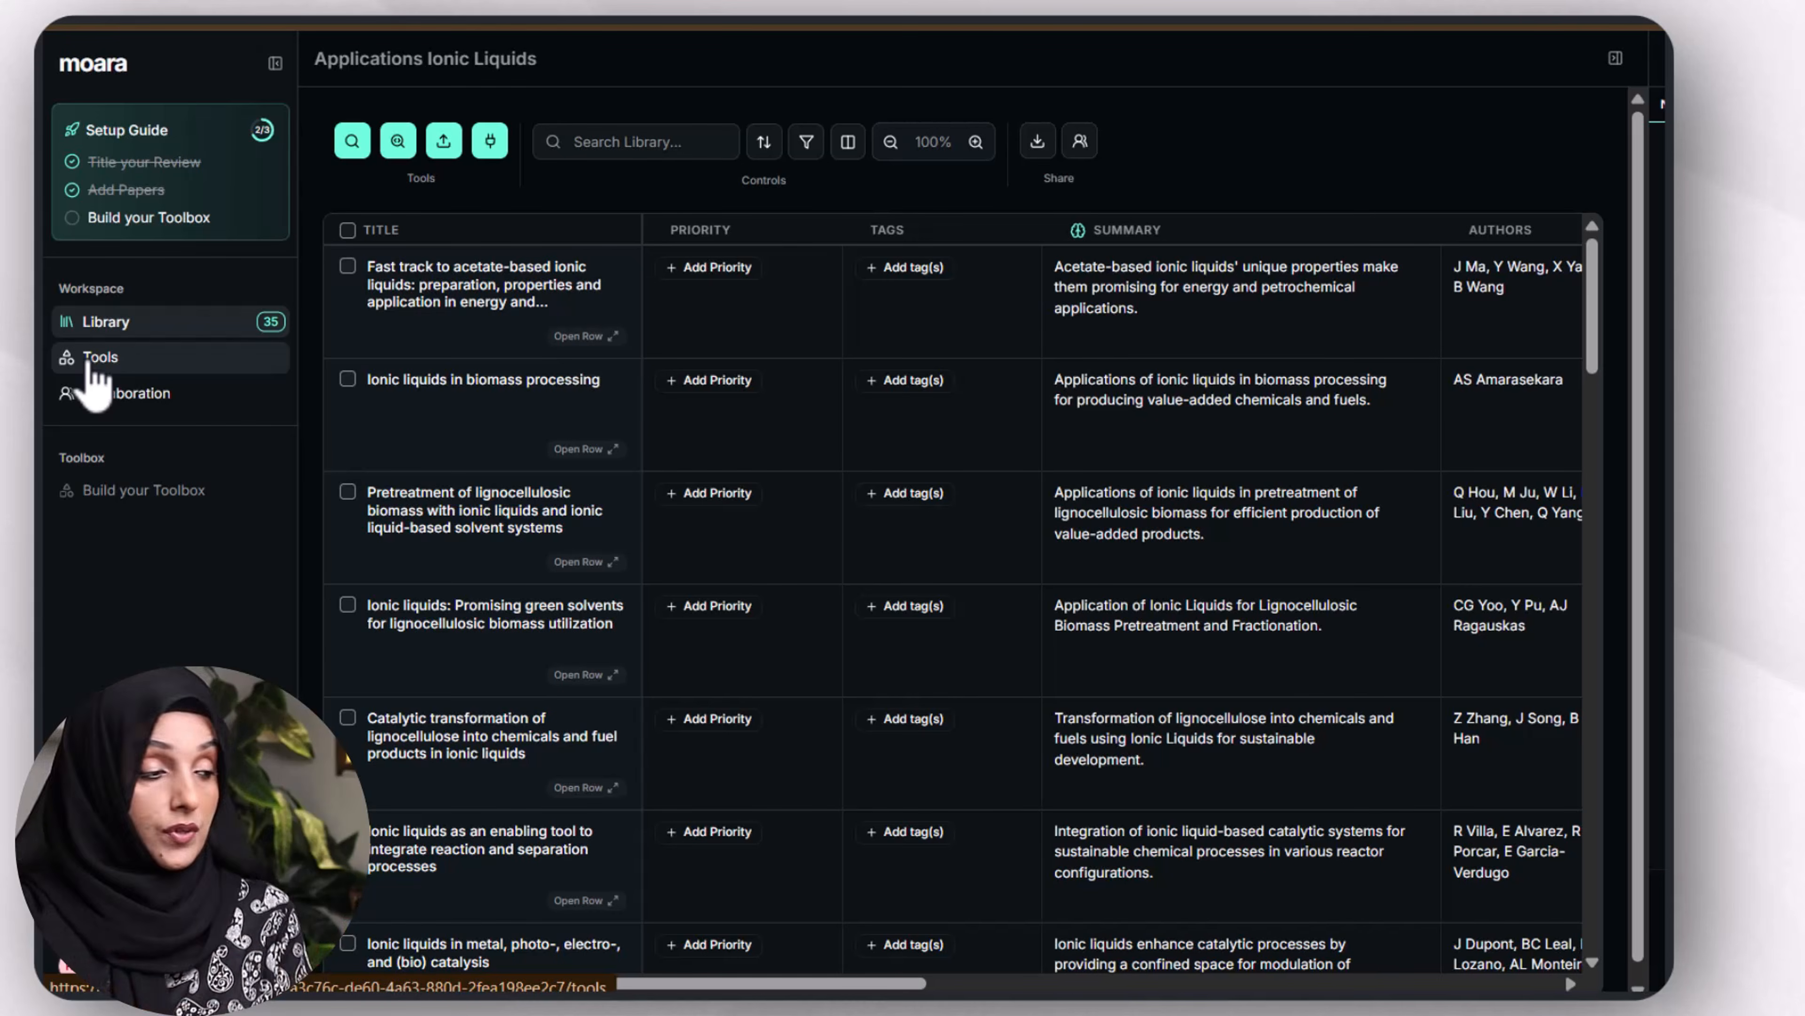
Step: Look through the papers in the library and its columns across to PDF, DOI, assignee and notes
scroll(810, 558, "down", 4)
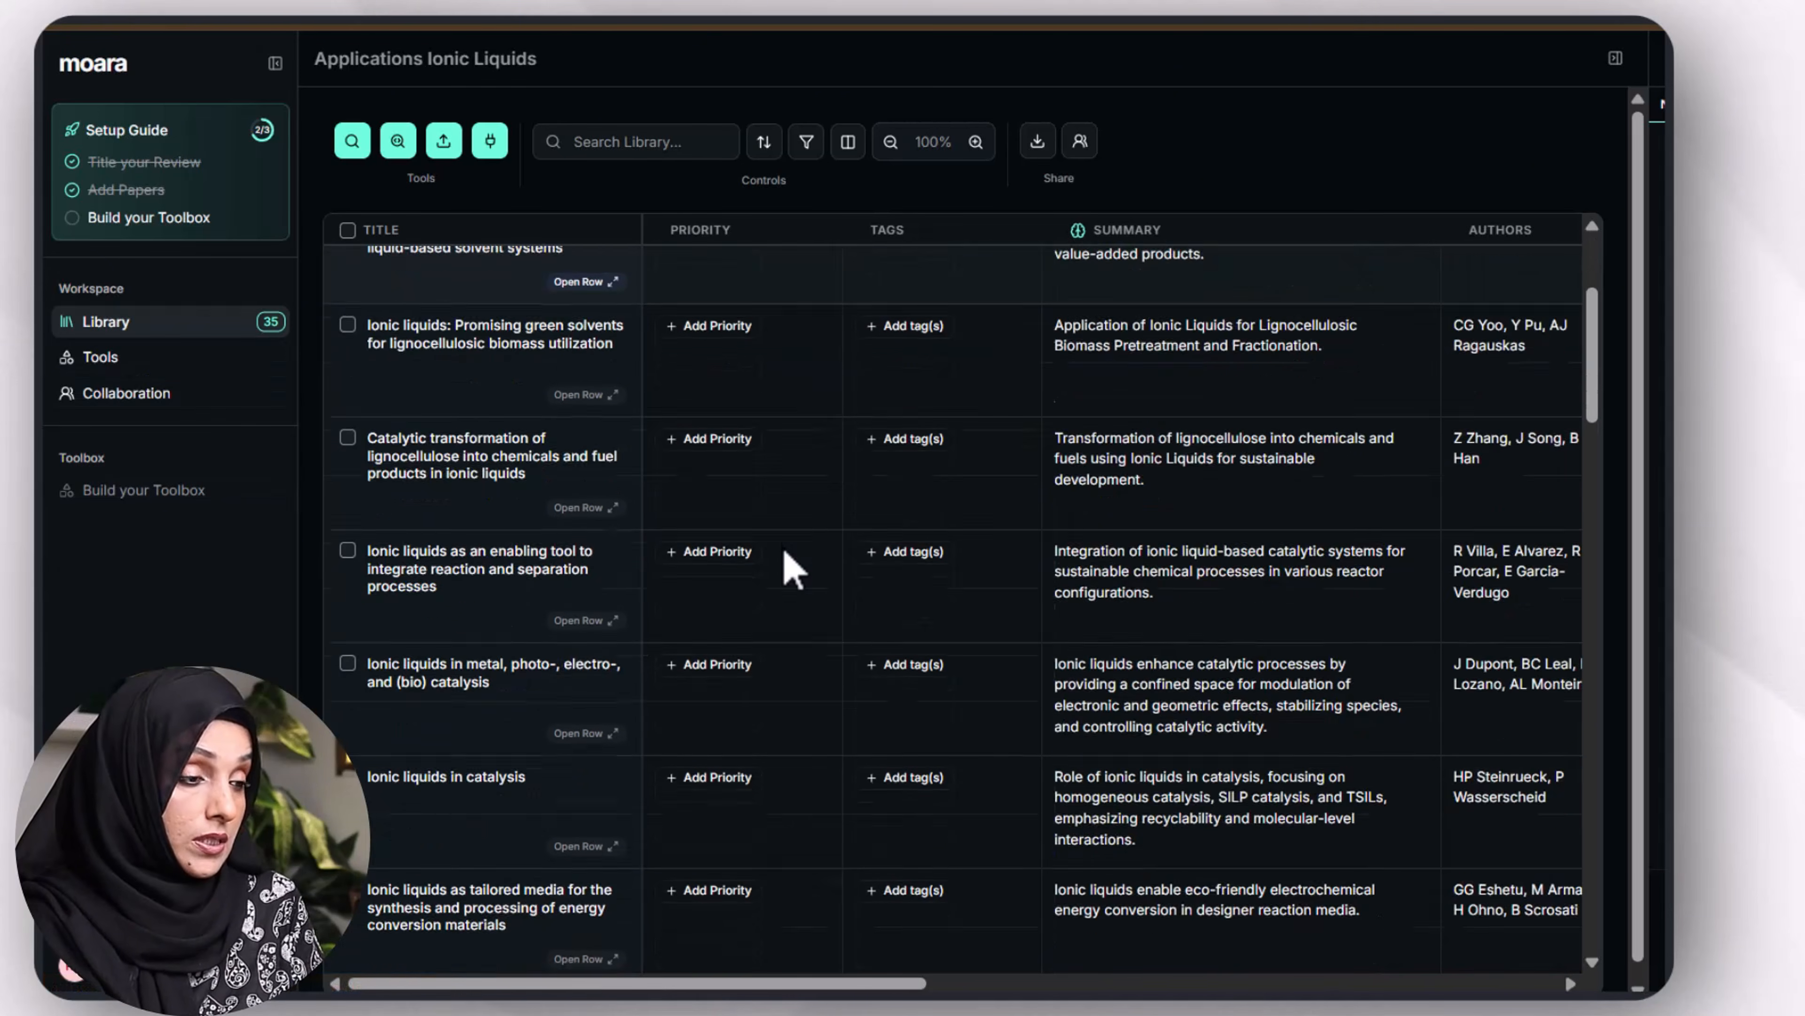
scroll(793, 569, "down", 20)
left_click_drag(867, 984, 1500, 988)
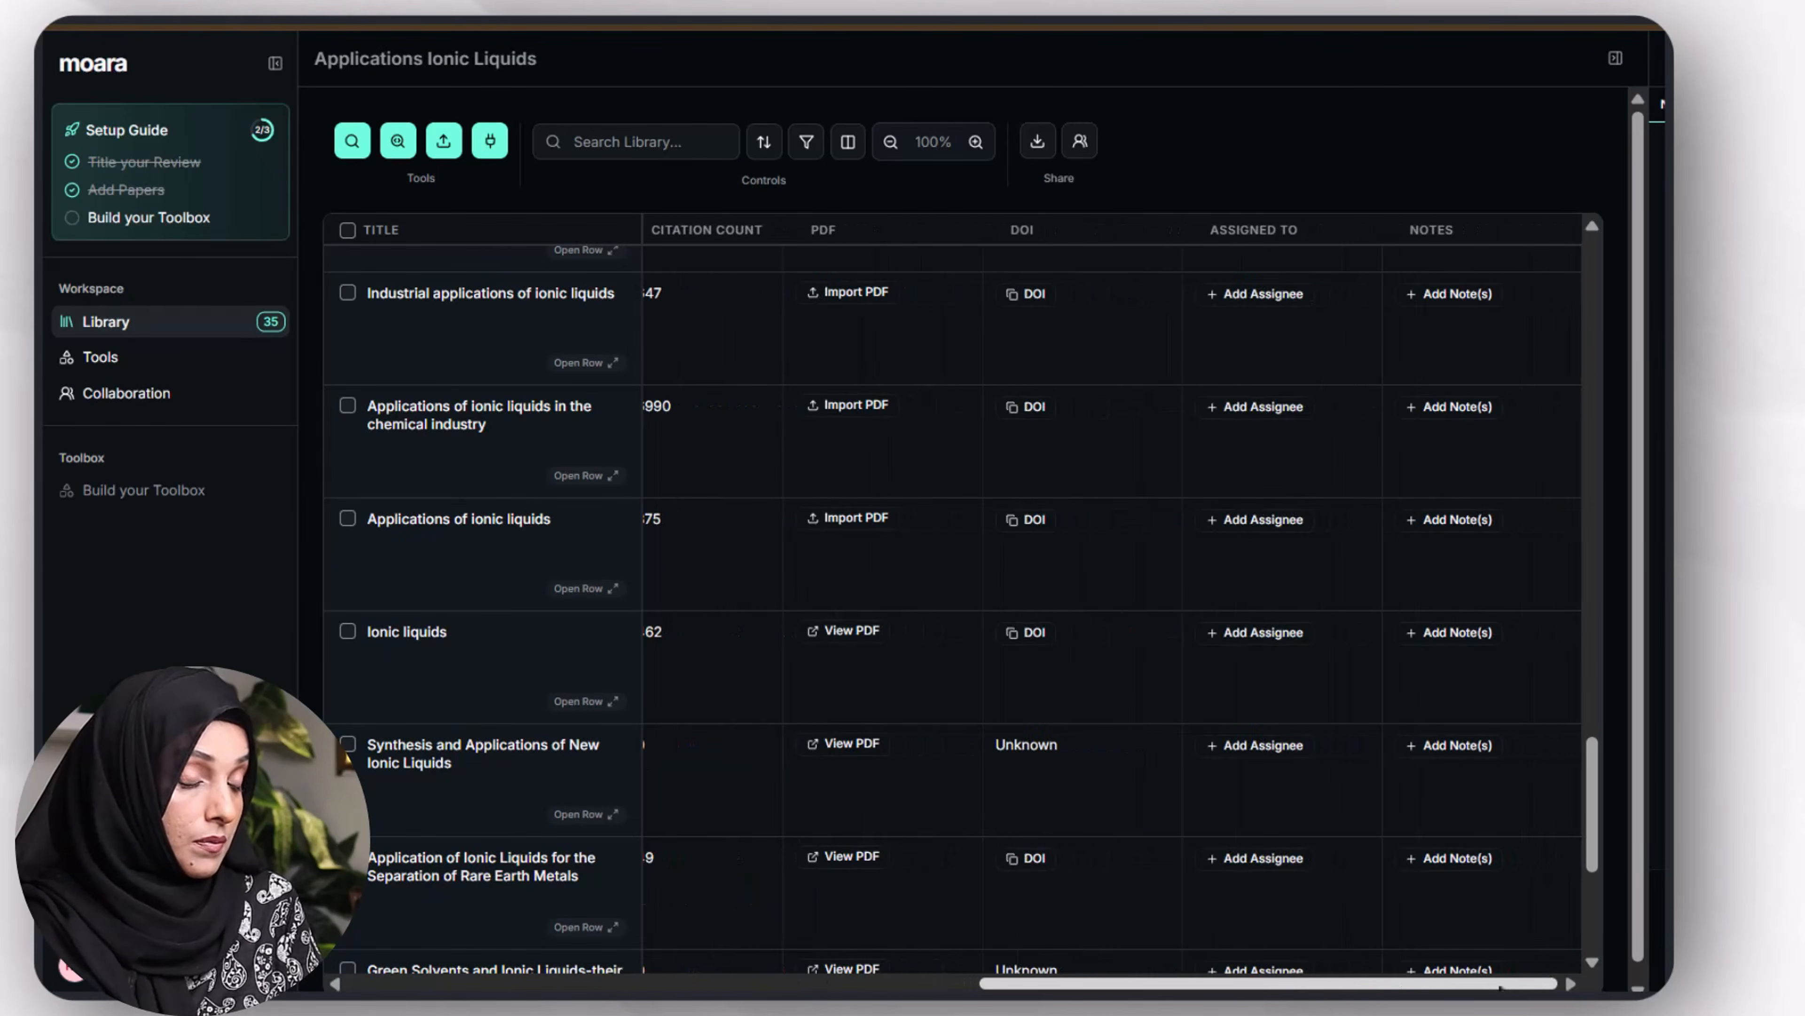
Step: Browse the available research tools and open AI Writing
left_click(99, 357)
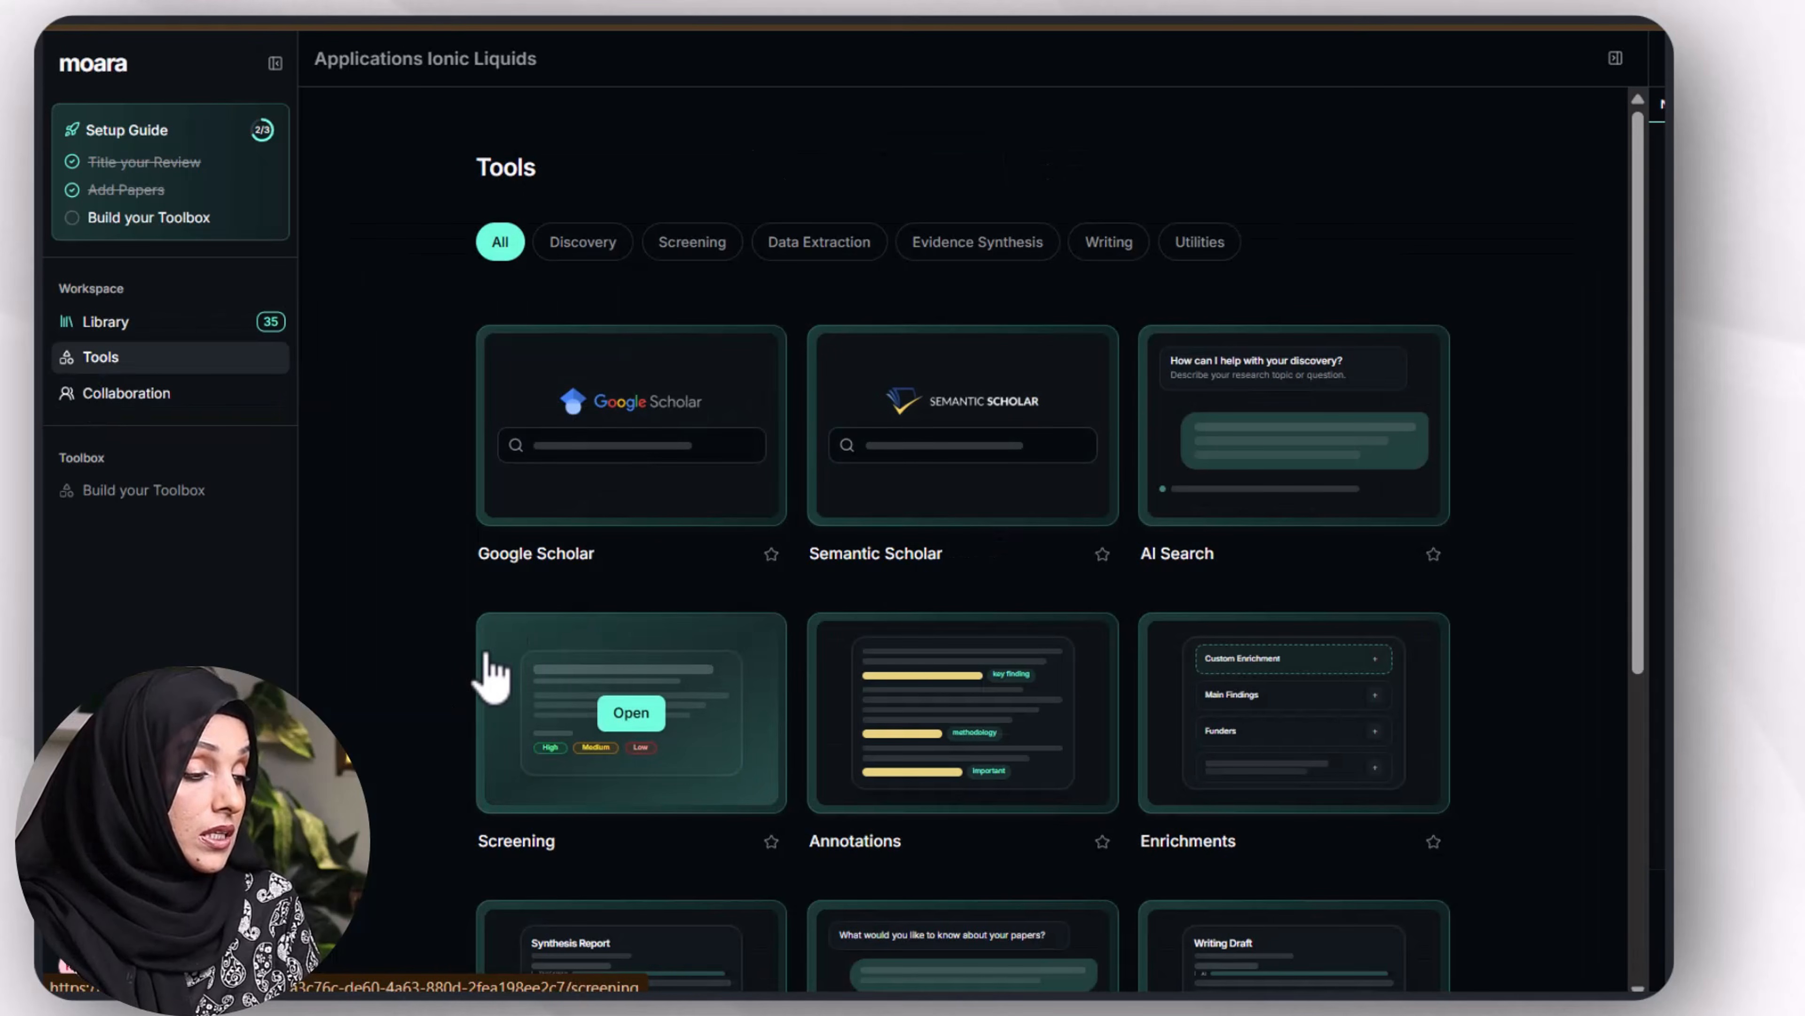
scroll(640, 658, "down", 2)
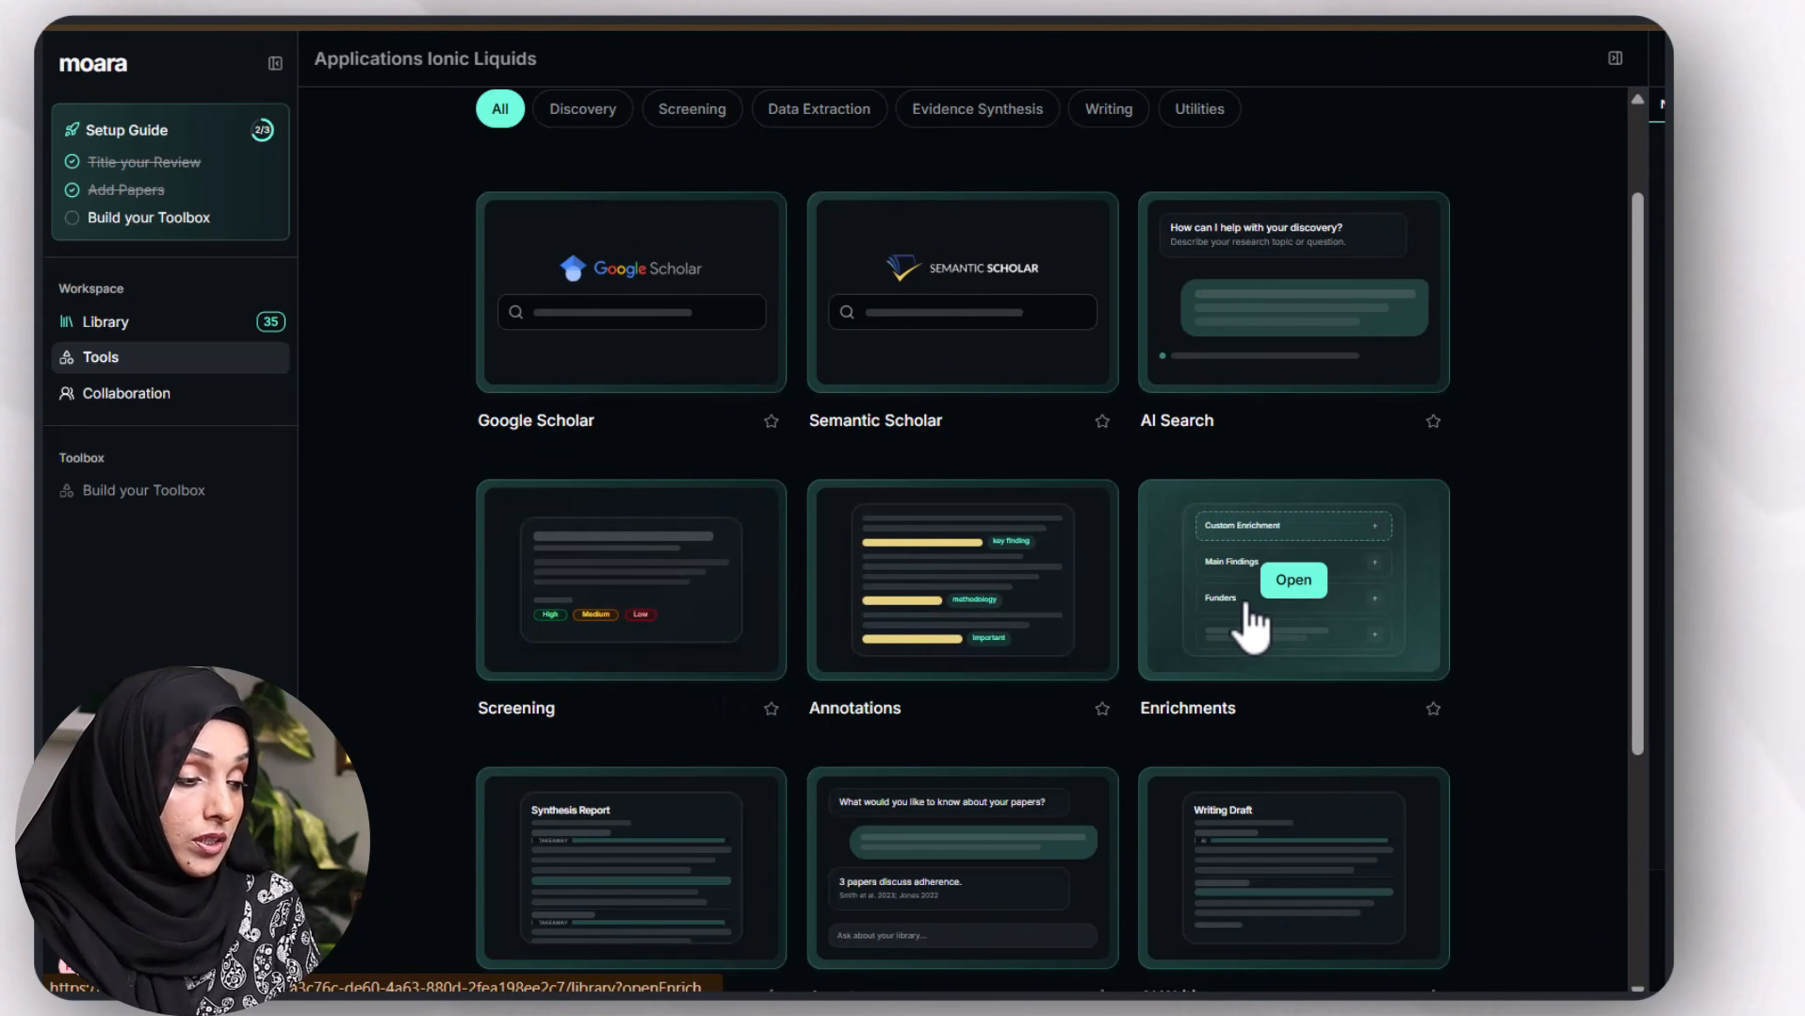
scroll(560, 455, "down", 4)
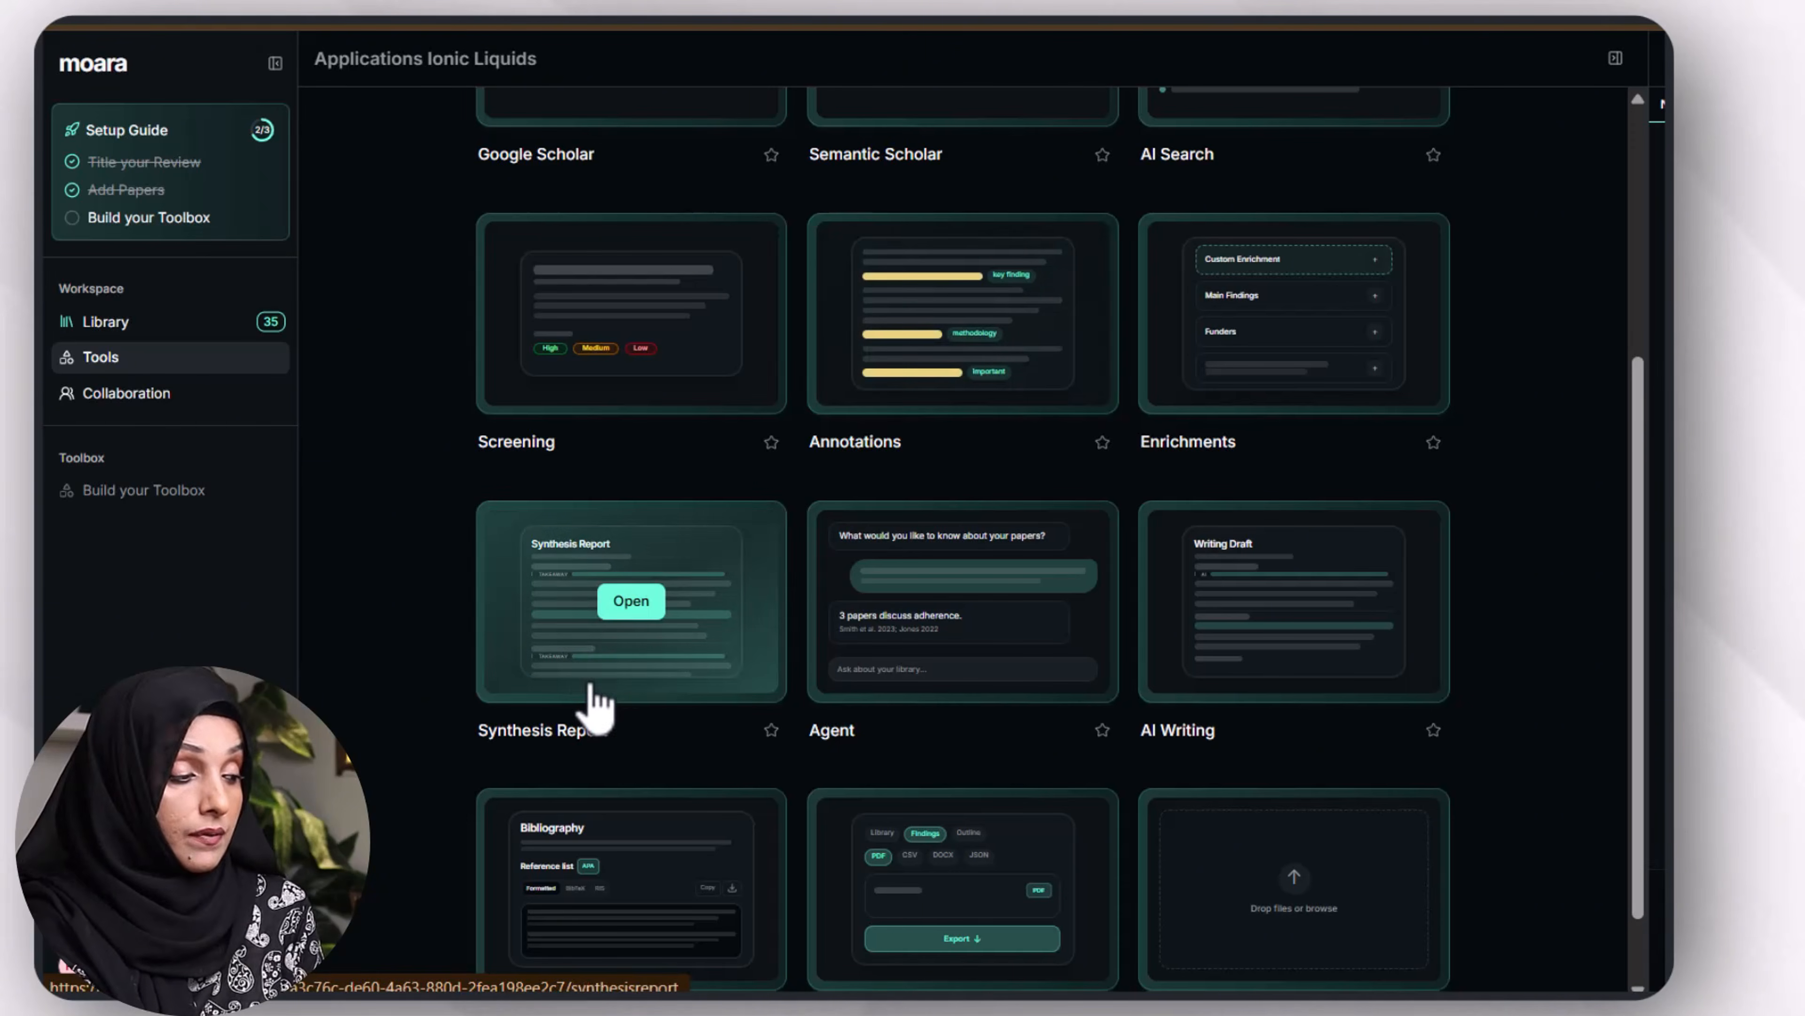
scroll(643, 619, "down", 1)
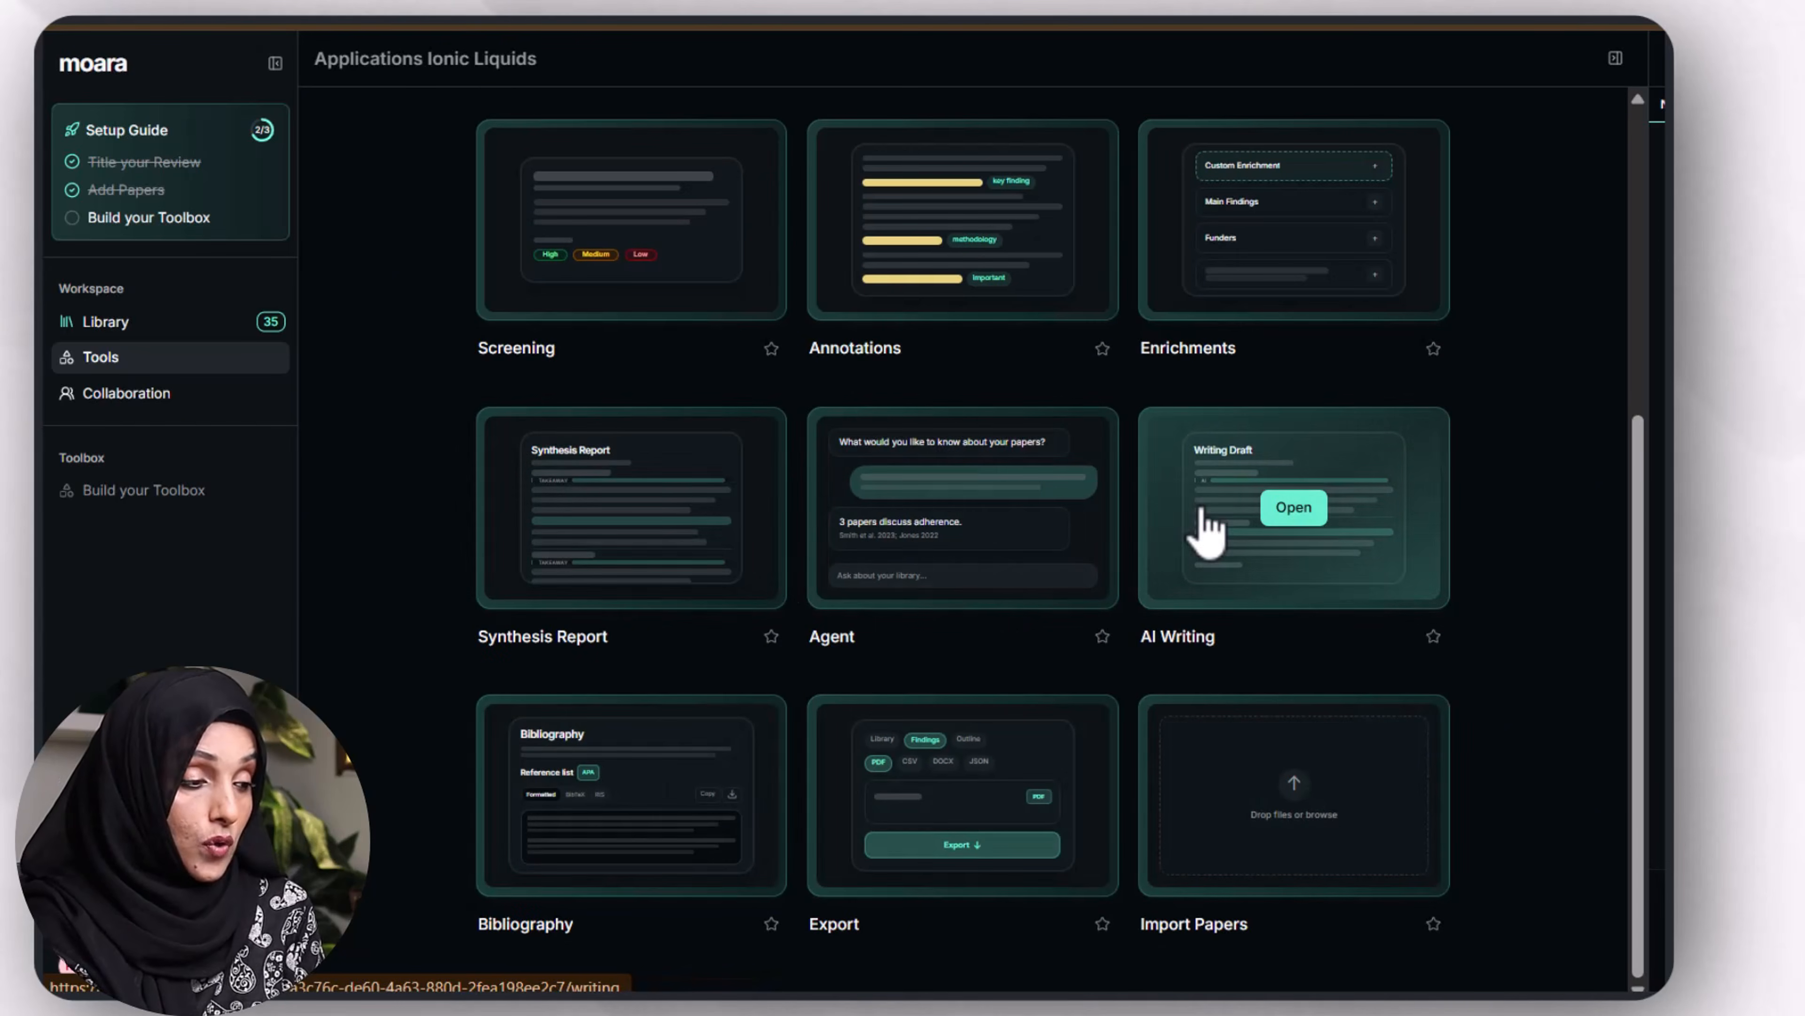
left_click(1295, 508)
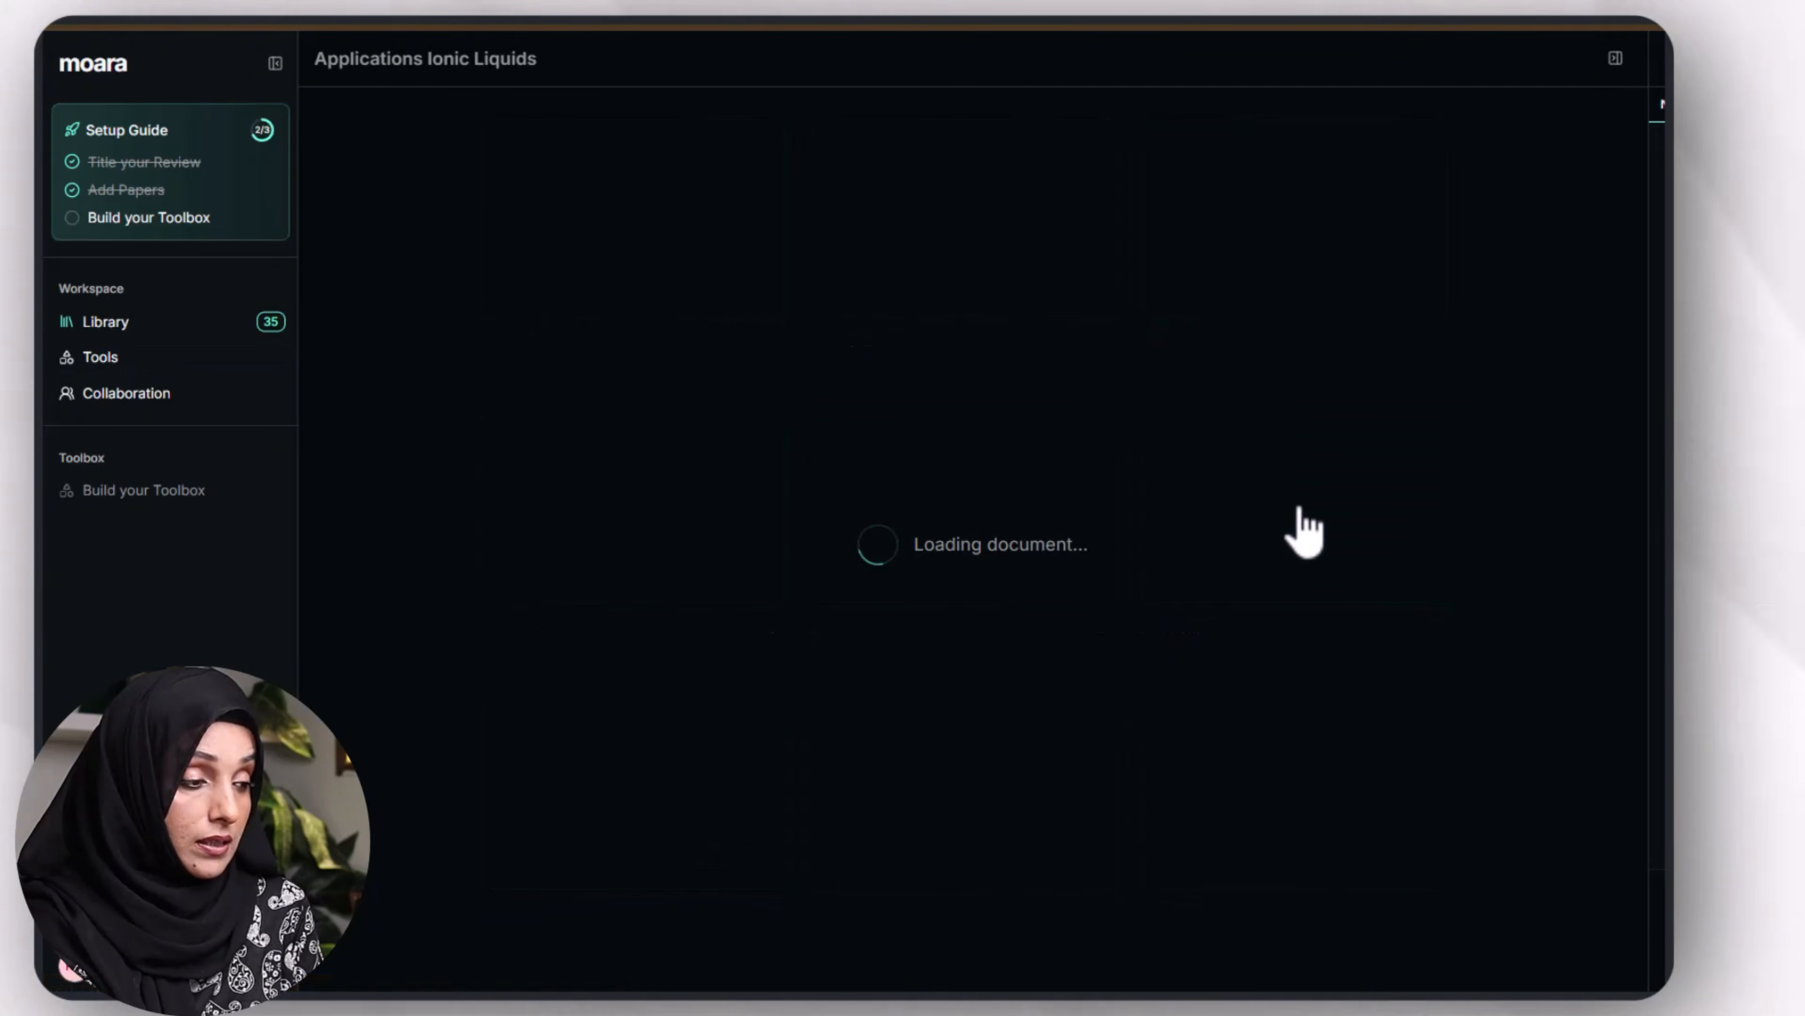
Step: Start the writing draft with the words "ionic liquid are"
type("ionic liquida are")
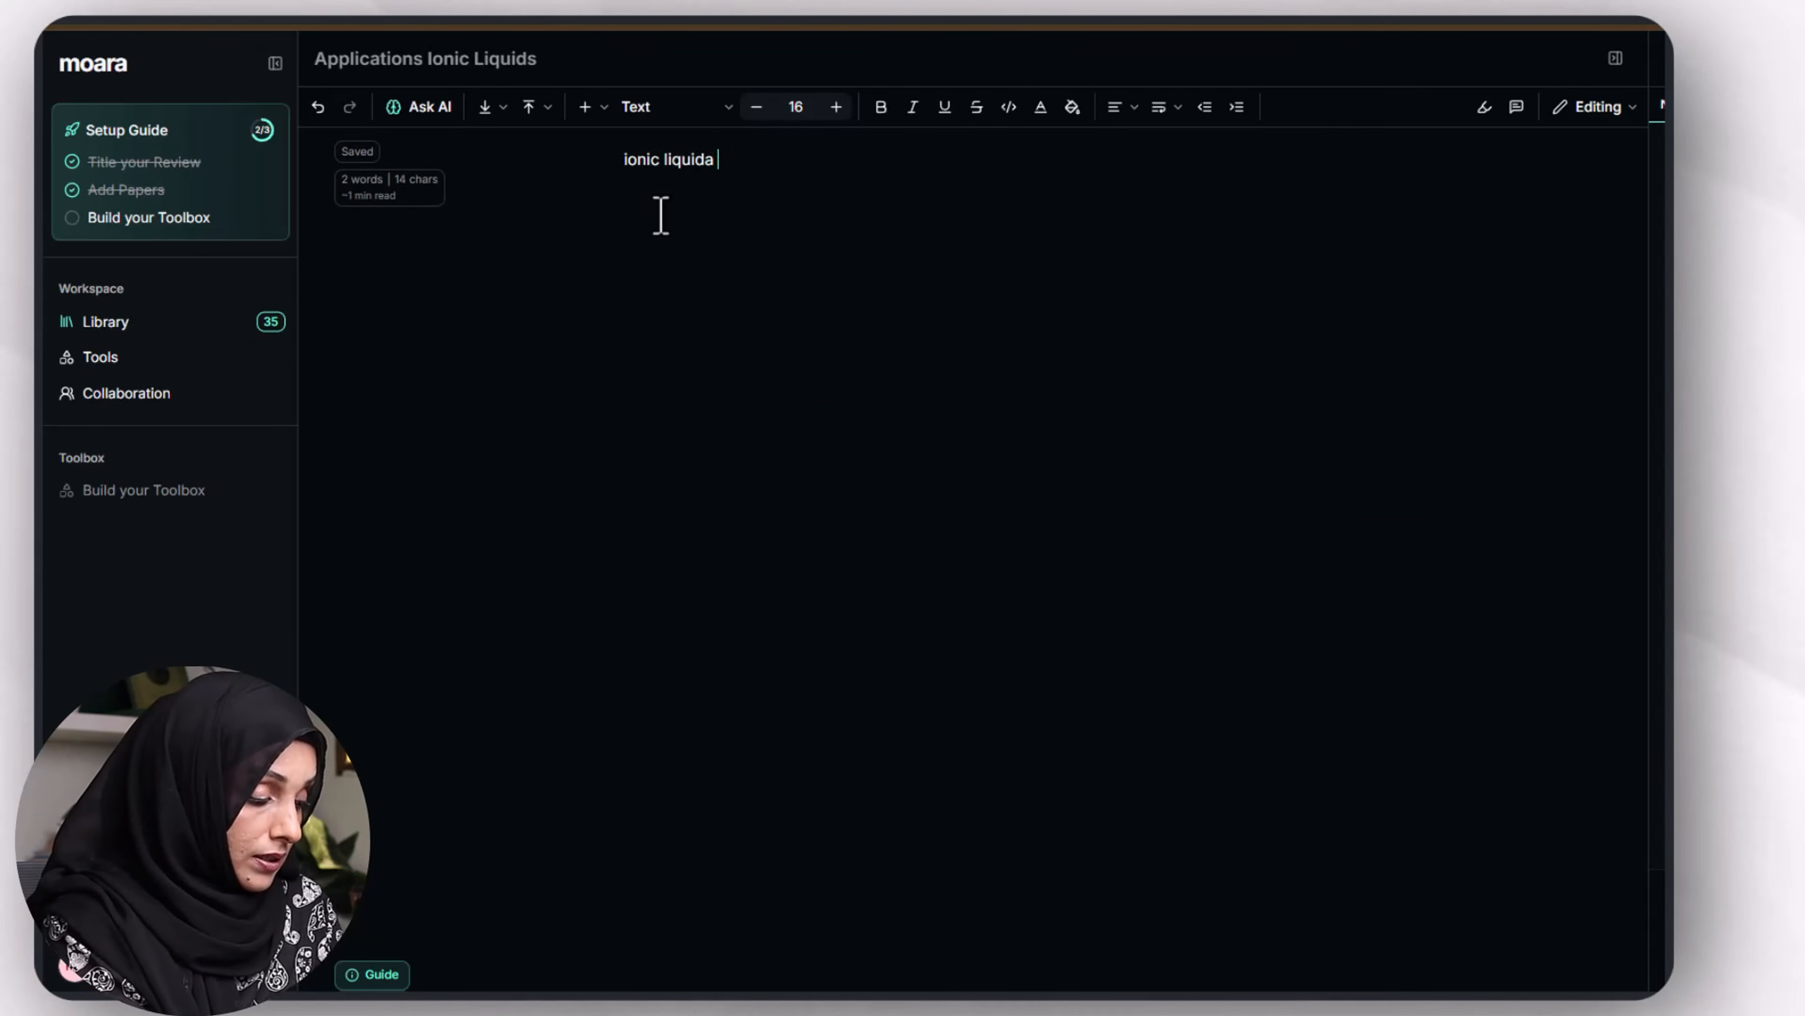
key("BackSpace")
key("BackSpace")
key("BackSpace")
key("BackSpace")
key("BackSpace")
key("BackSpace")
type("are")
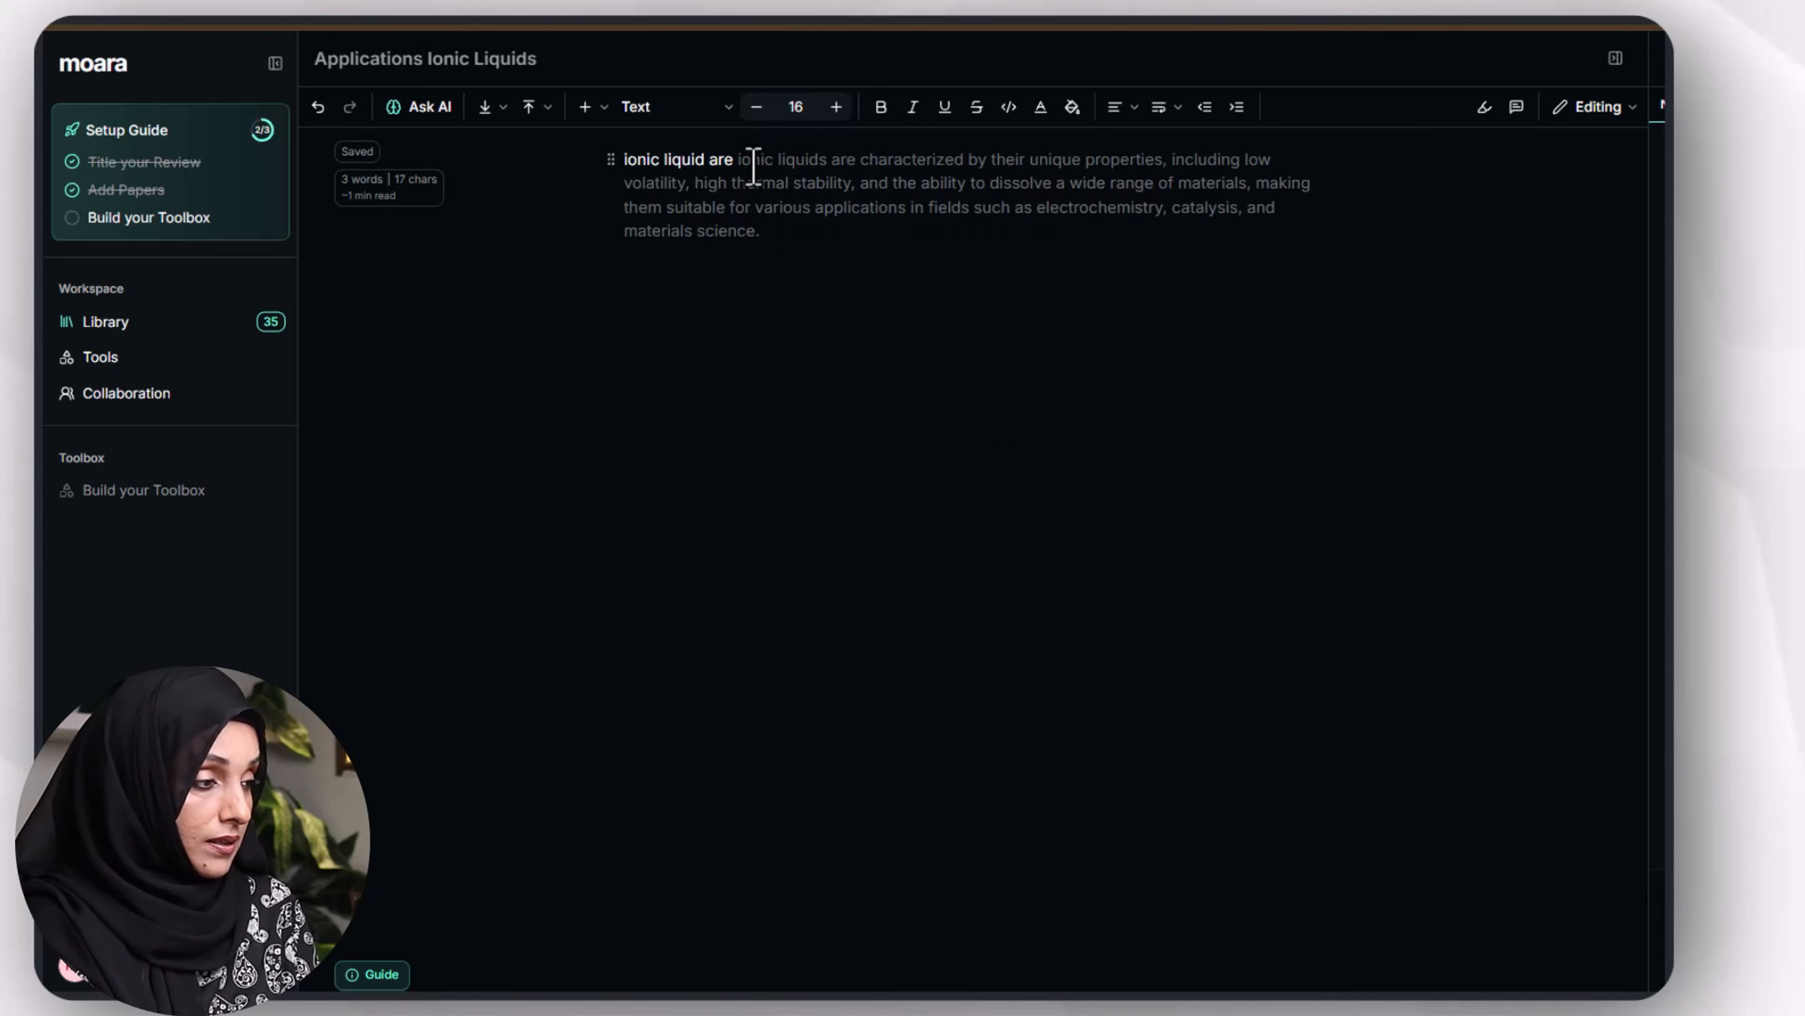
Step: Accept five successive AI autocomplete suggestions to extend the paragraph, and insert the missing space before "In addition"
key("Tab")
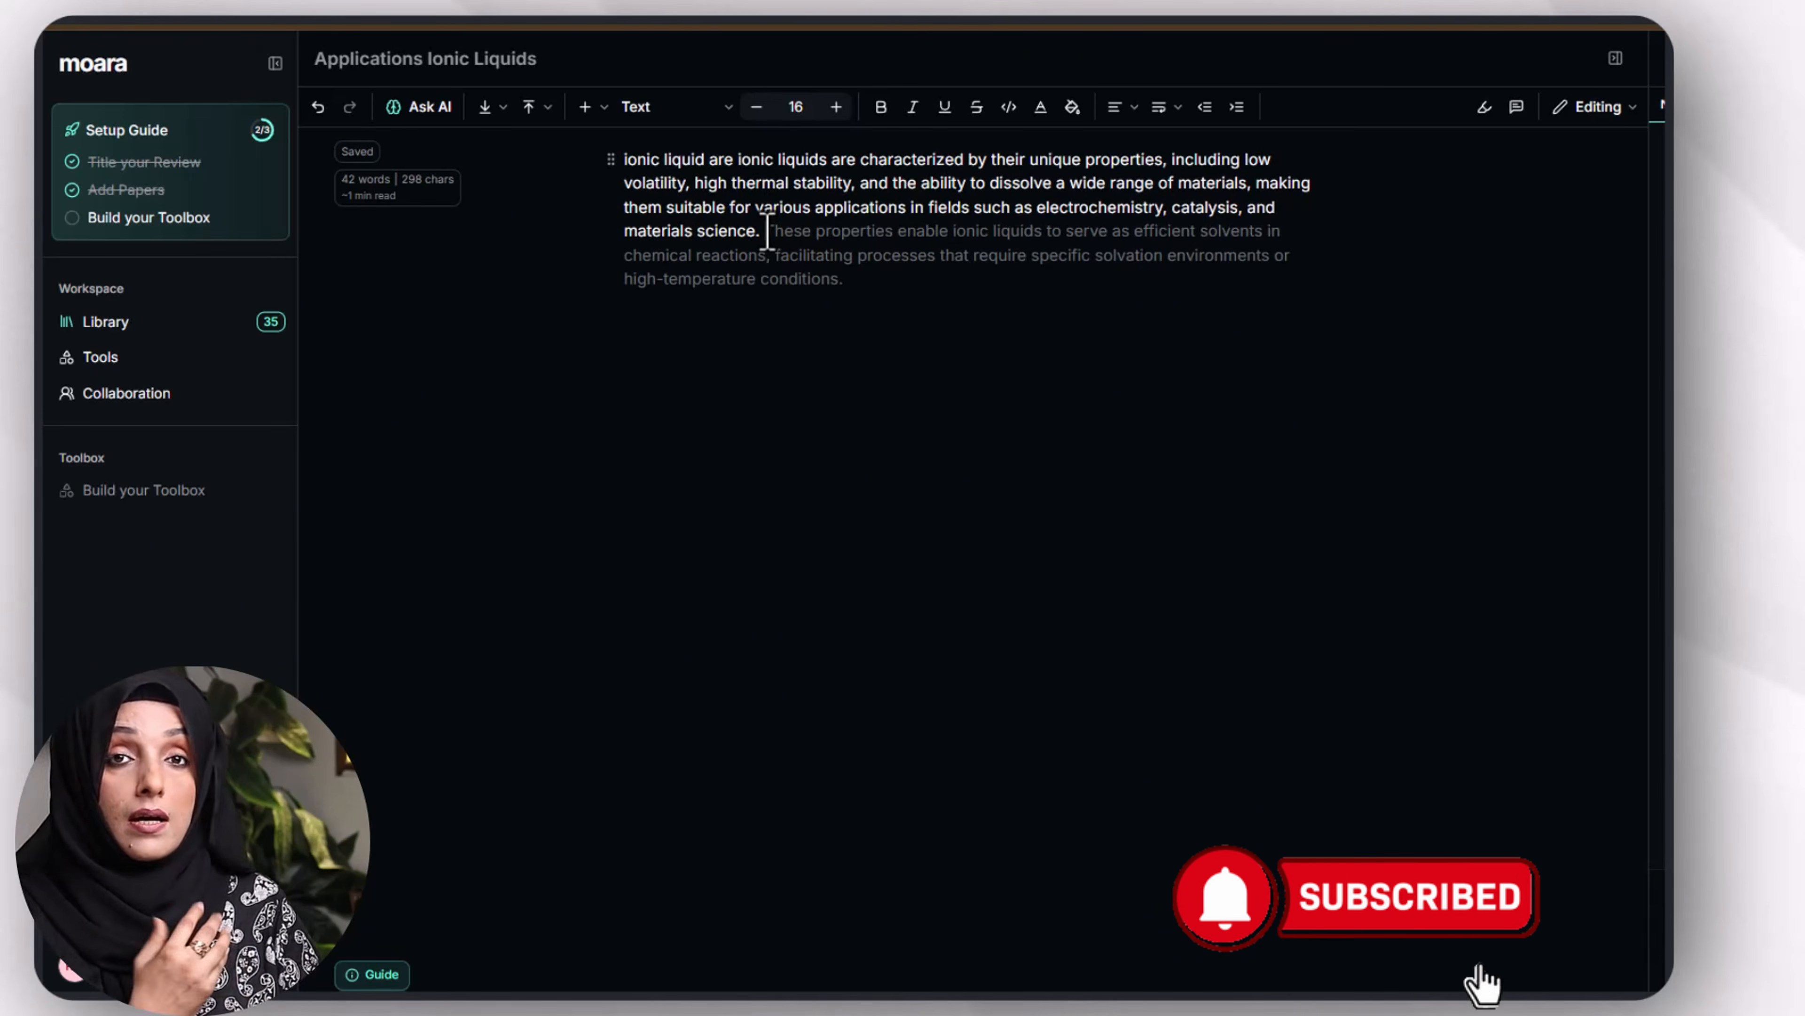
key("Tab")
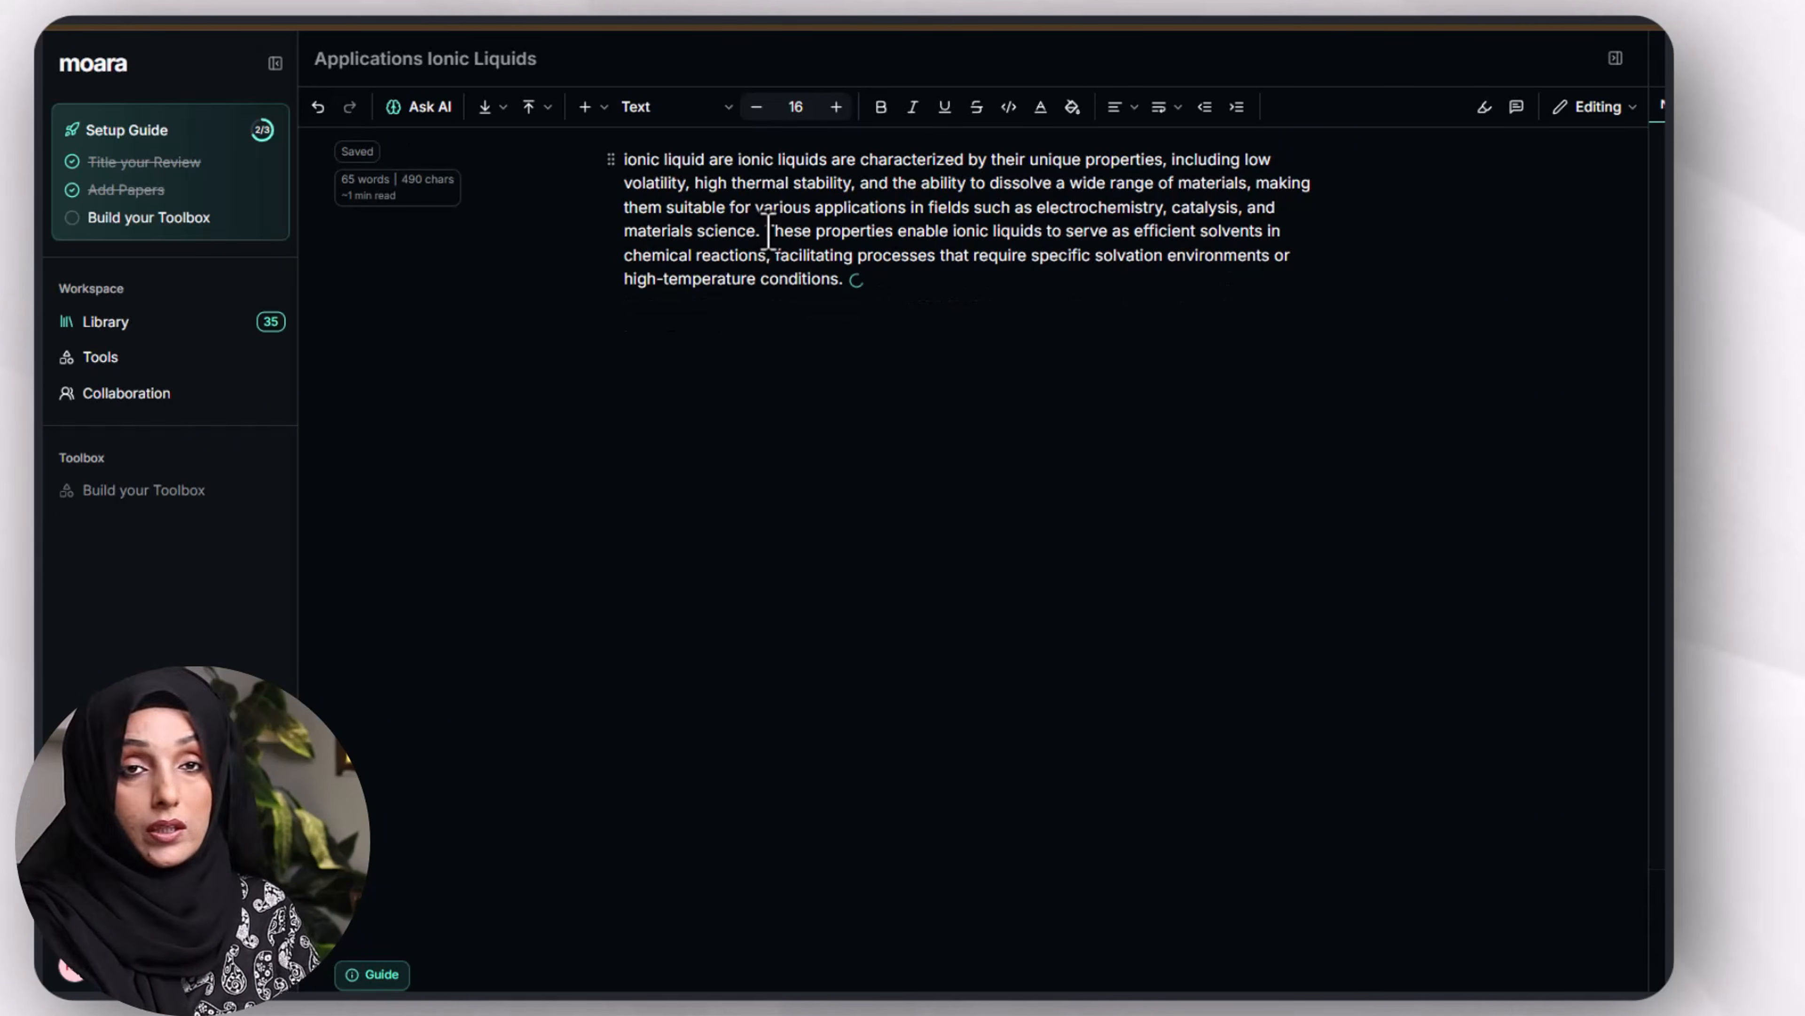
key("Tab")
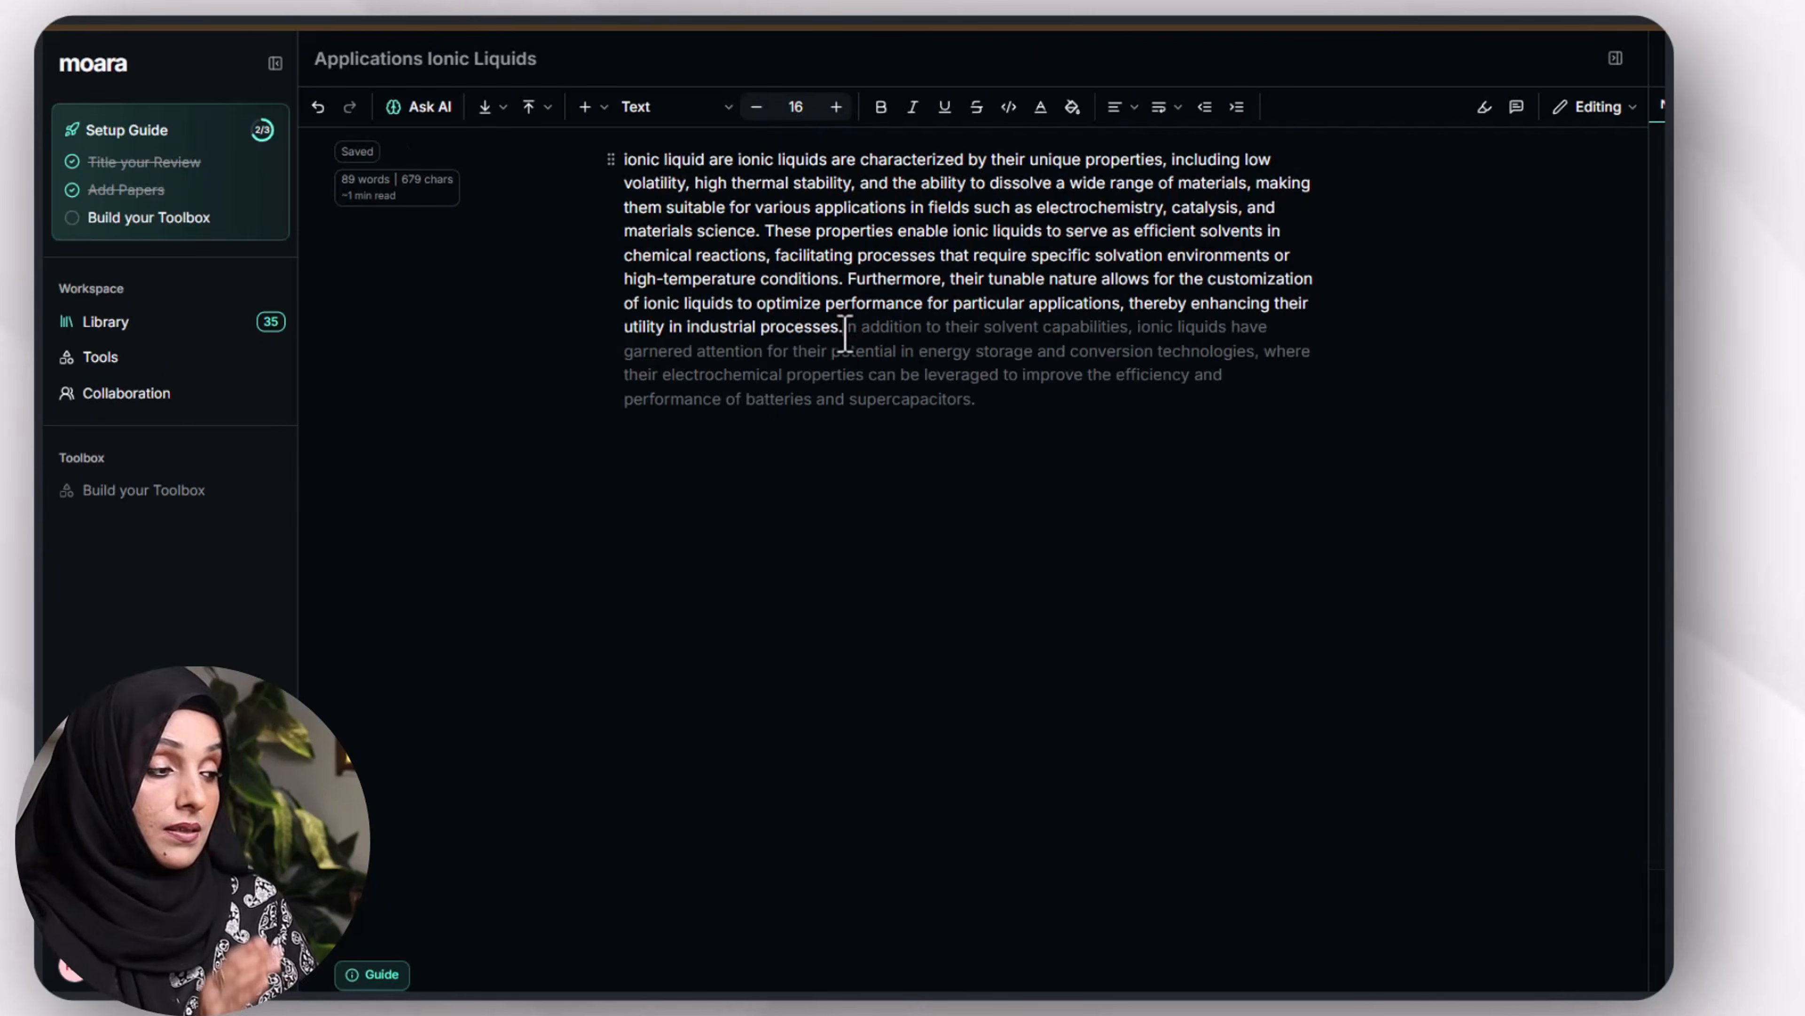
key("Tab")
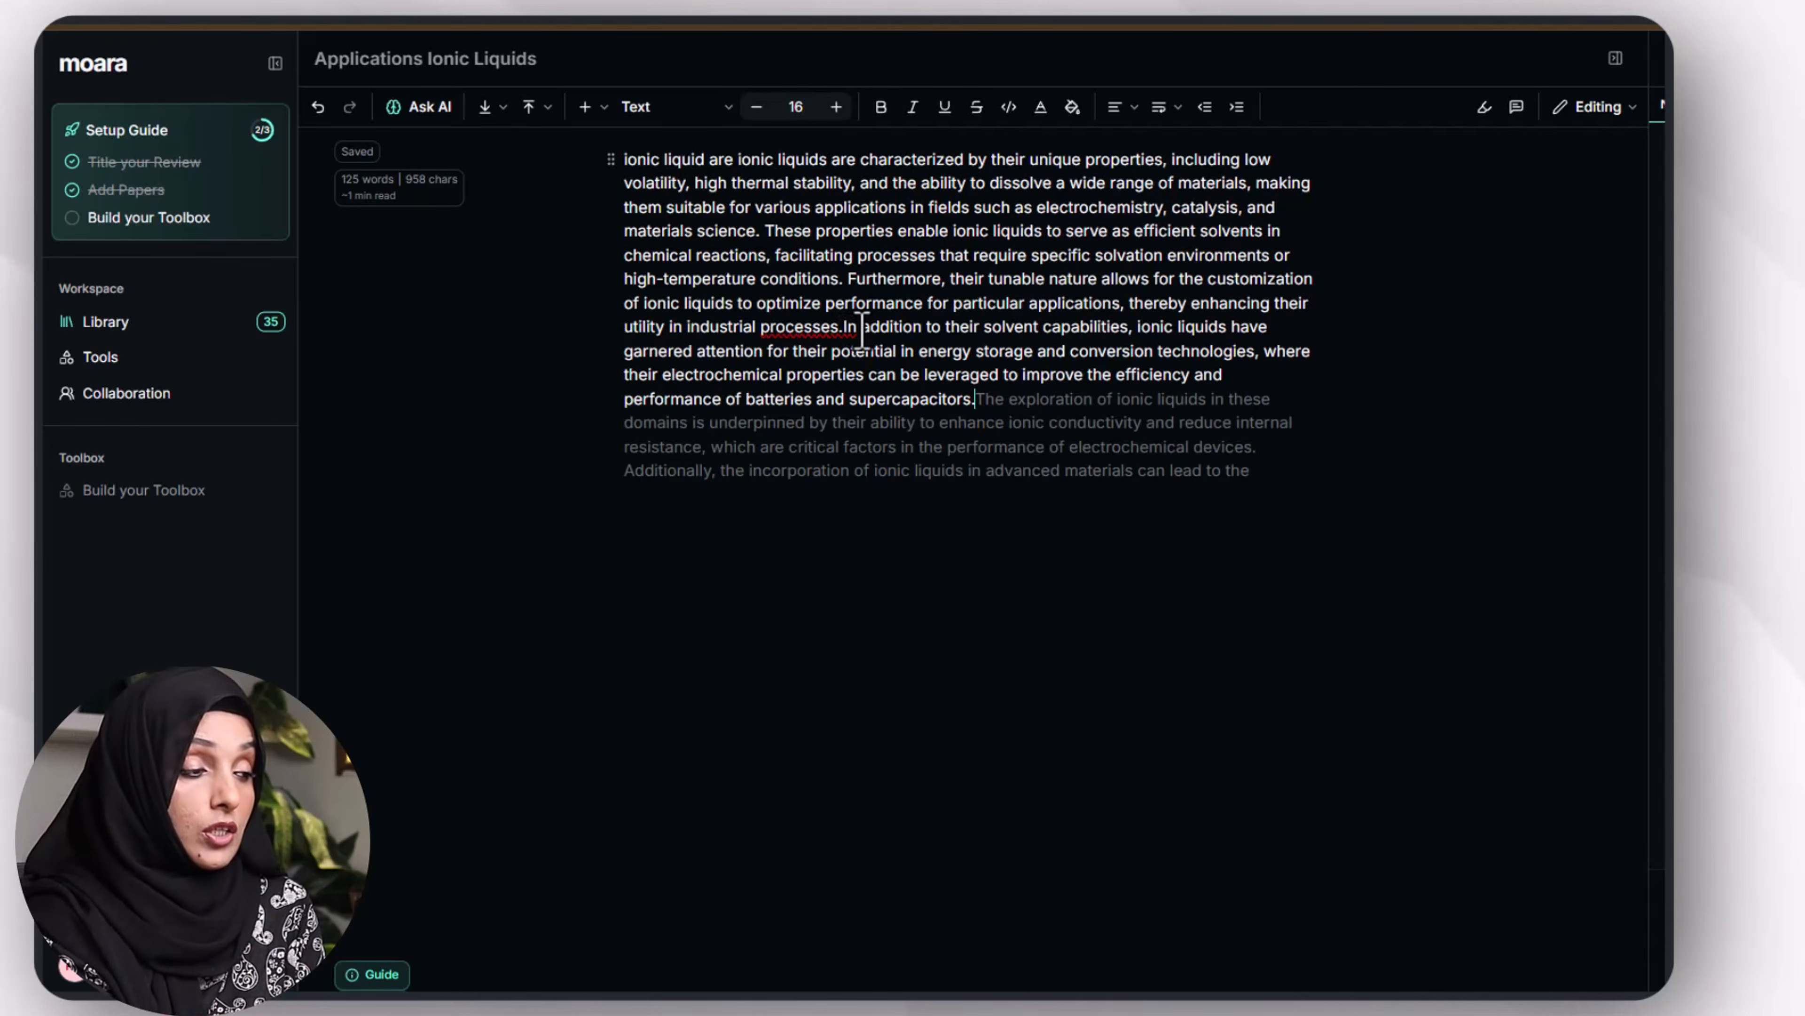
key("Tab")
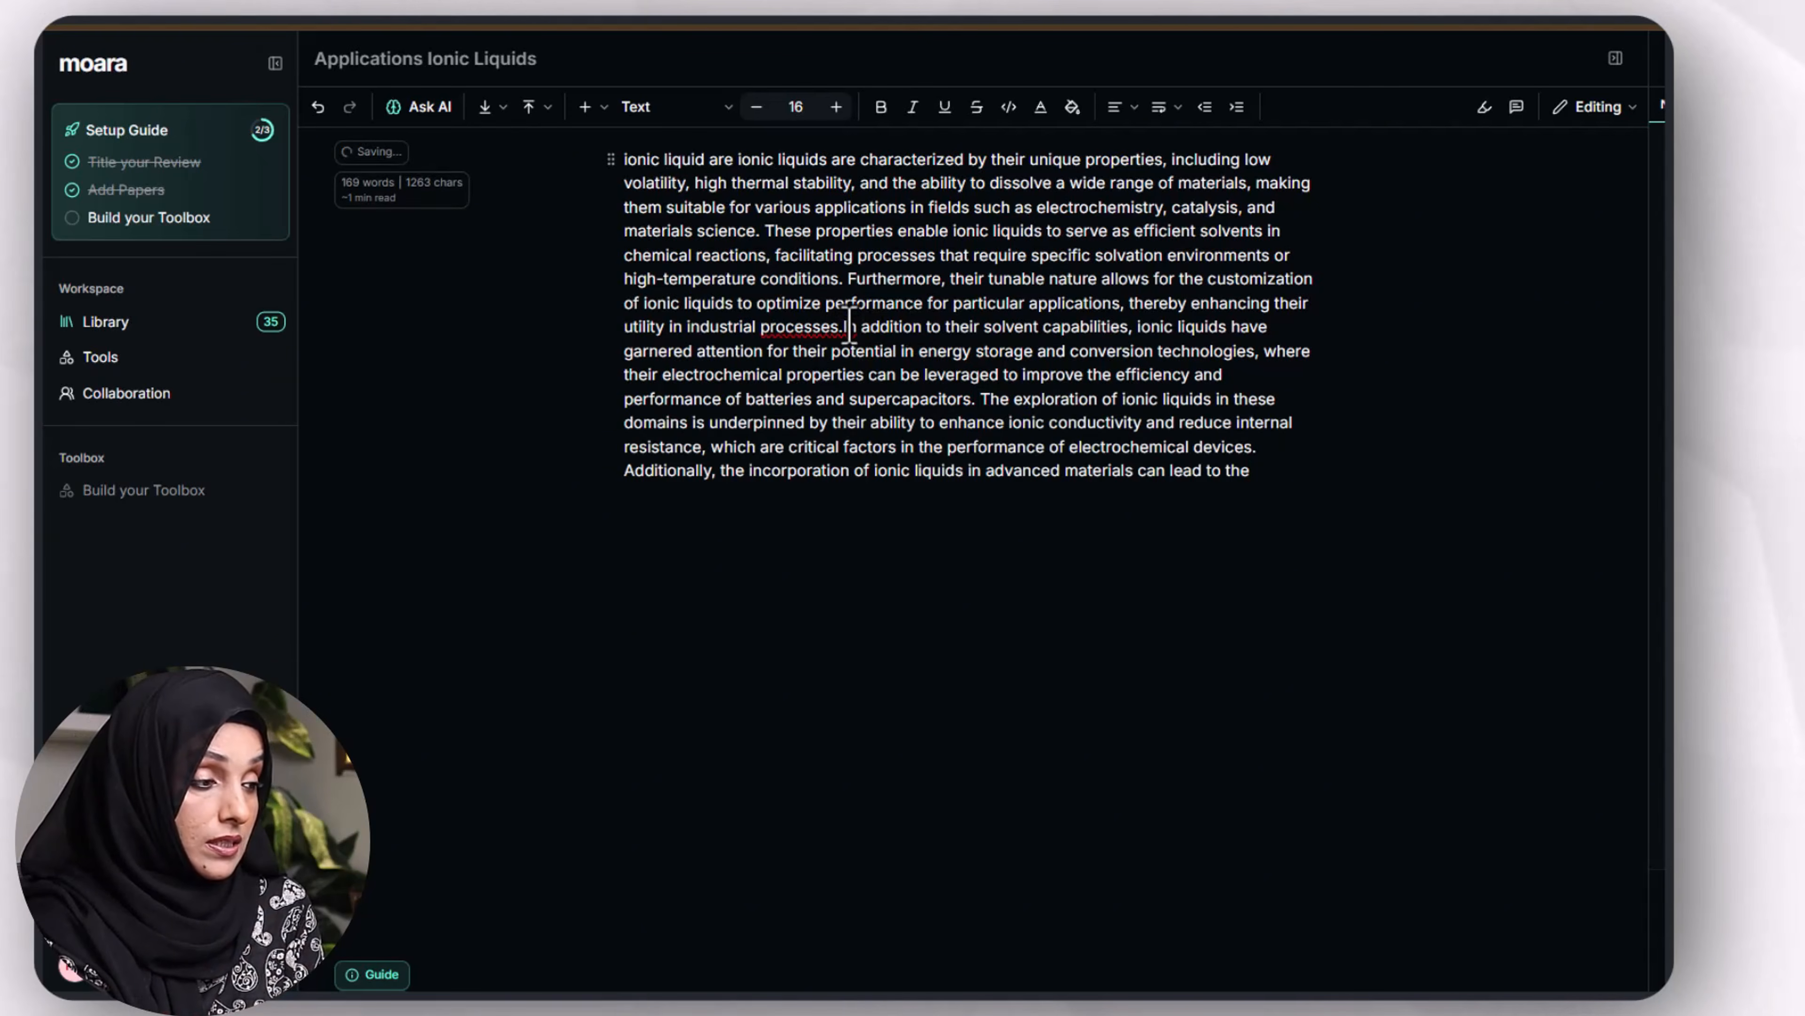
type(".")
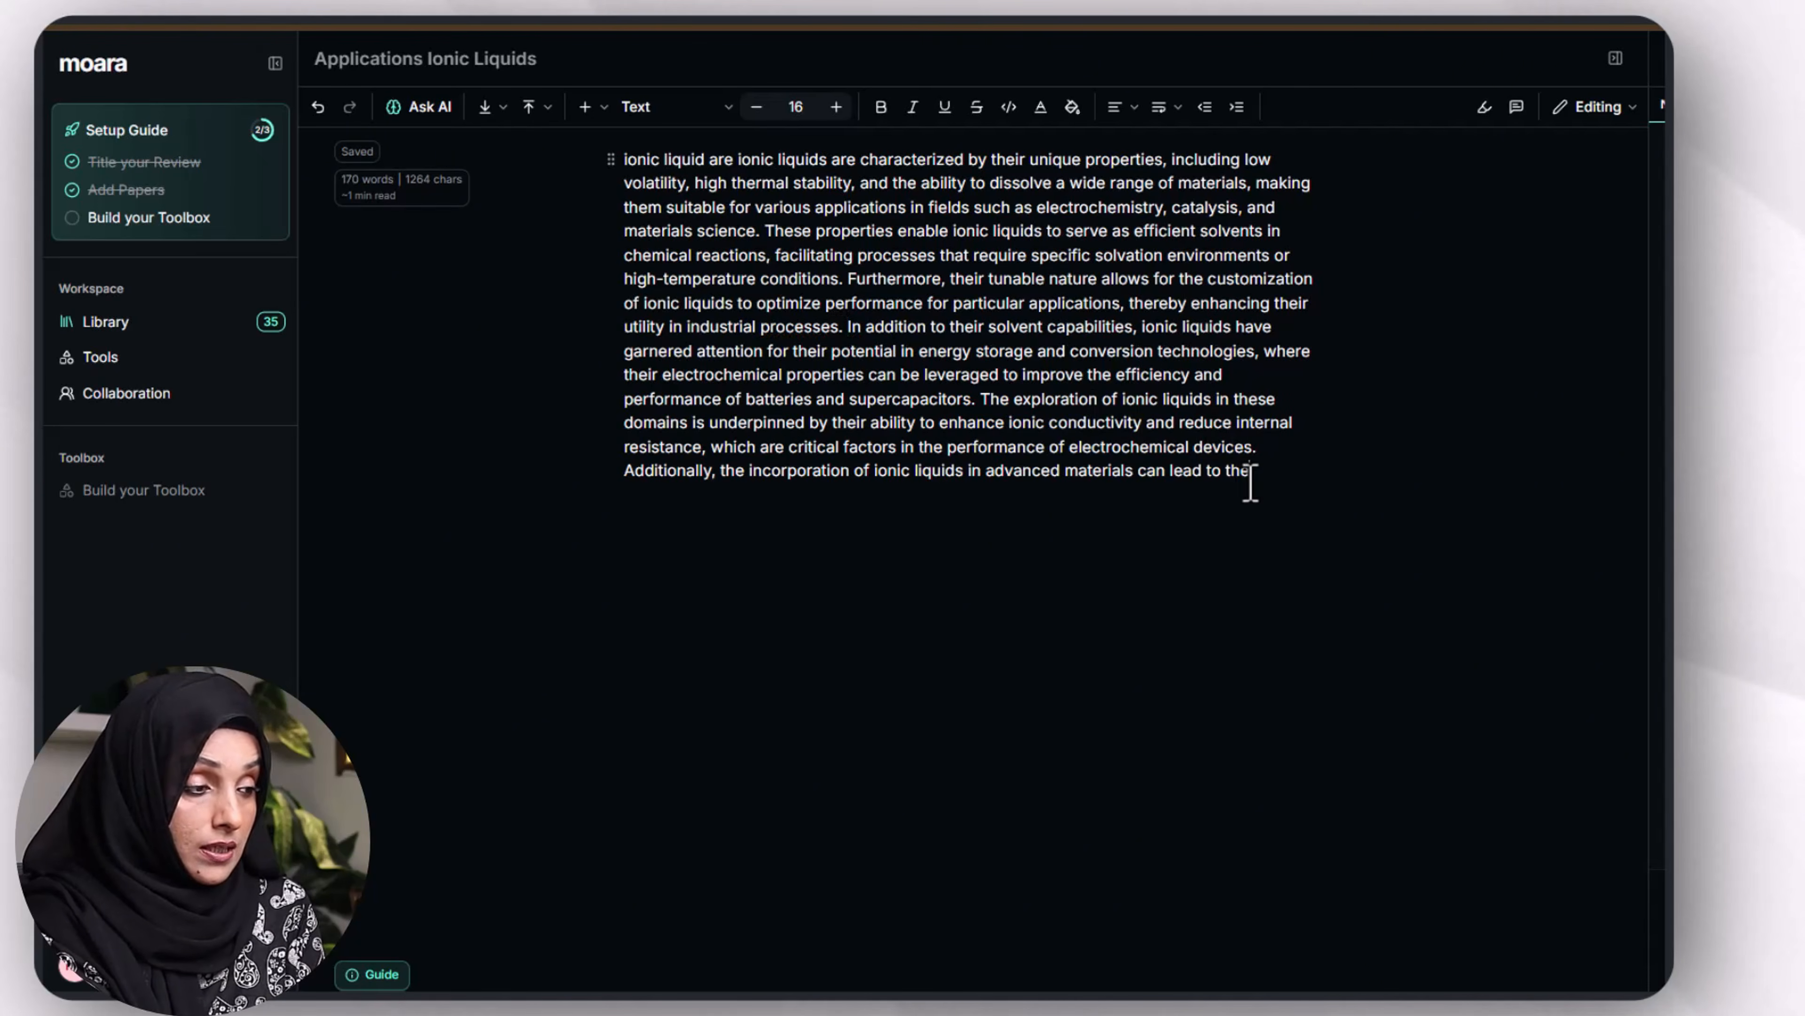
Step: Insert an APA citation of "Industrial applications of ionic liquids" for the sentence beginning "In addition to their solvent capabilities"
left_click_drag(974, 401, 845, 328)
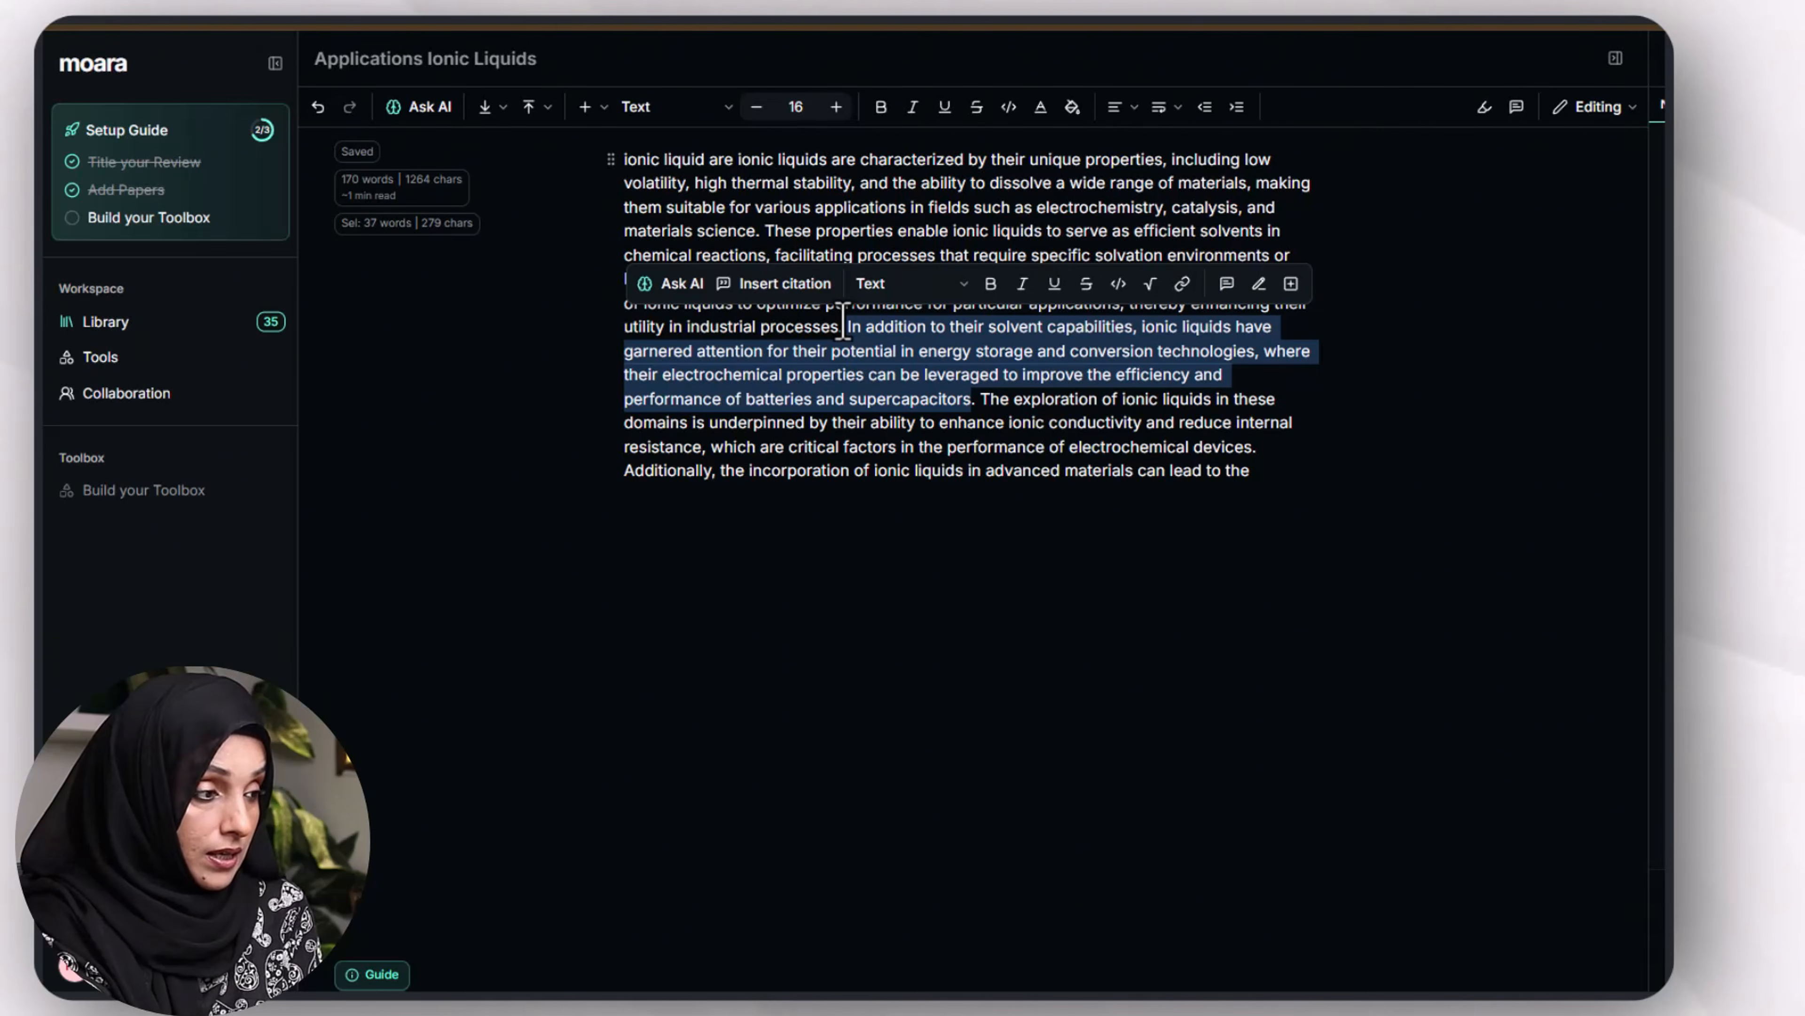
left_click(783, 285)
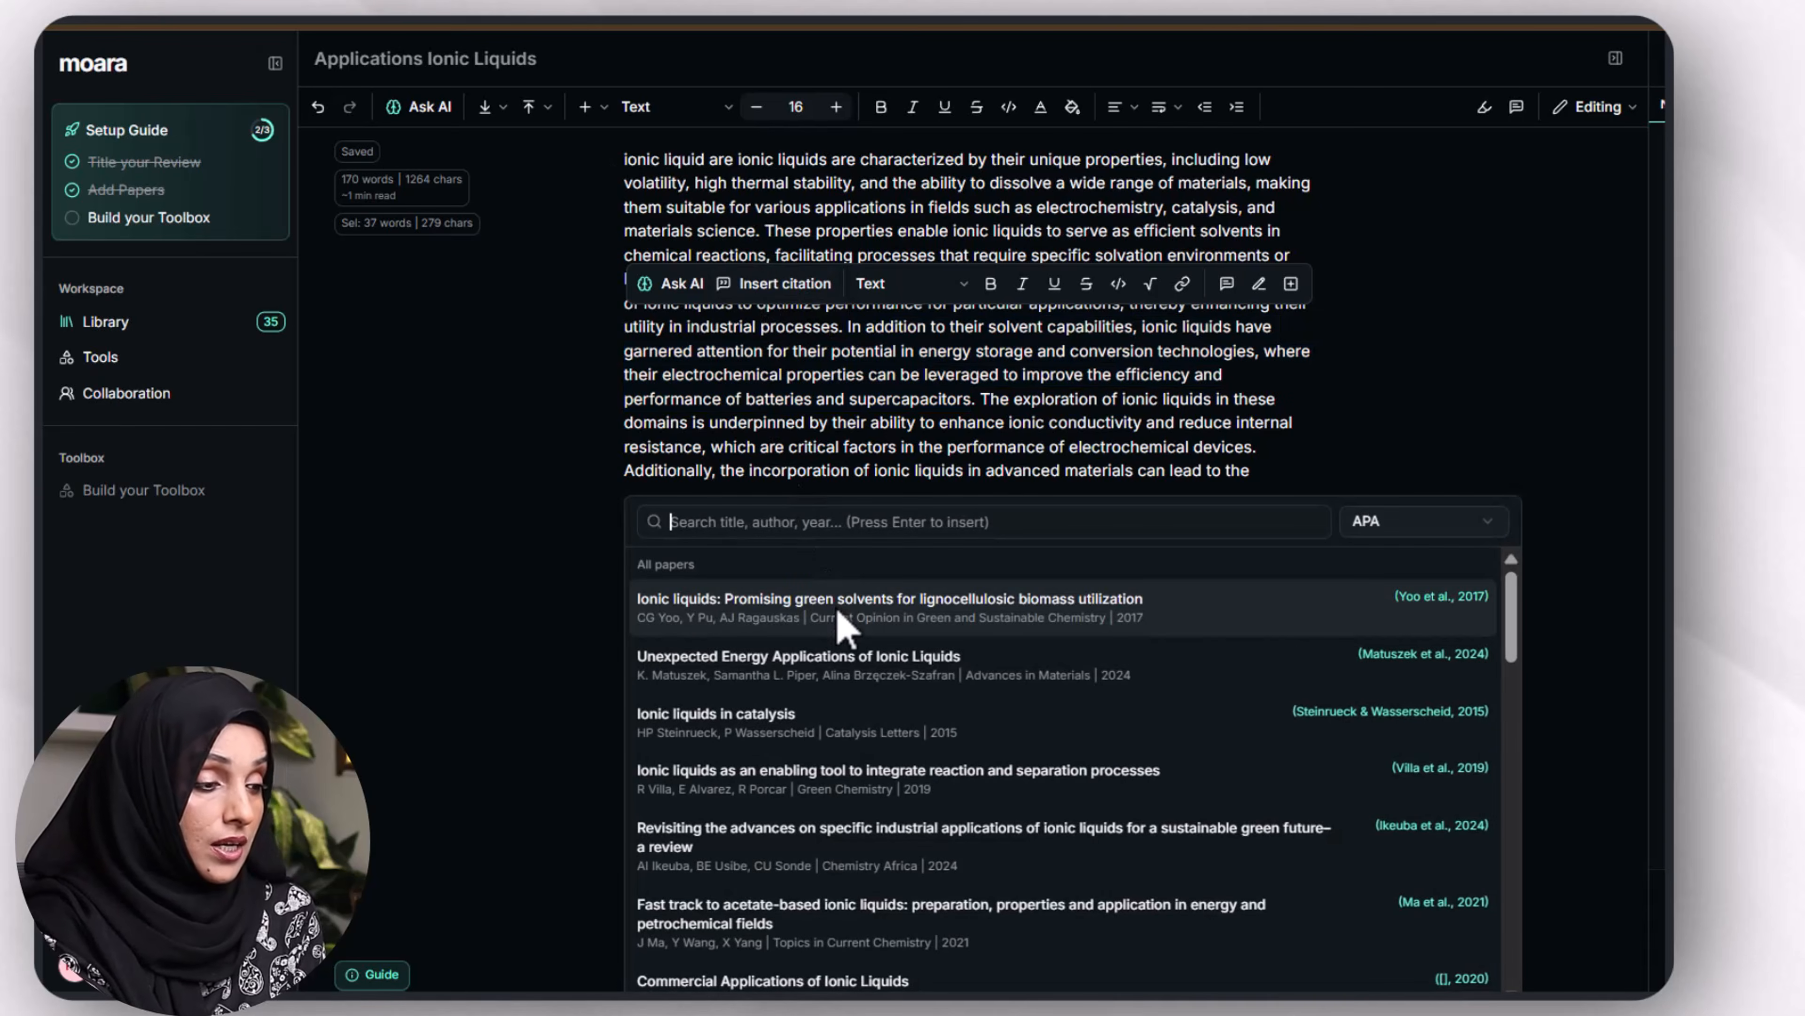
scroll(828, 626, "down", 6)
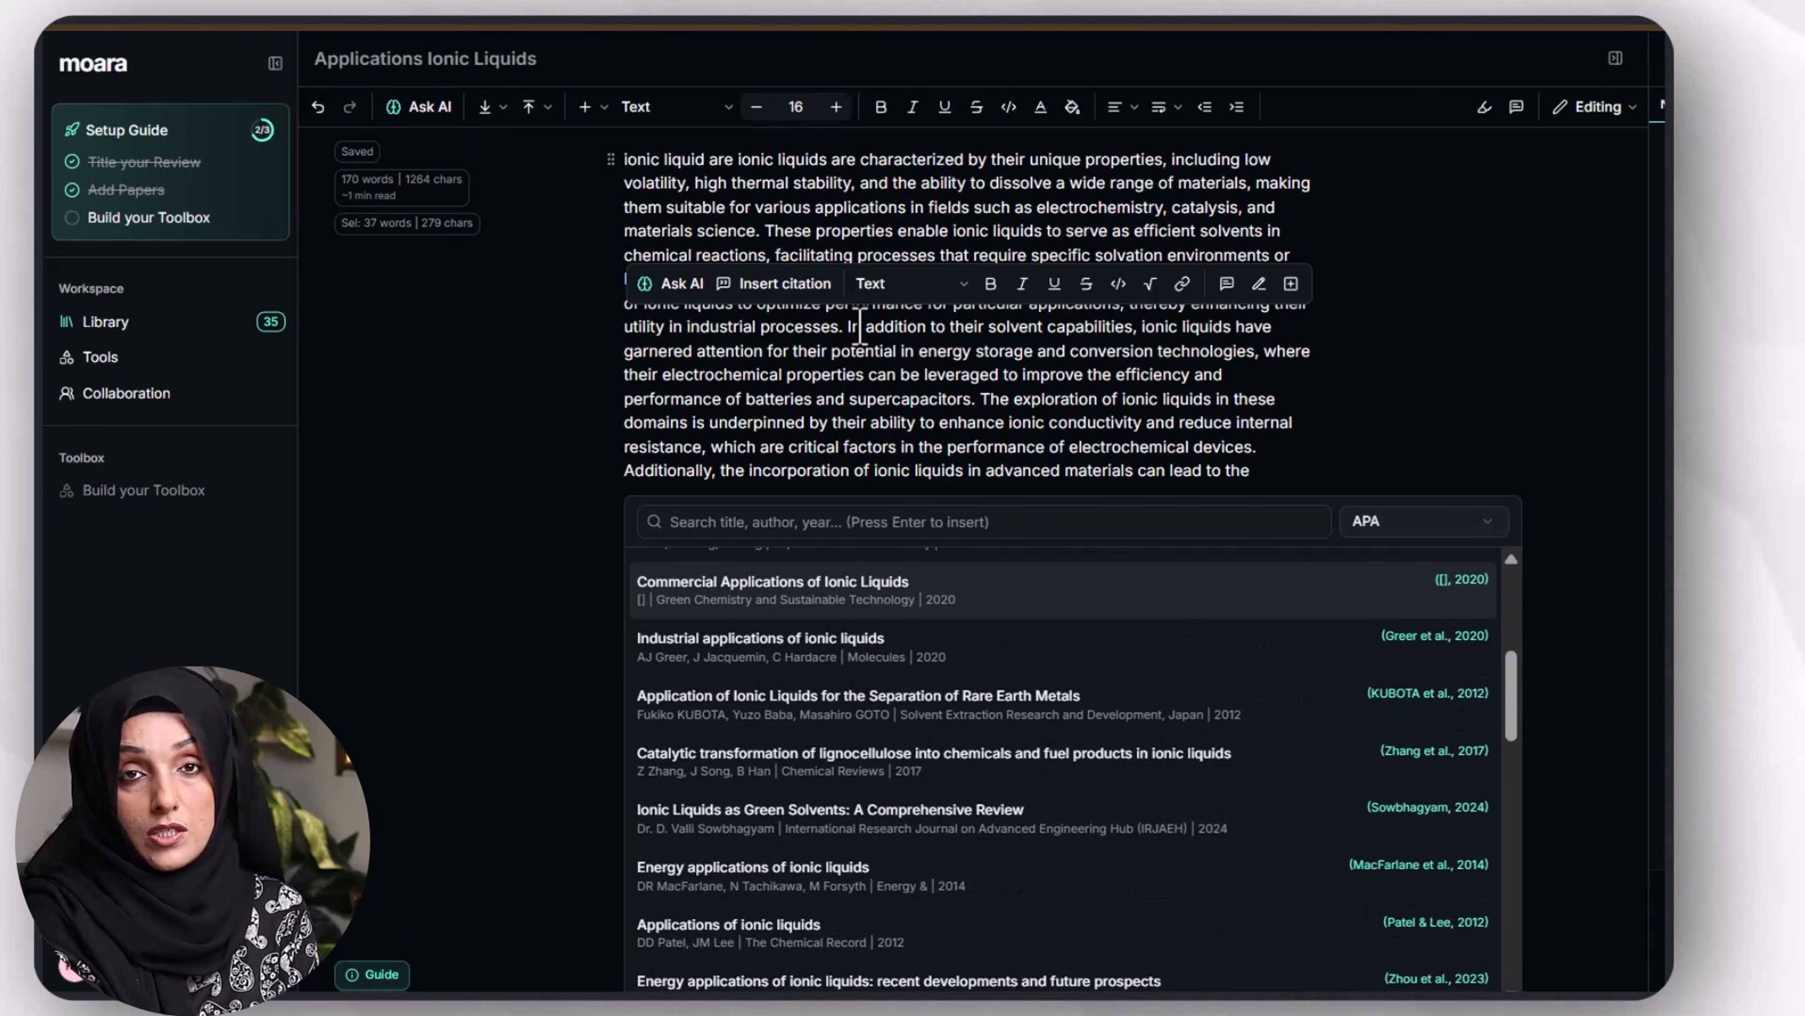
left_click(861, 653)
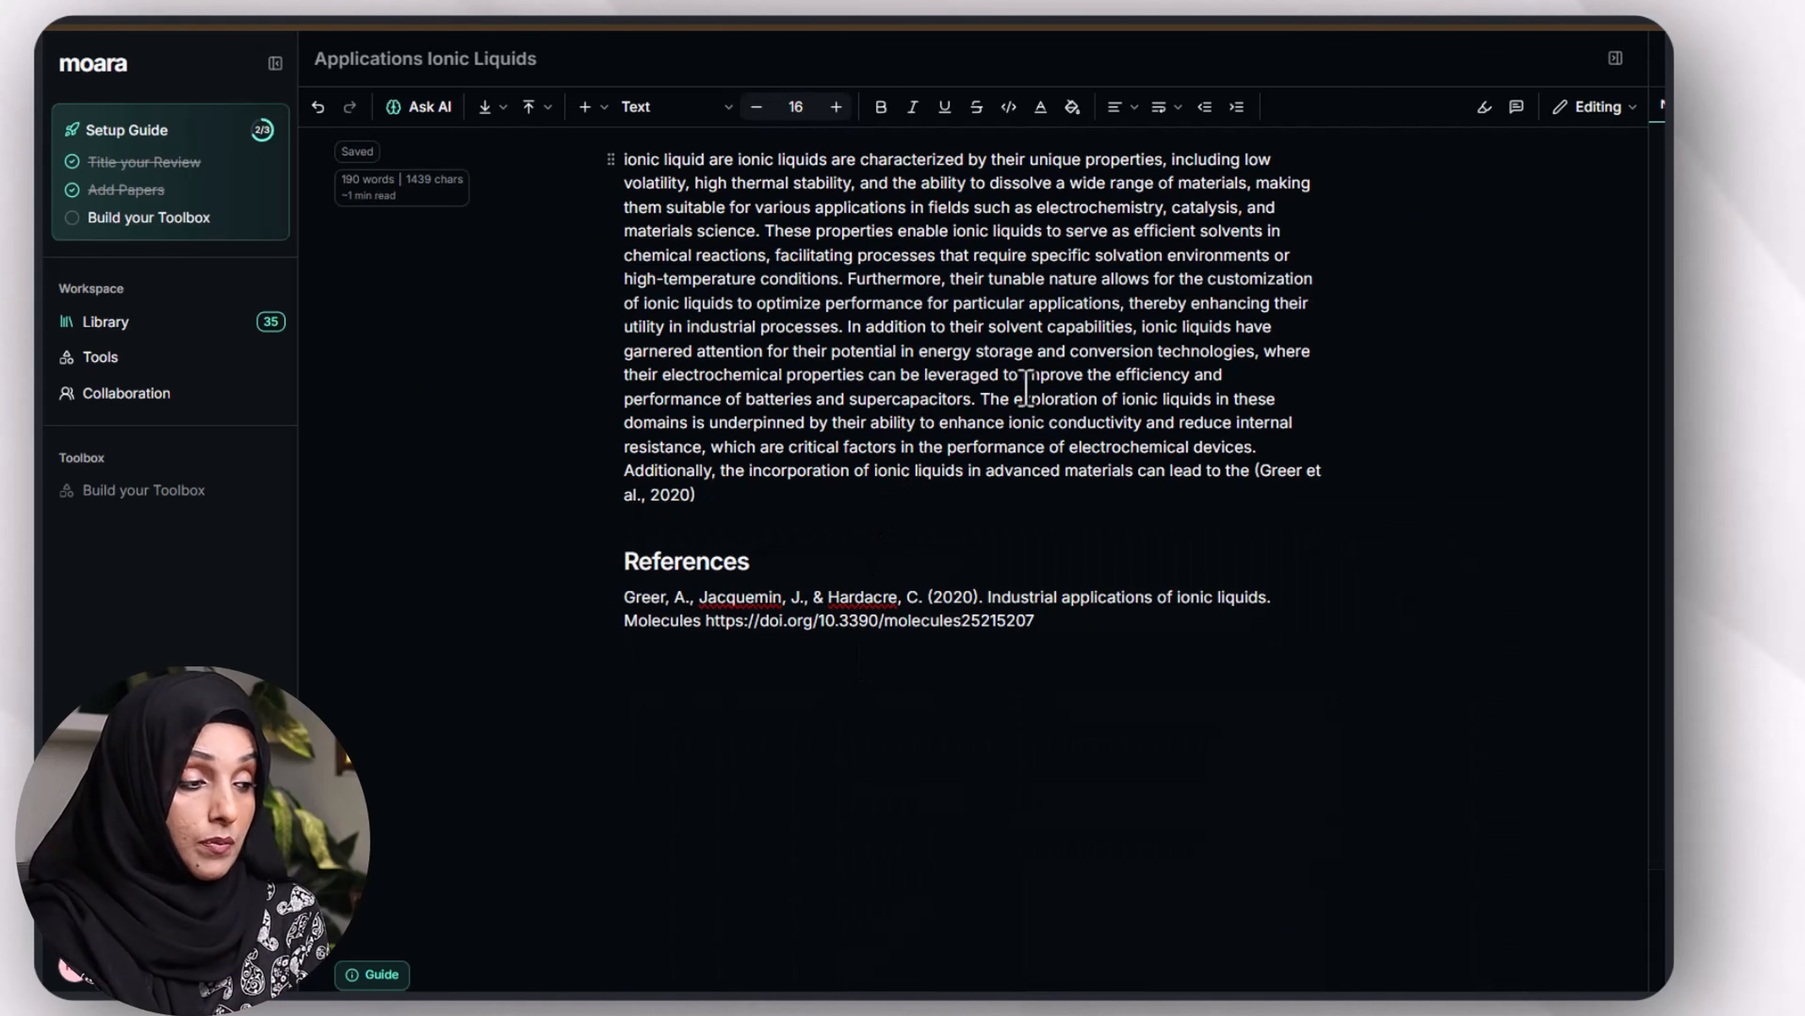
Step: Cite "Revisiting the advances on specific industrial applications of ionic liquids" for the opening sentence, and accept the suggested text on innovative composites
left_click_drag(980, 398, 1011, 472)
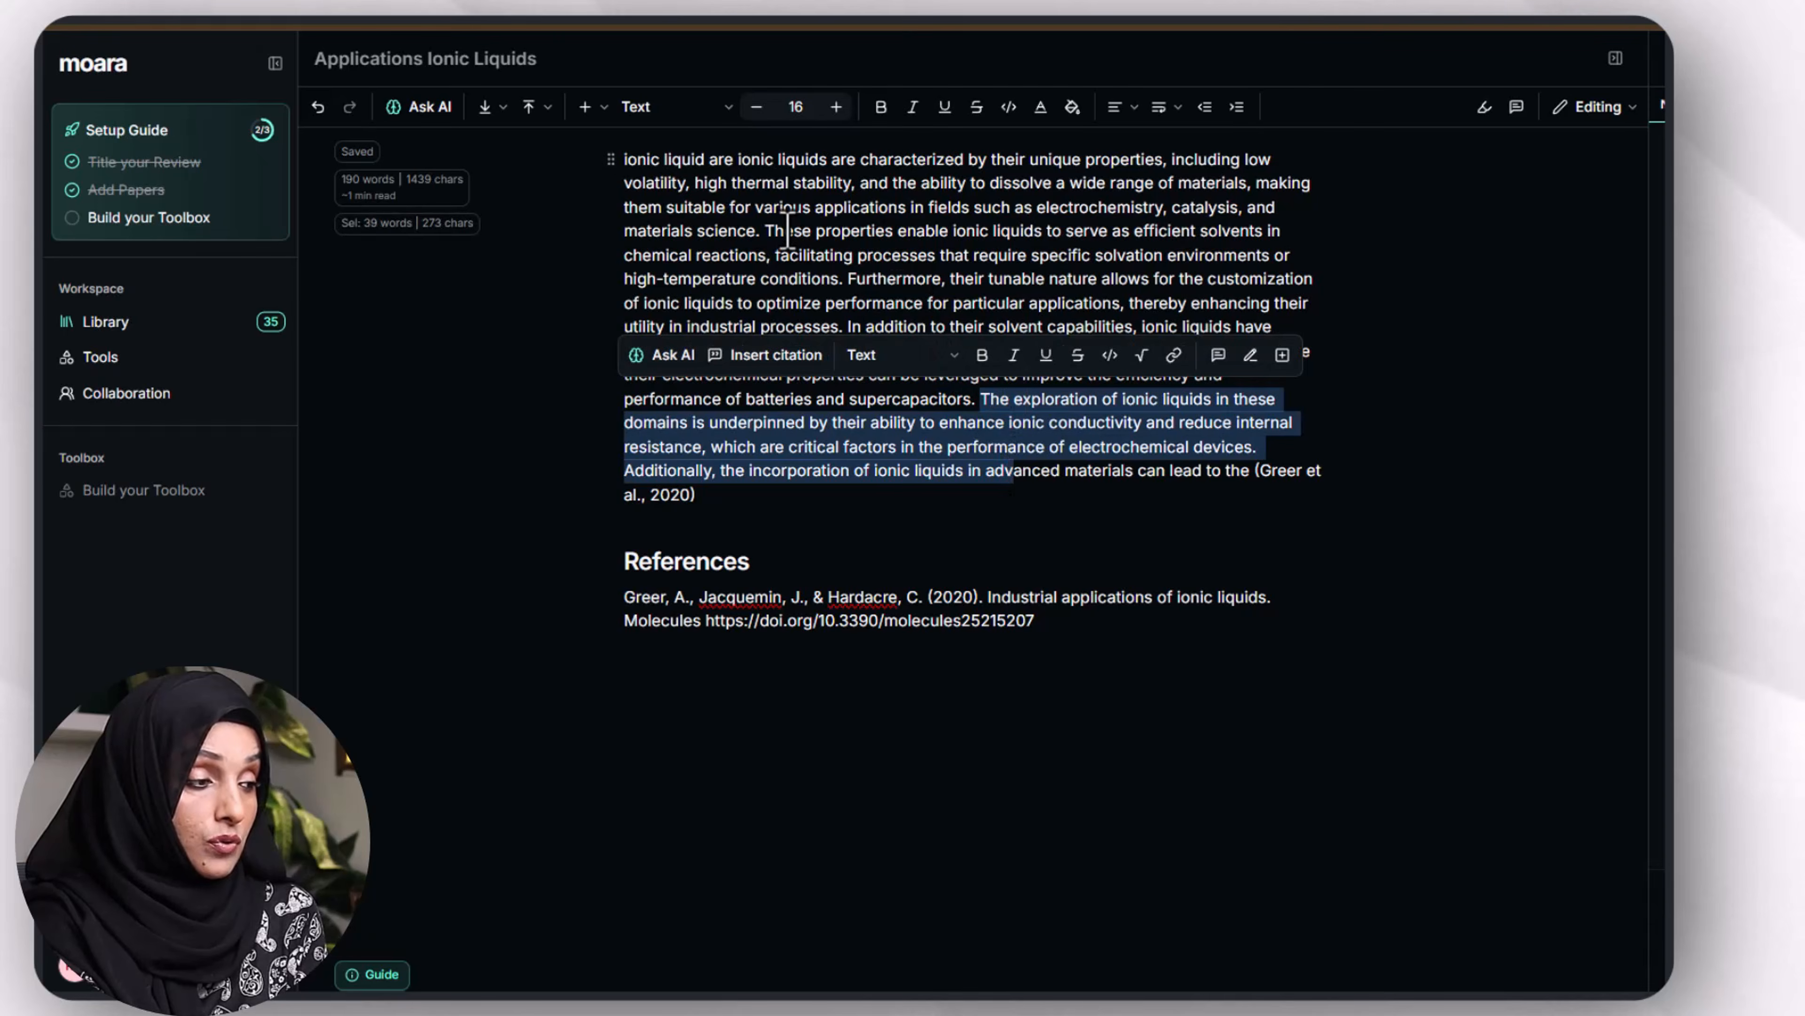
left_click_drag(758, 234, 618, 158)
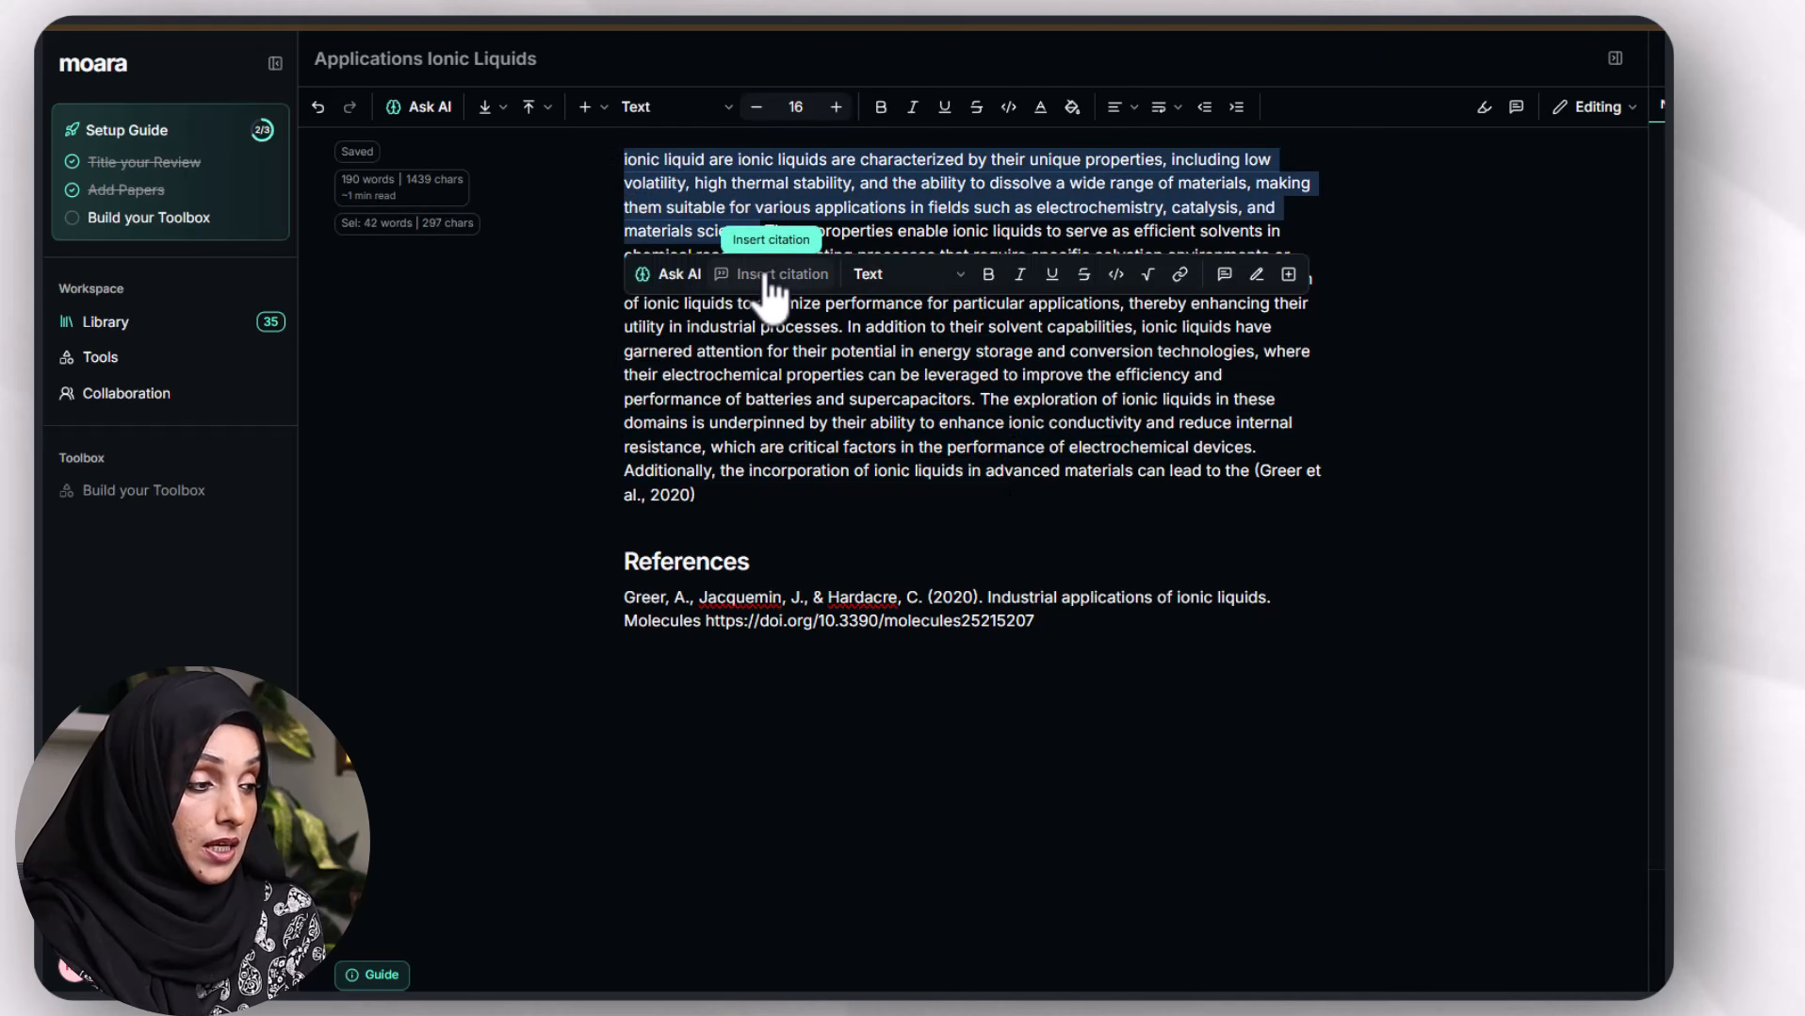
left_click(778, 273)
left_click(866, 876)
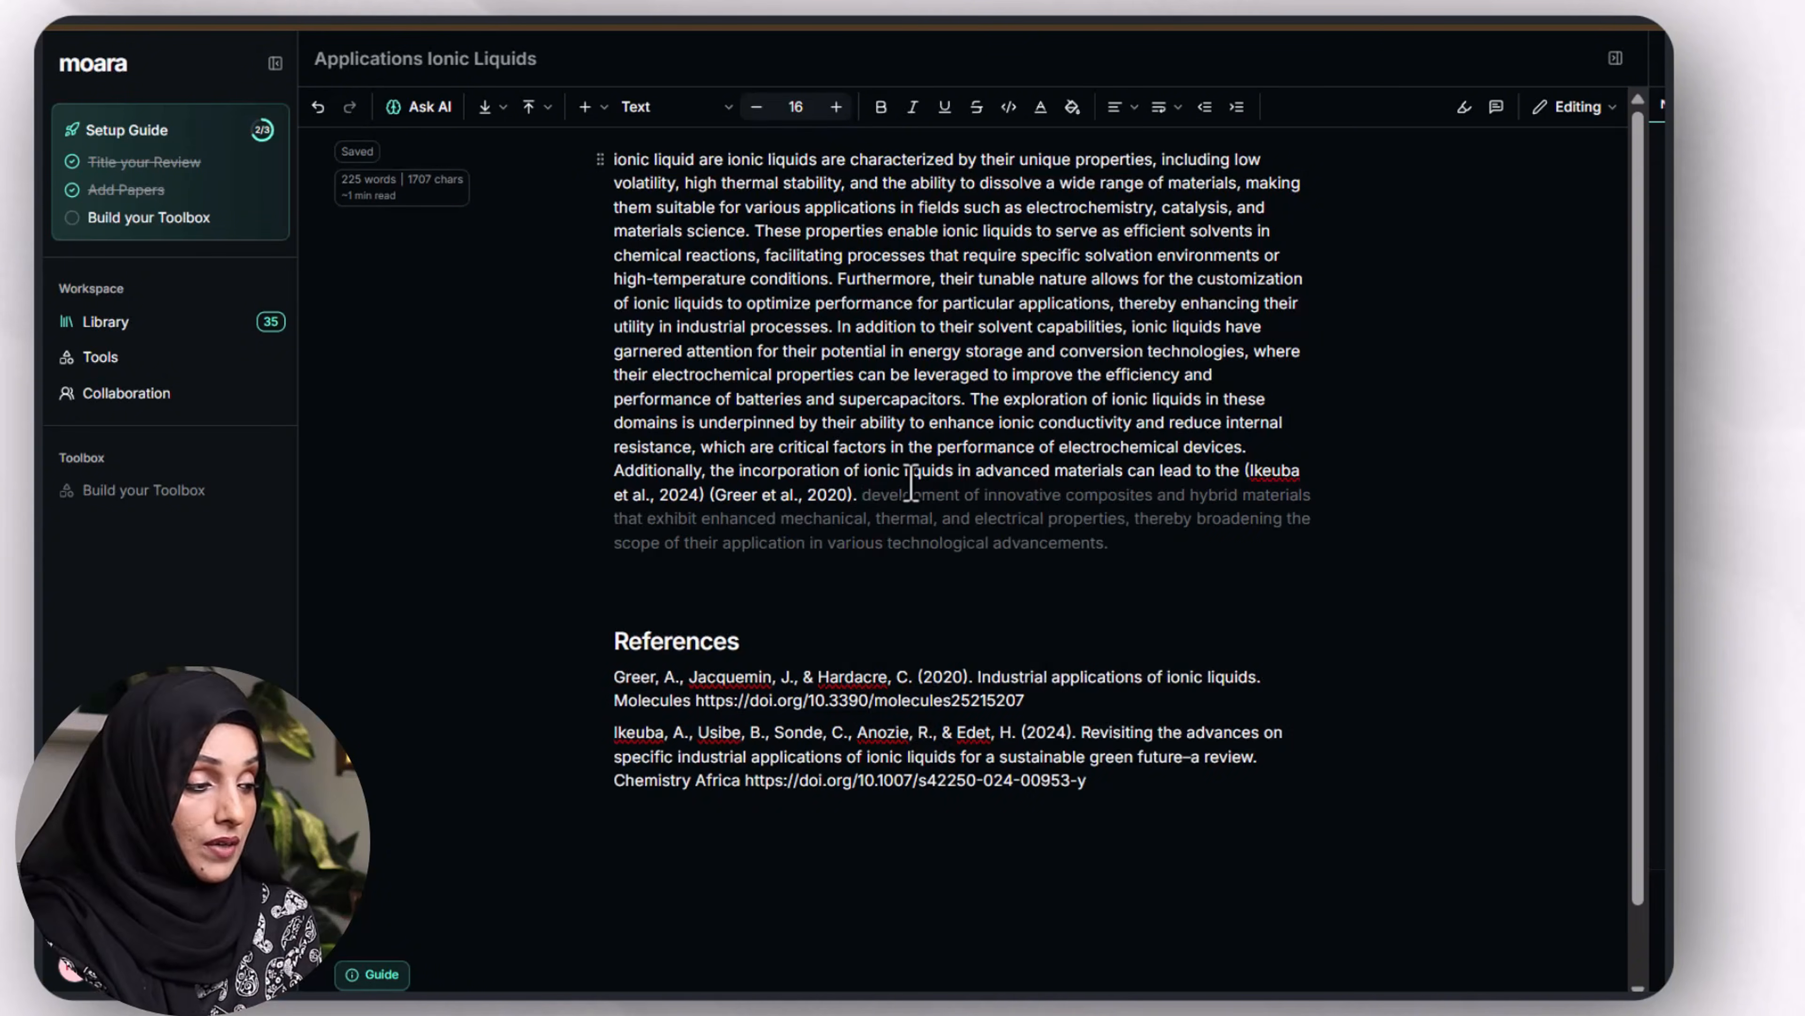
key("Tab")
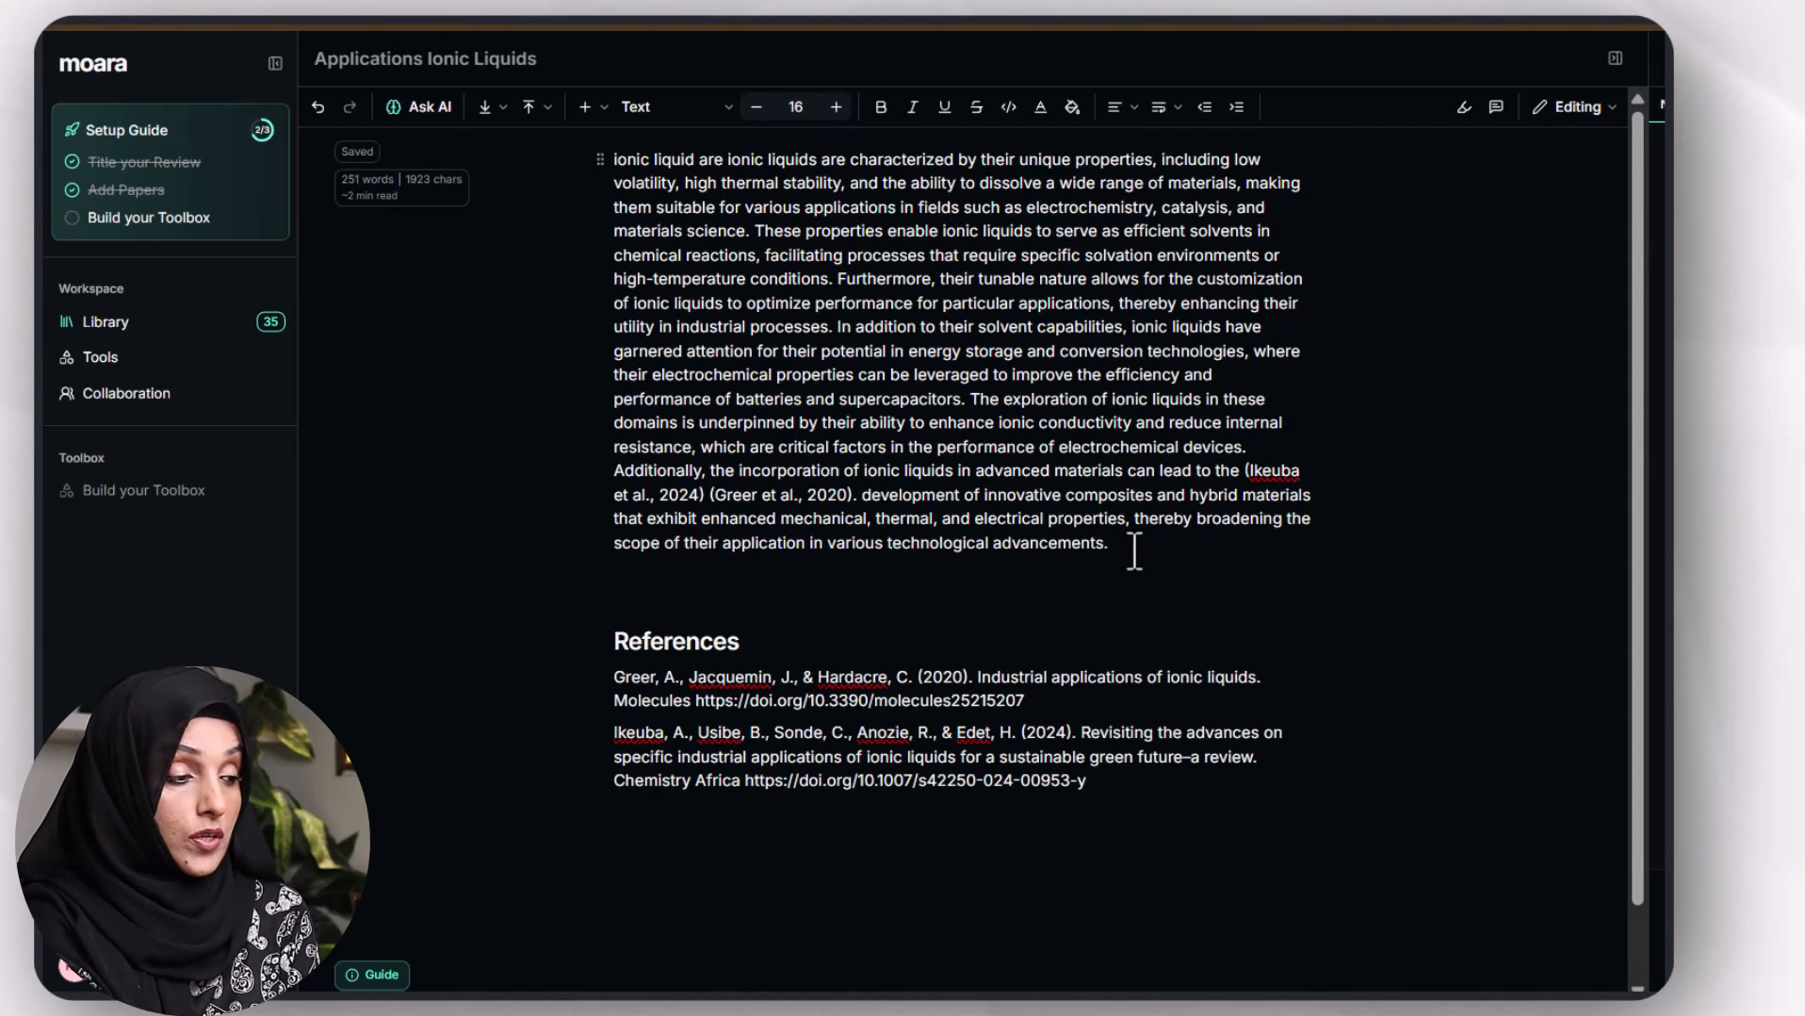
Step: Apply the AI "Improve writing" edit to the whole body text above the references and accept the rewrite
left_click_drag(1134, 551, 612, 158)
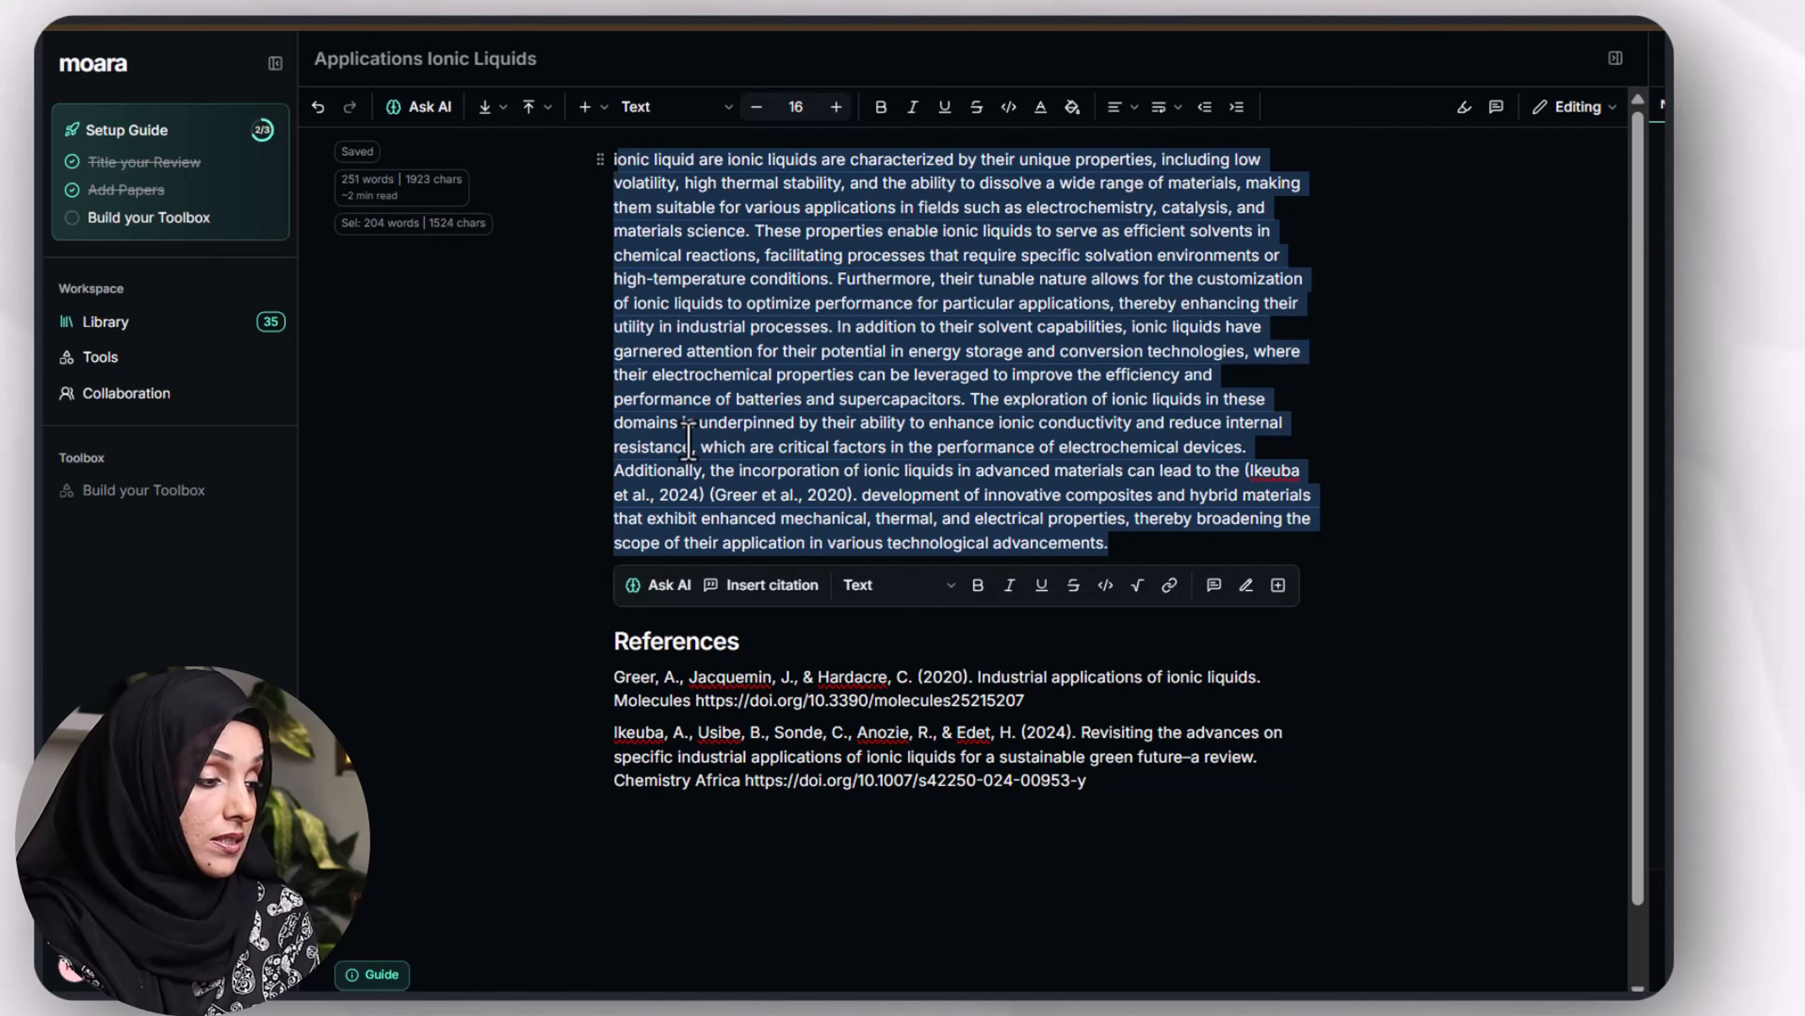
left_click(660, 585)
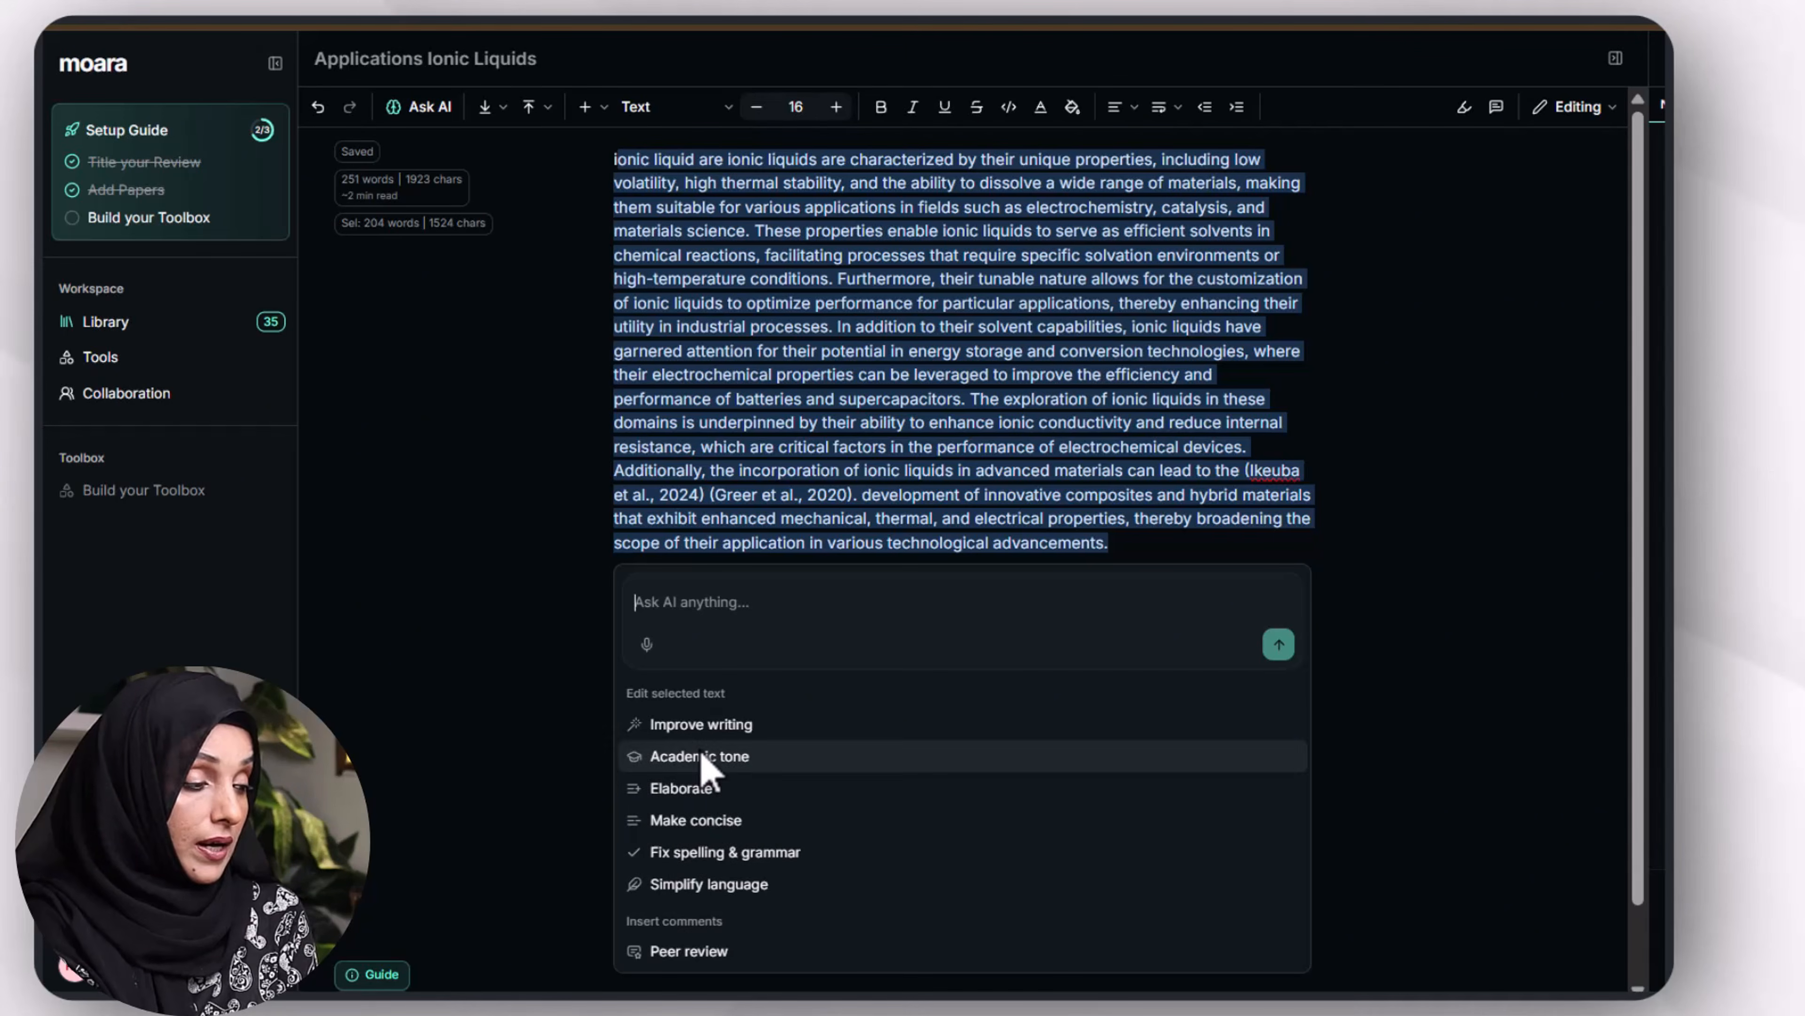
left_click(701, 727)
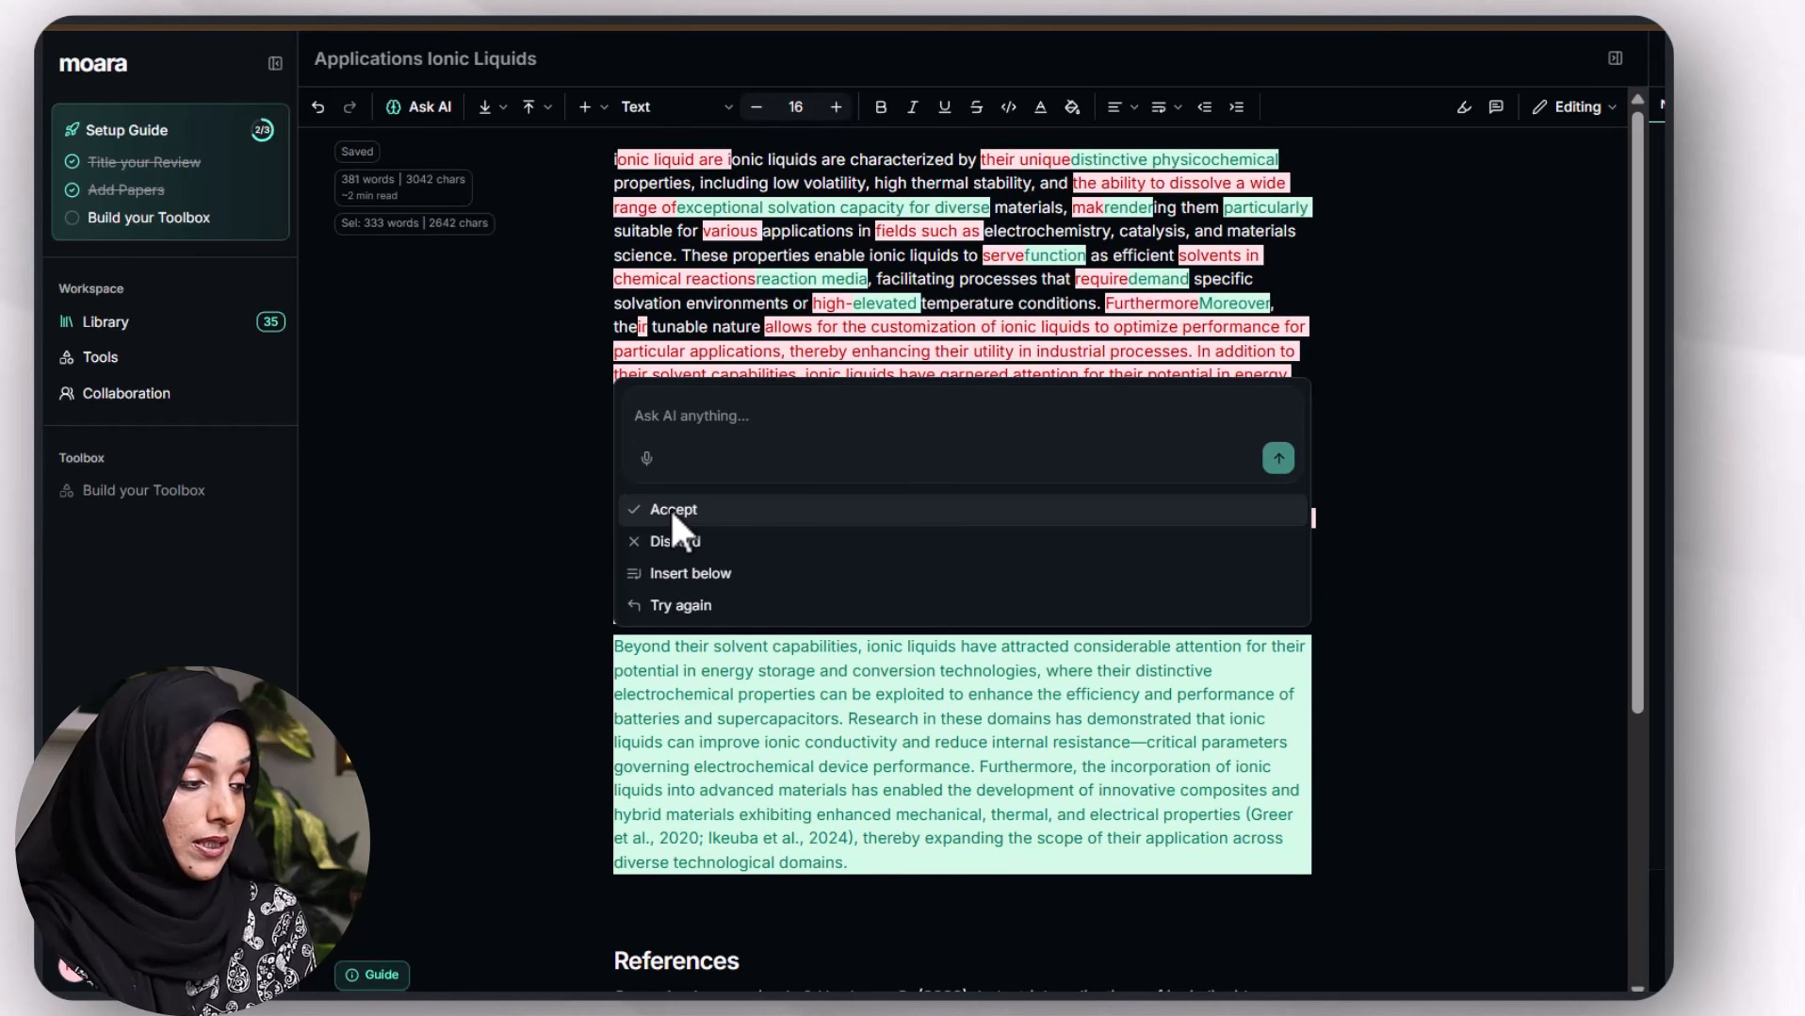
left_click(674, 511)
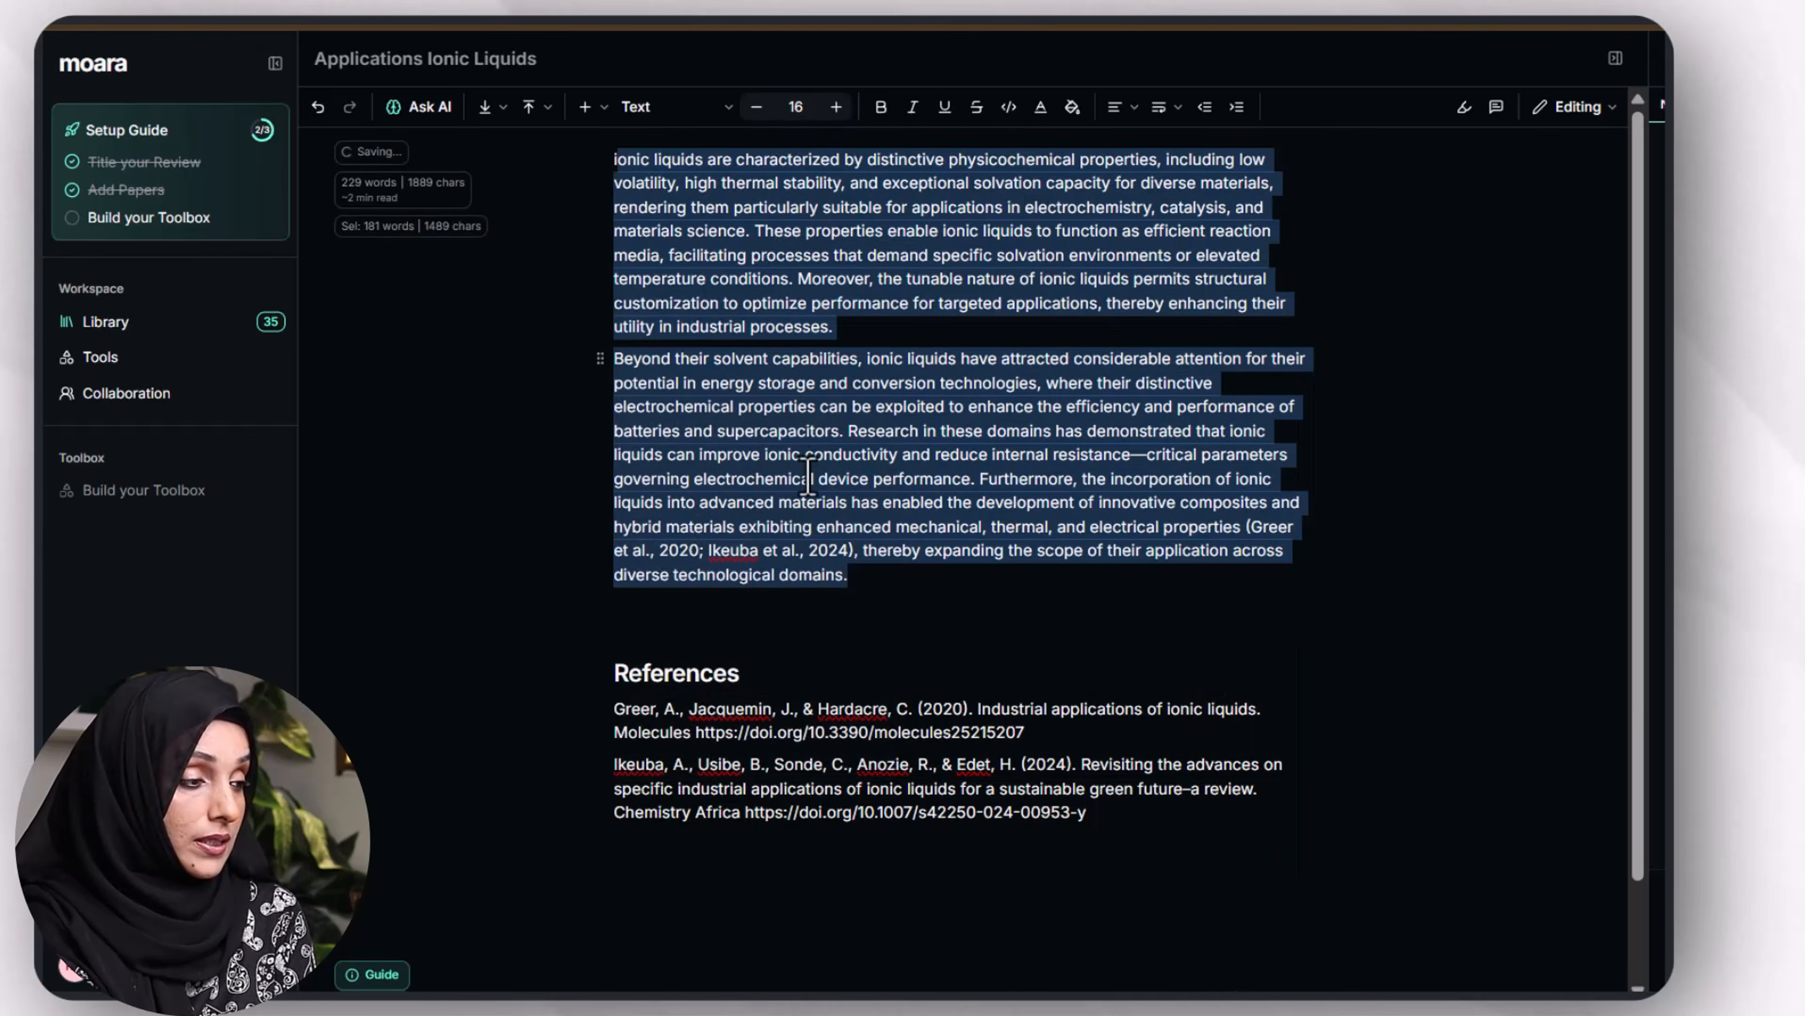
left_click(854, 577)
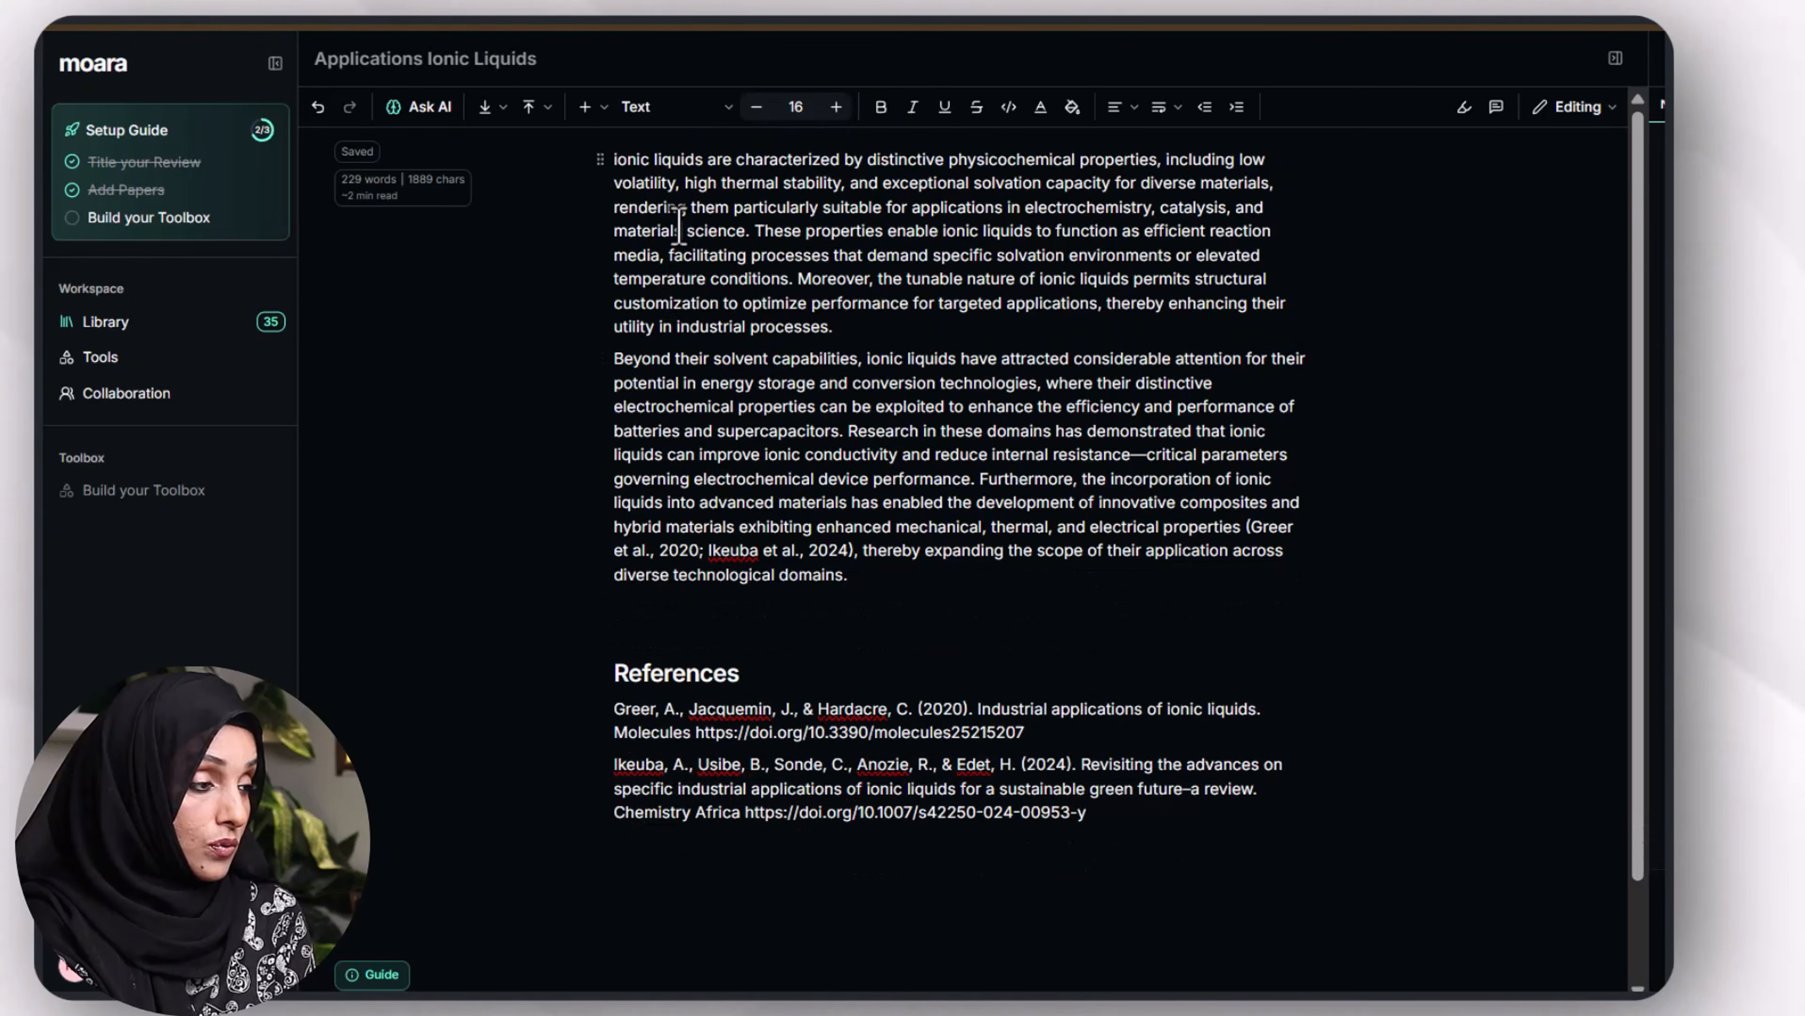
Step: Run an AI peer review on the text from "rendering them" to the end of the second paragraph and read the first paragraph's comments
left_click_drag(614, 207, 860, 577)
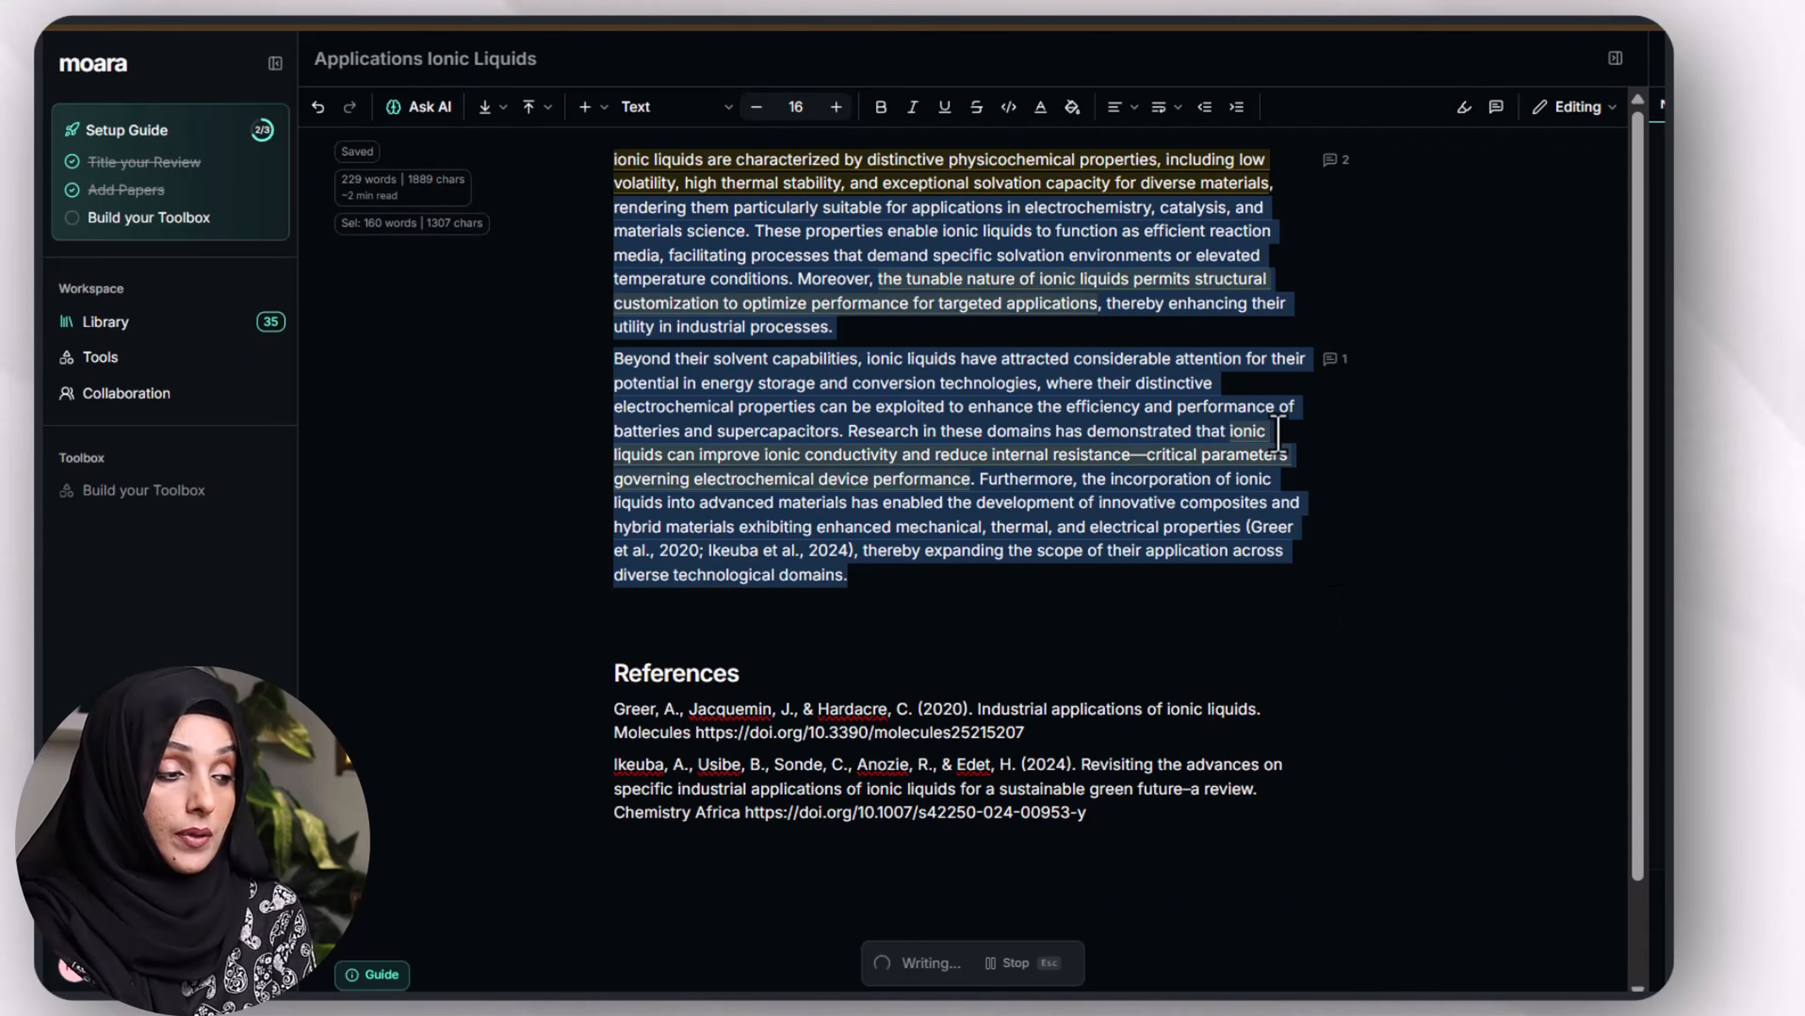
left_click(1329, 158)
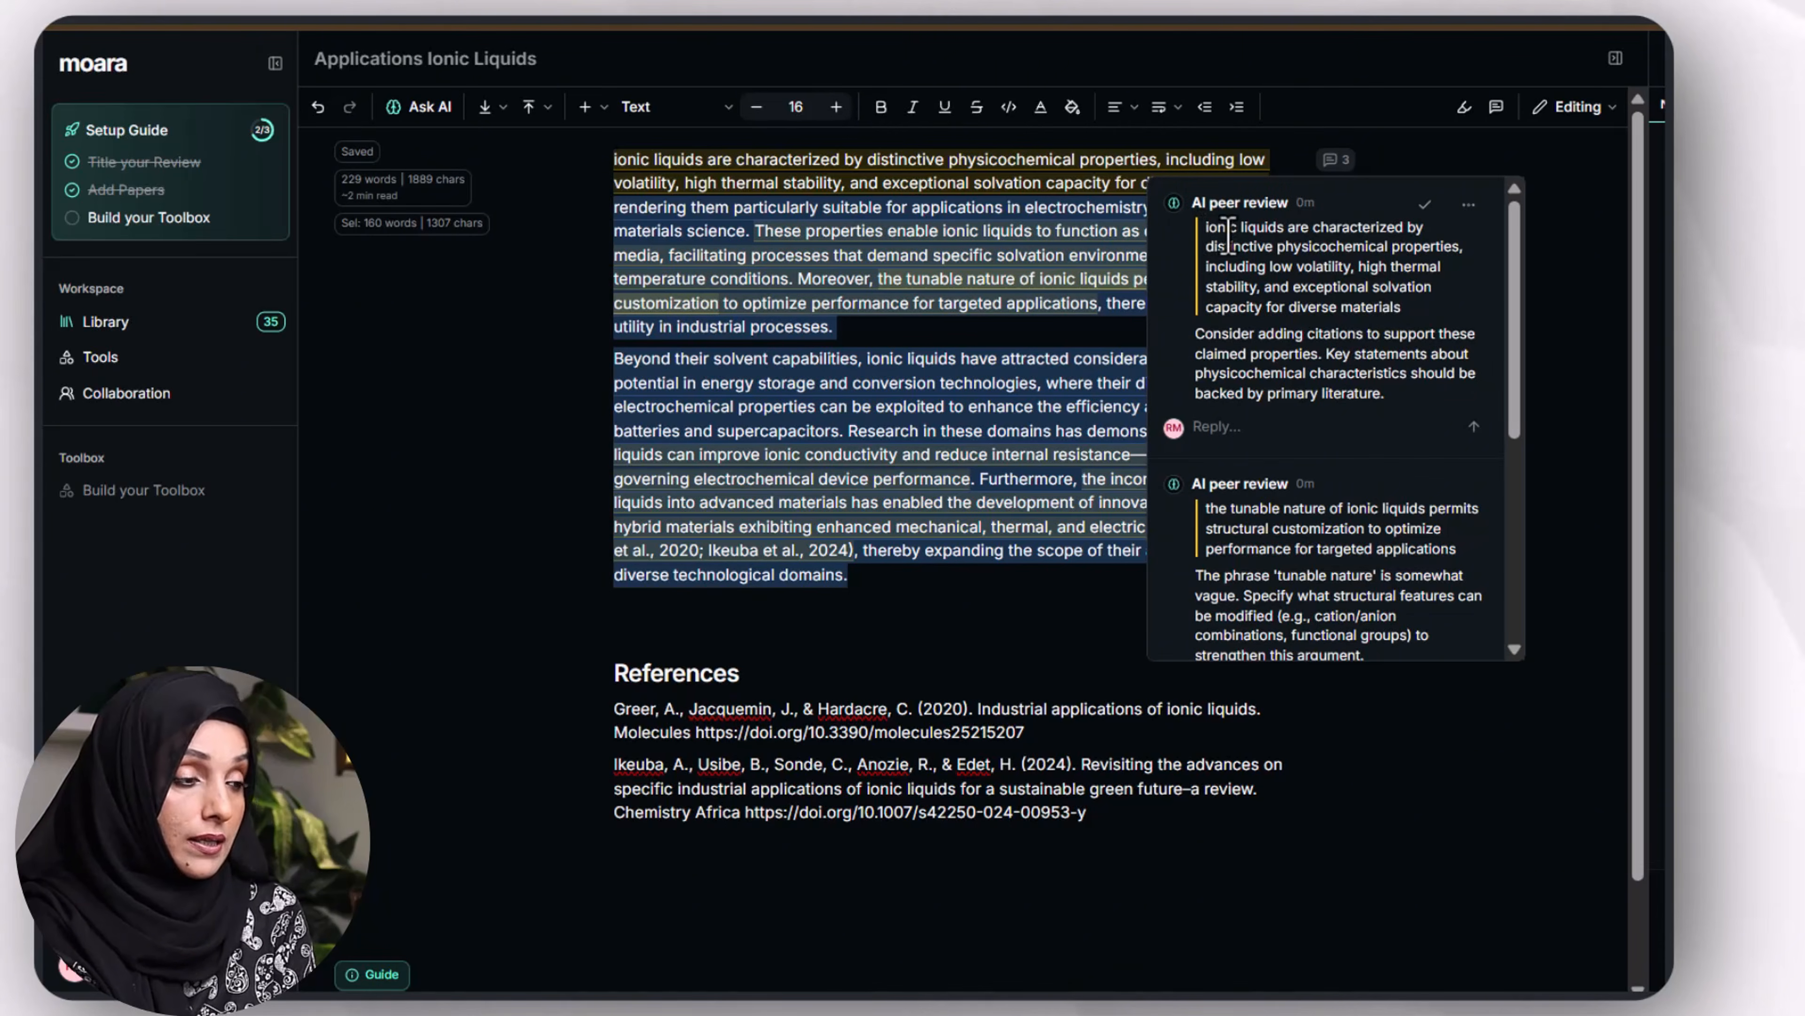
scroll(1232, 232, "down", 2)
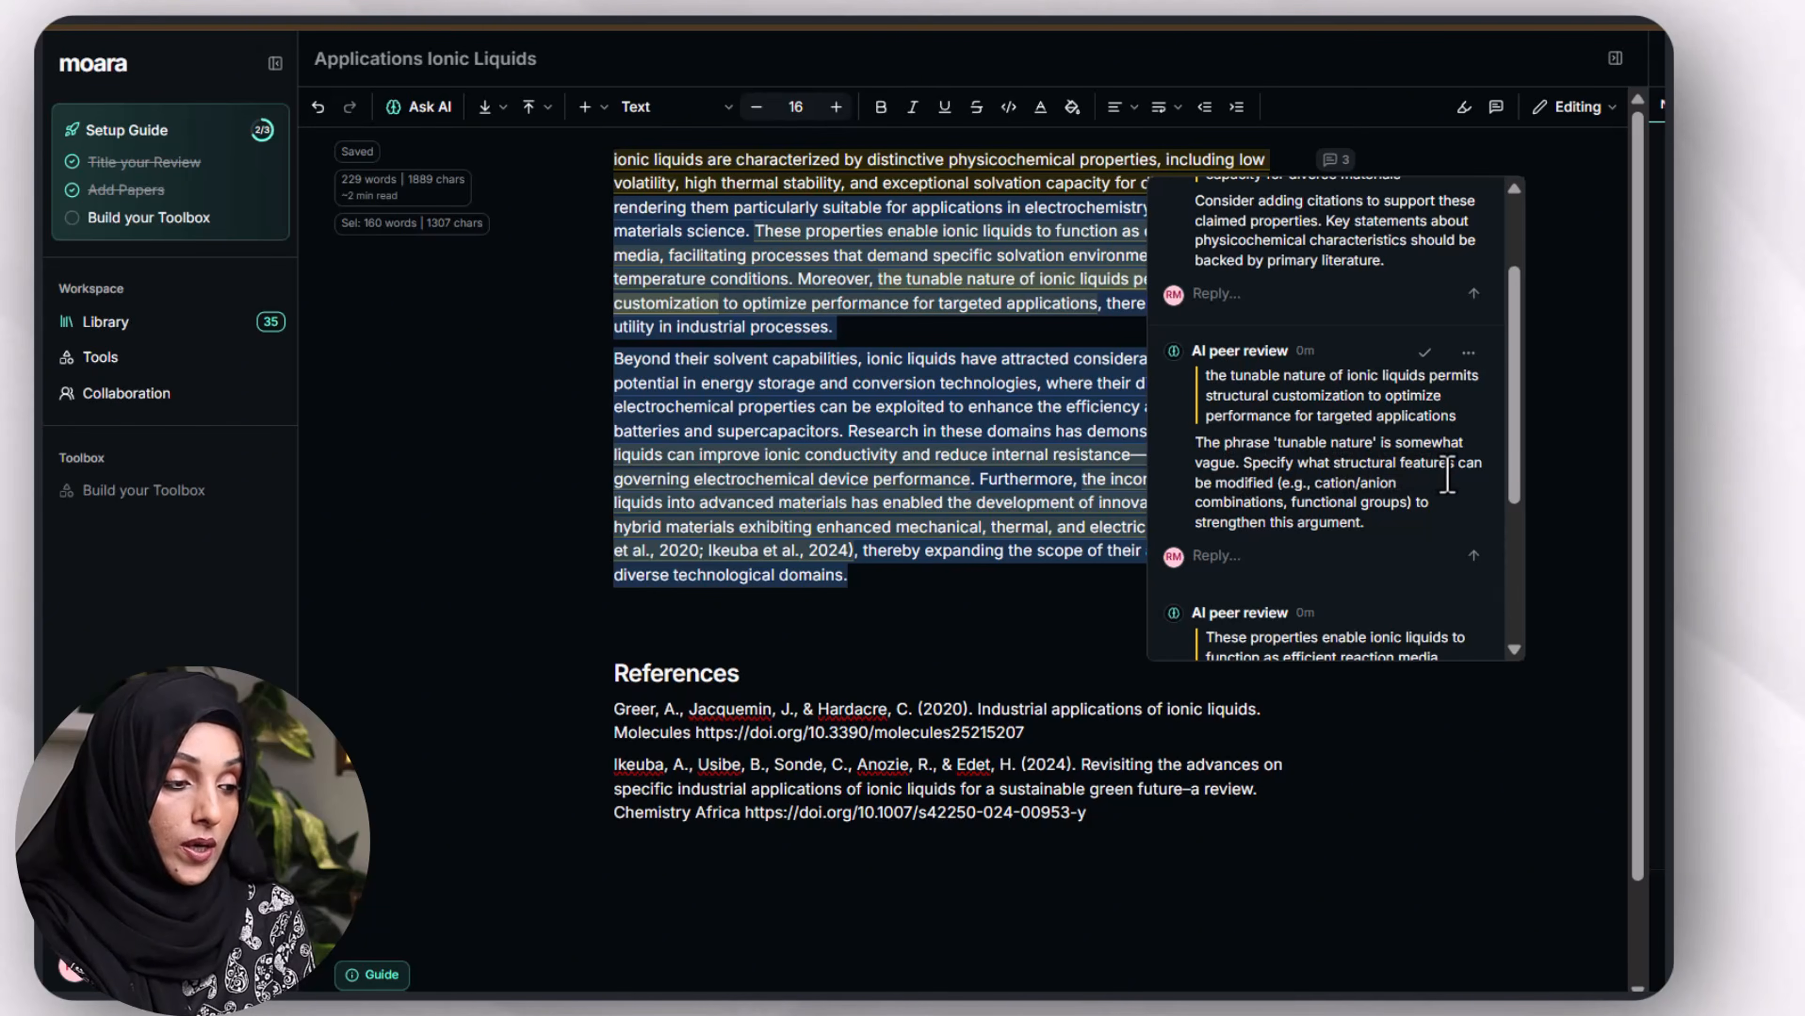
scroll(1292, 491, "down", 2)
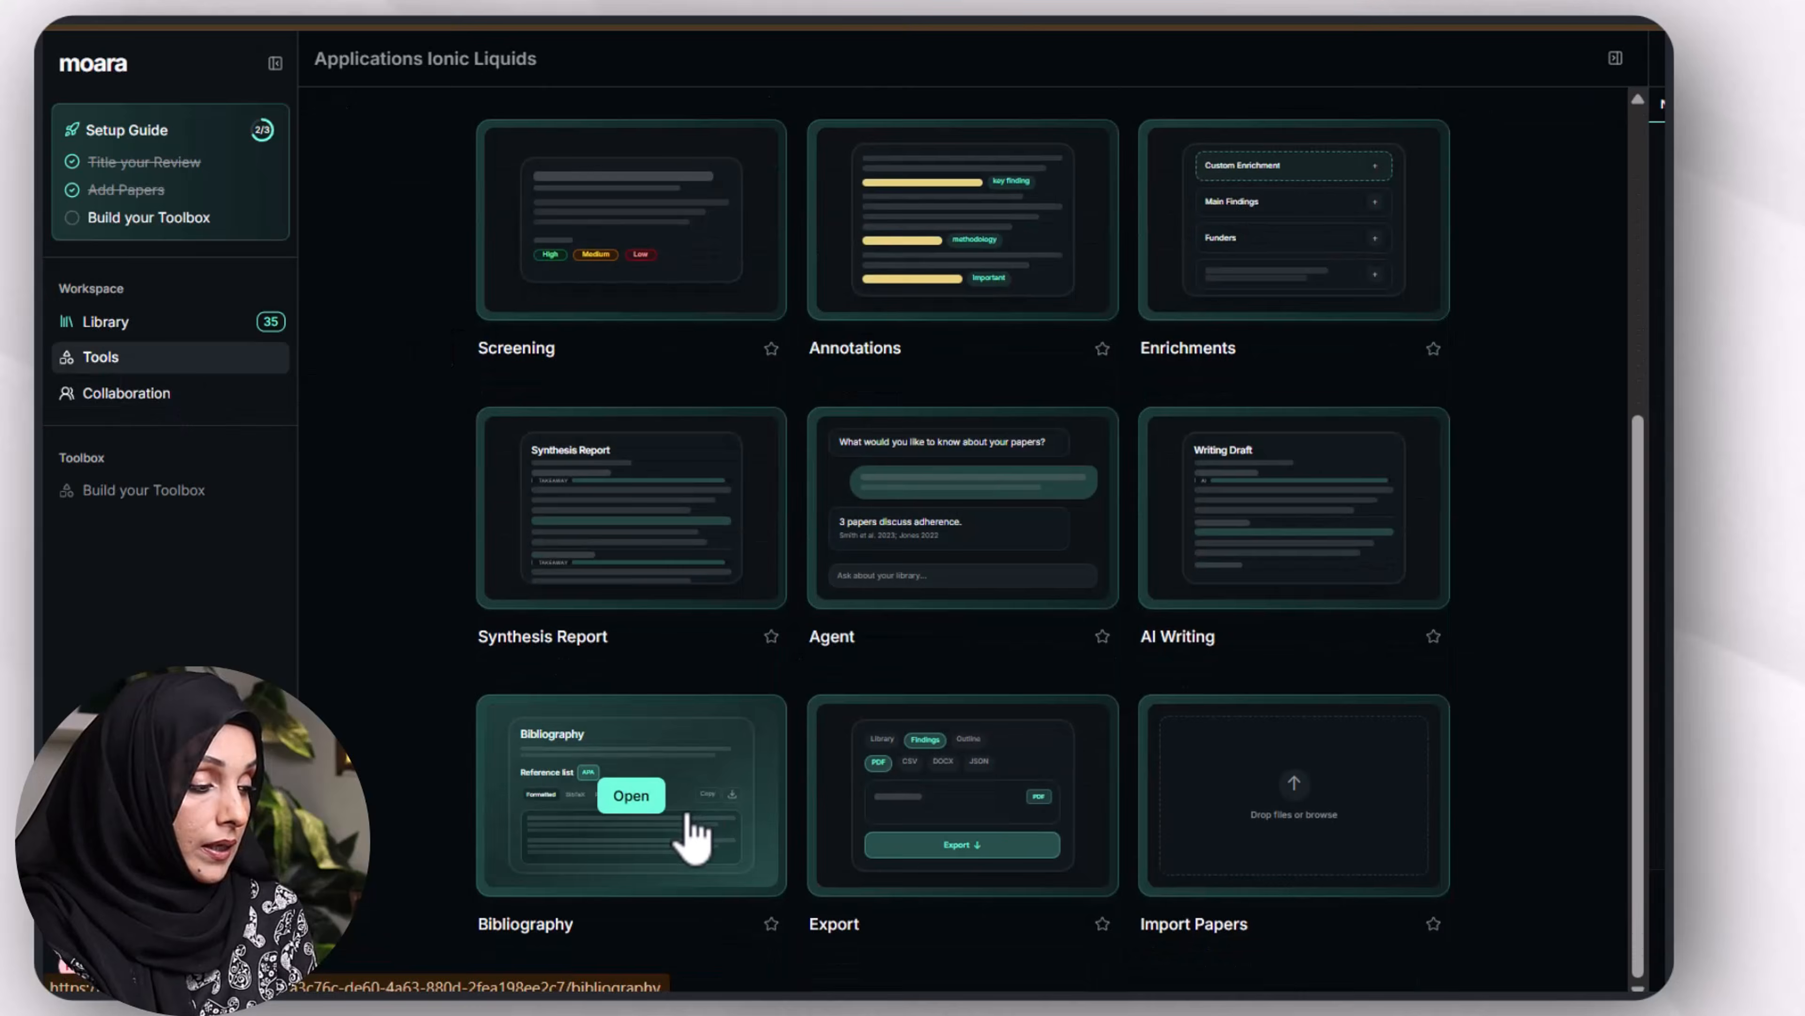
Step: Open the Bibliography tool and generate a reference list of the library's papers in APA style
left_click(686, 818)
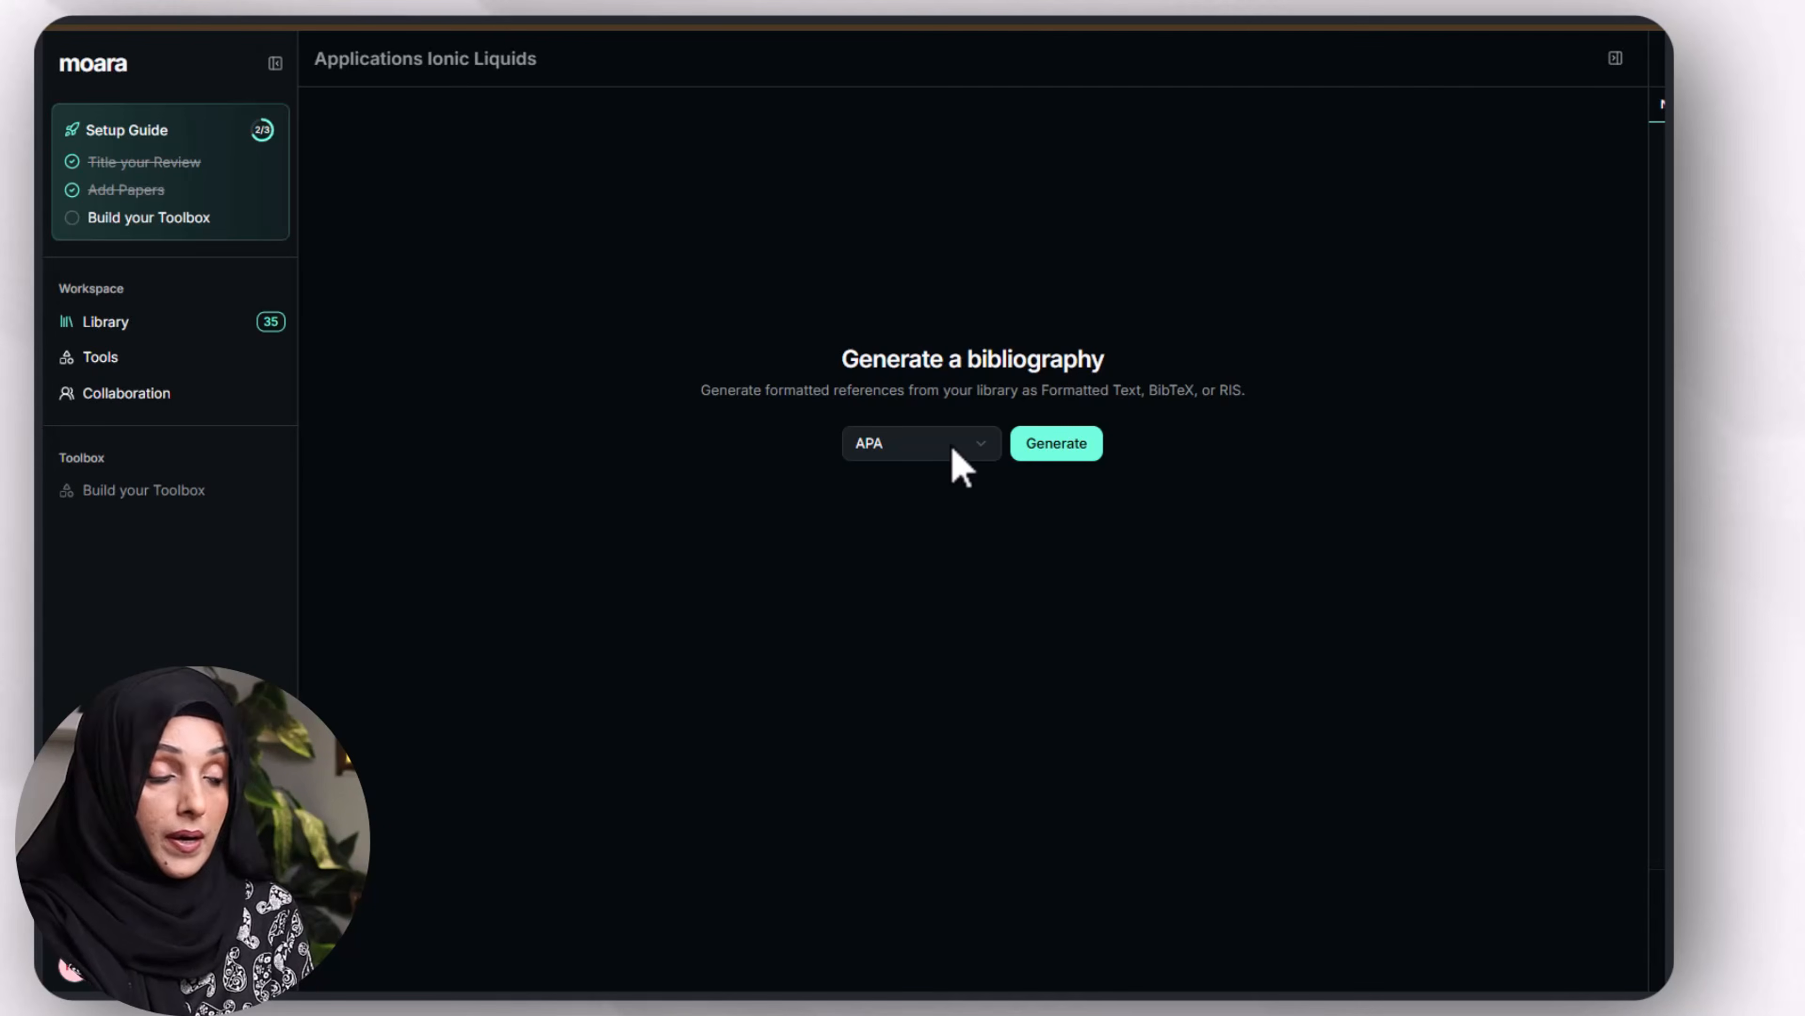
left_click(974, 447)
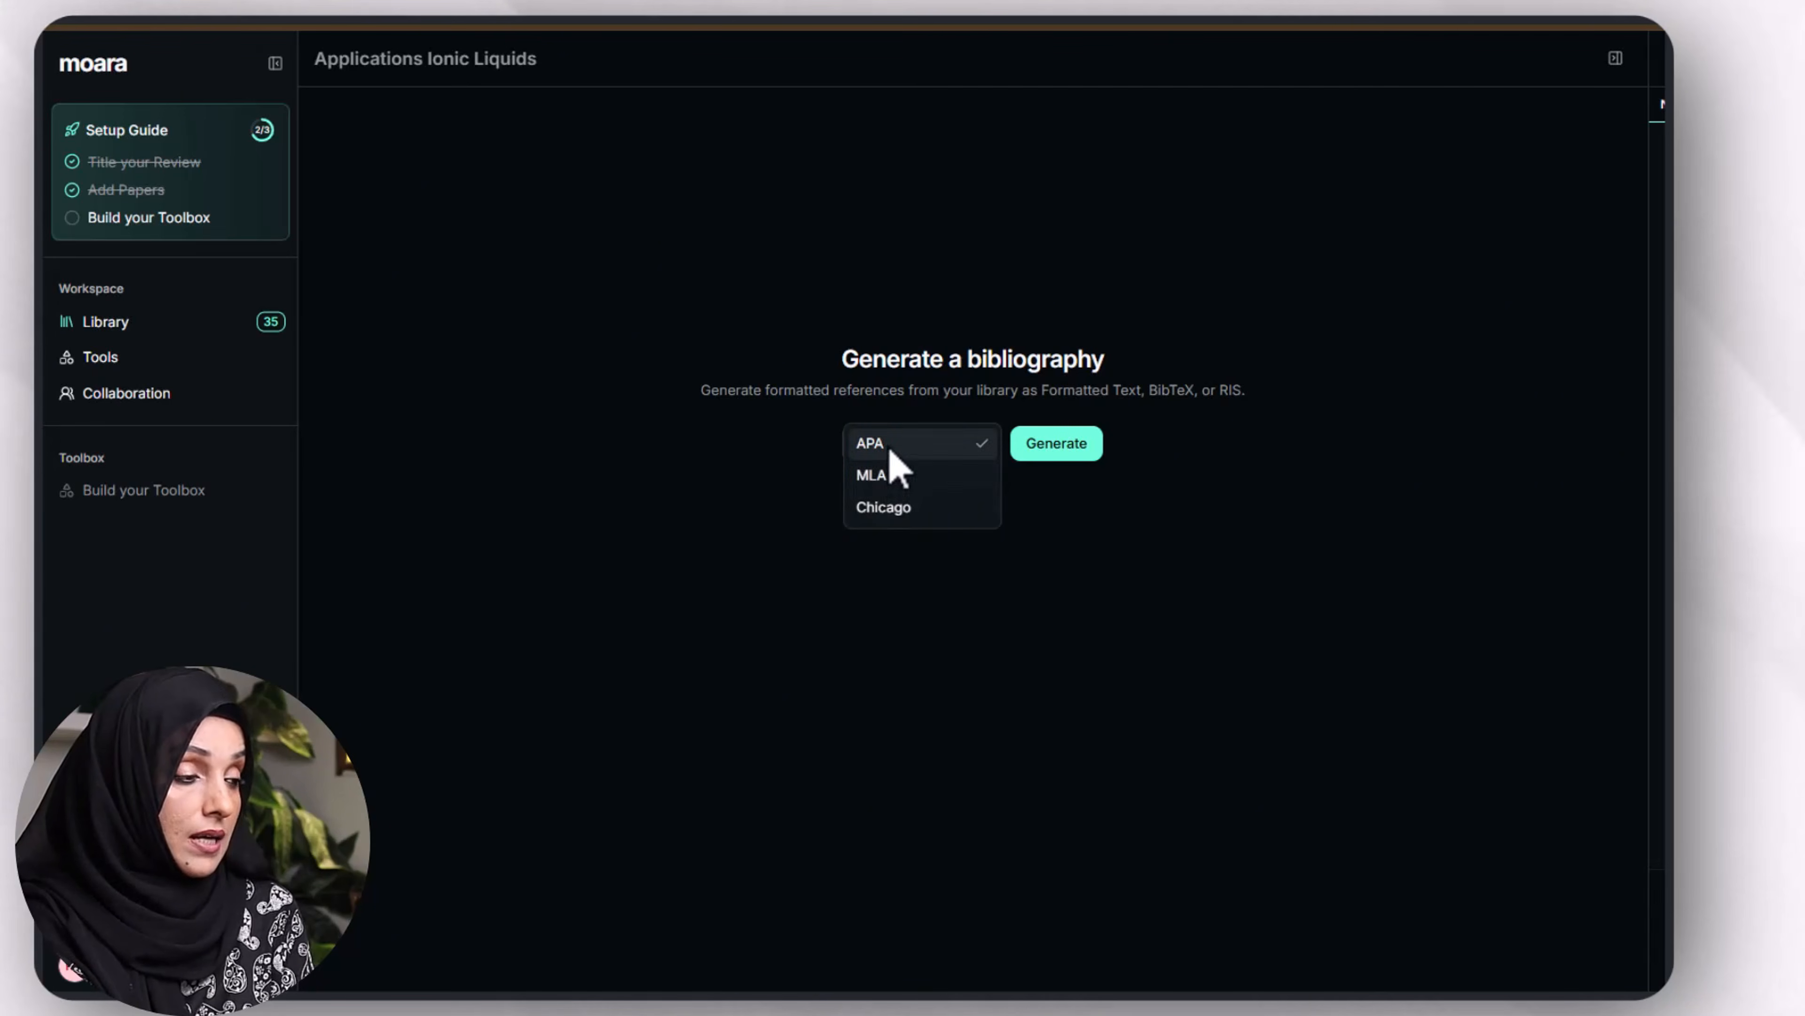
left_click(892, 455)
left_click(1064, 454)
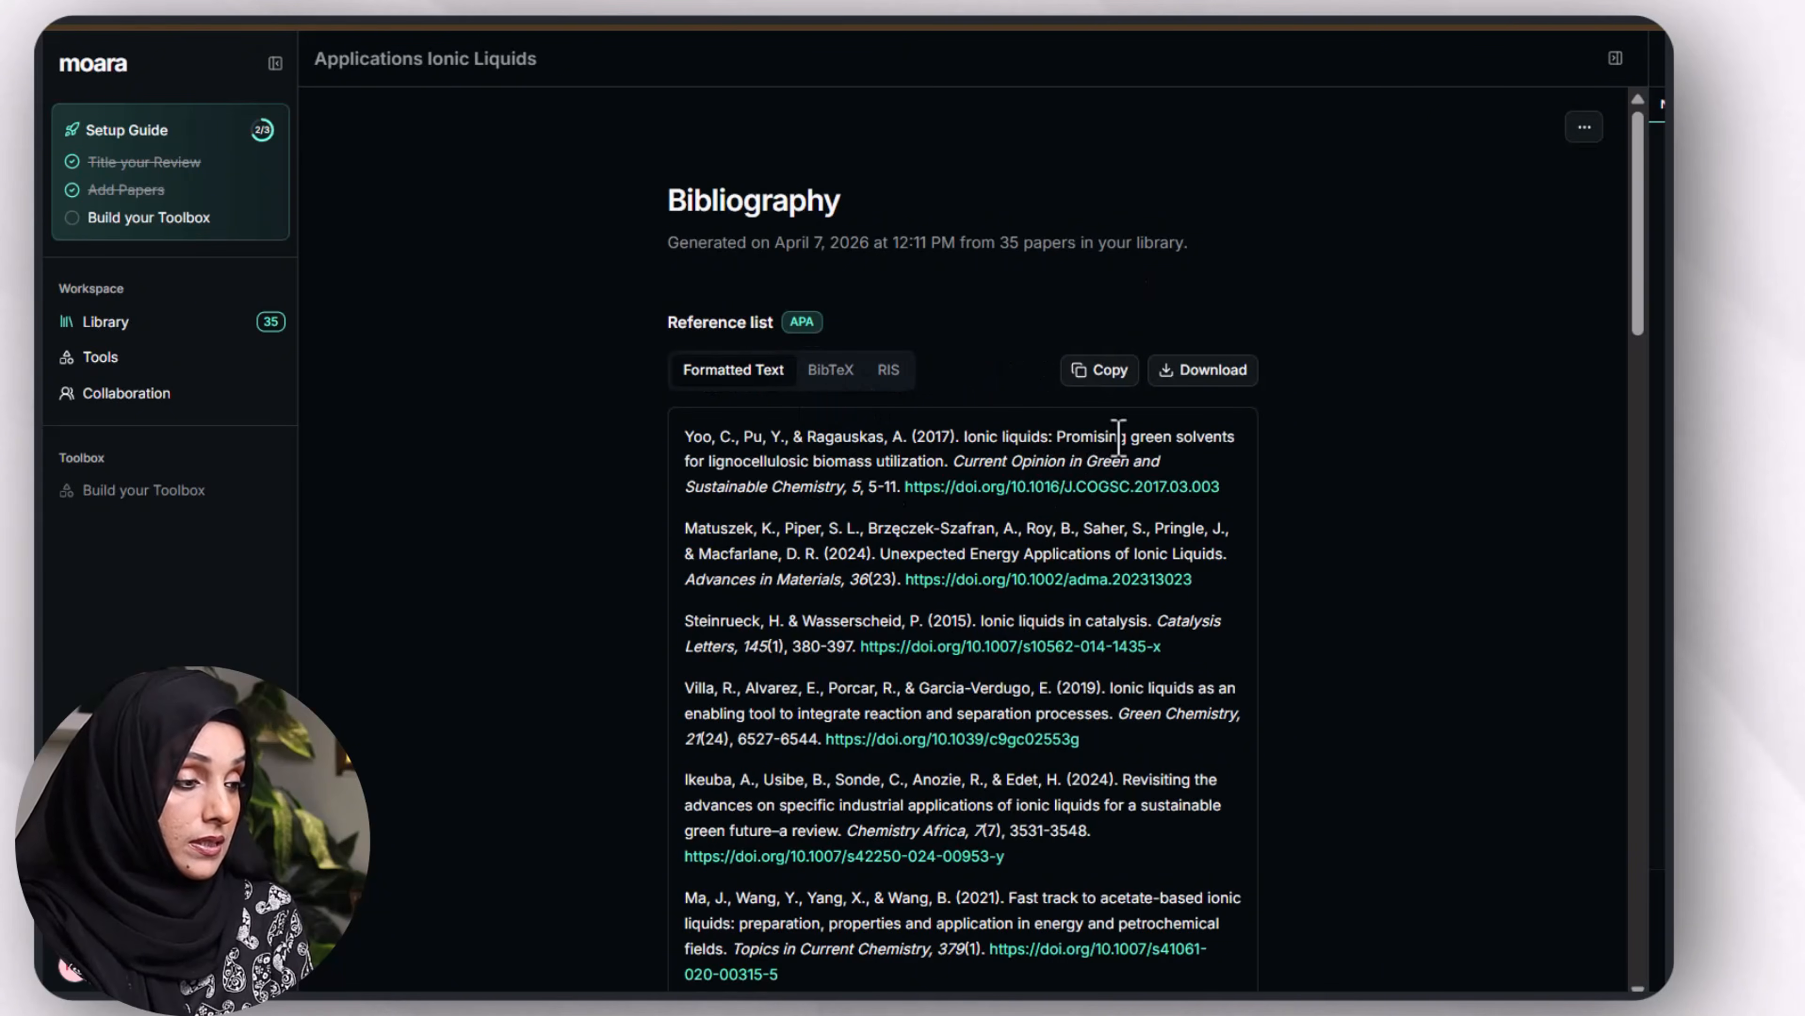
Step: Look through the generated APA reference list, copy its formatted text and download it as a file
double_click(1011, 243)
scroll(1000, 495, "down", 5)
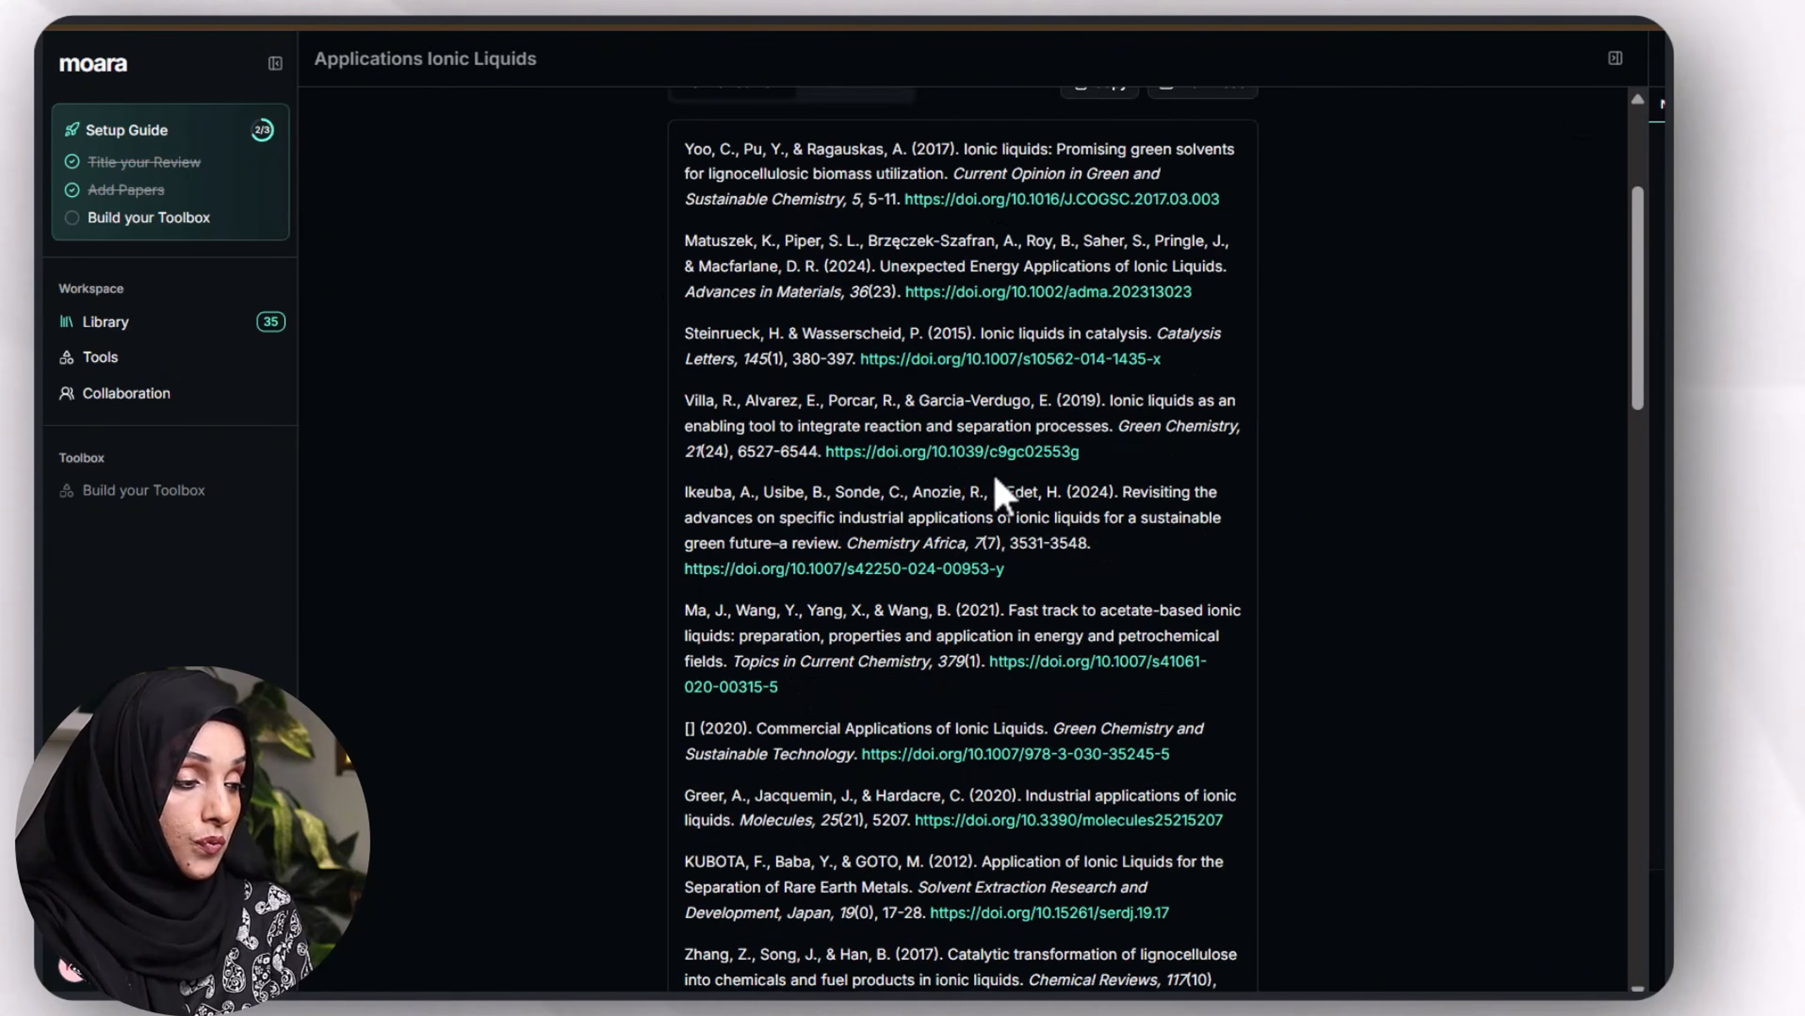
scroll(995, 512, "up", 5)
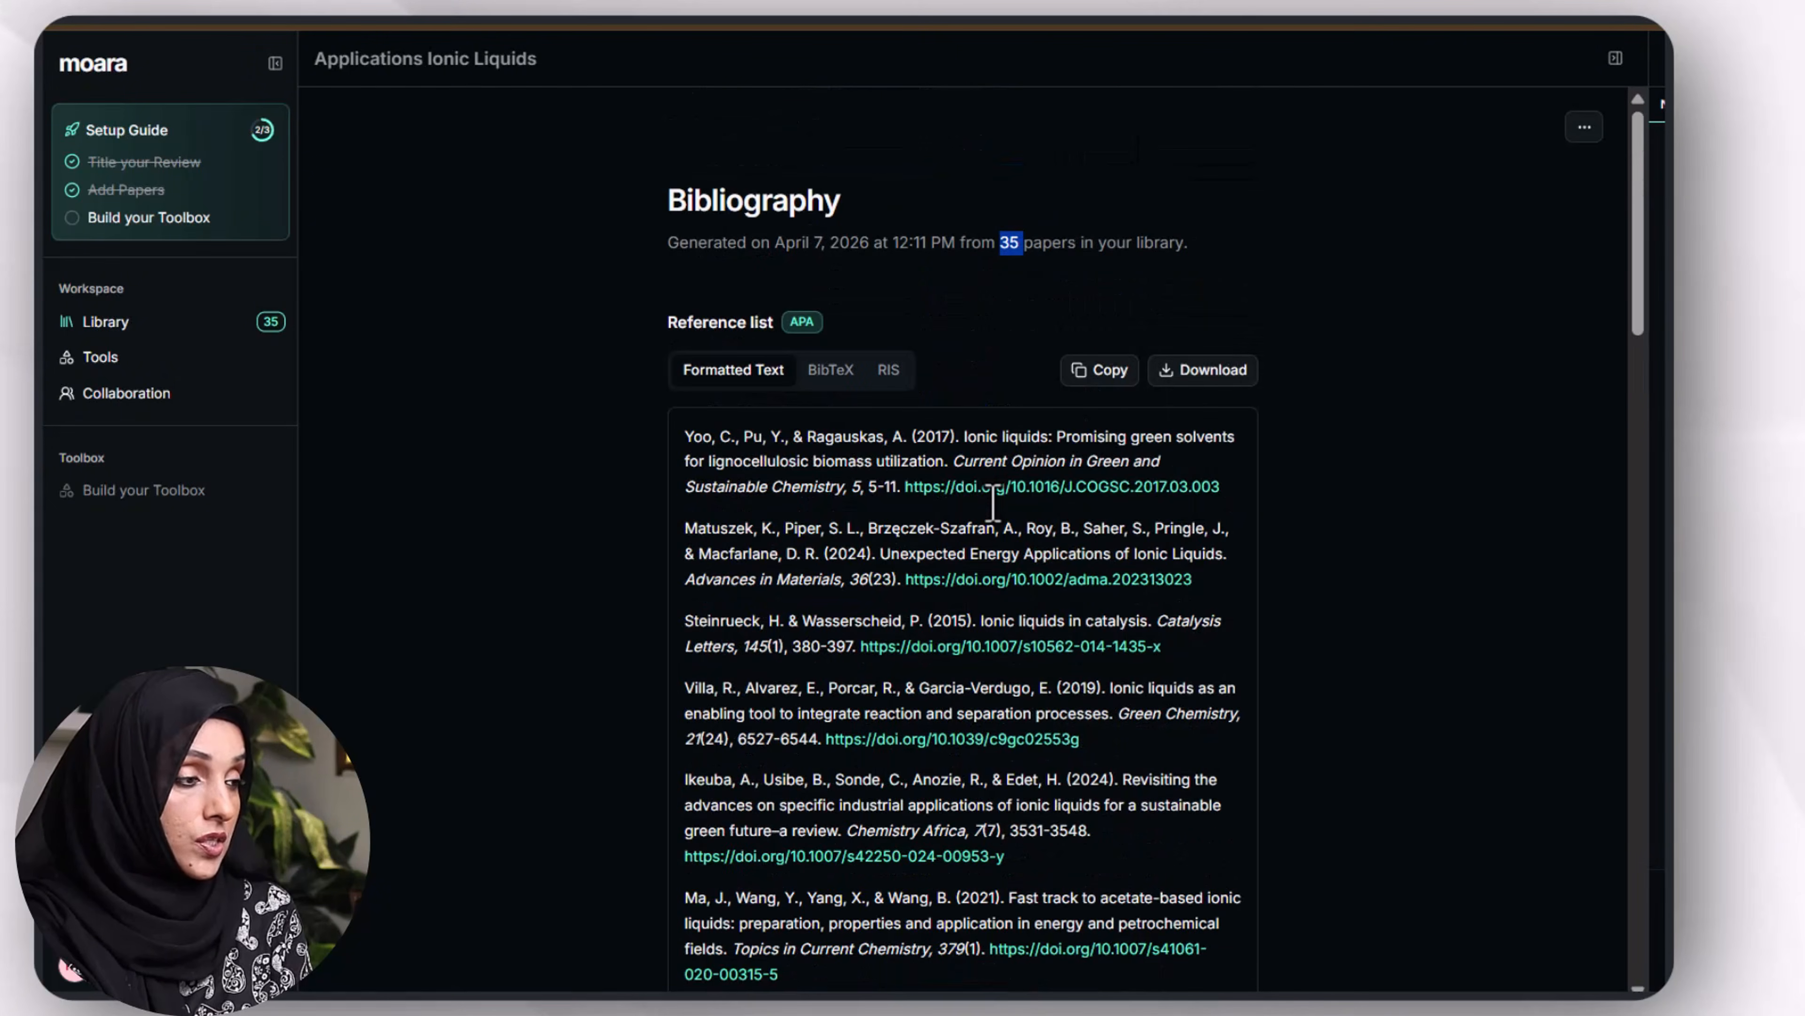
left_click(1099, 371)
left_click(1173, 383)
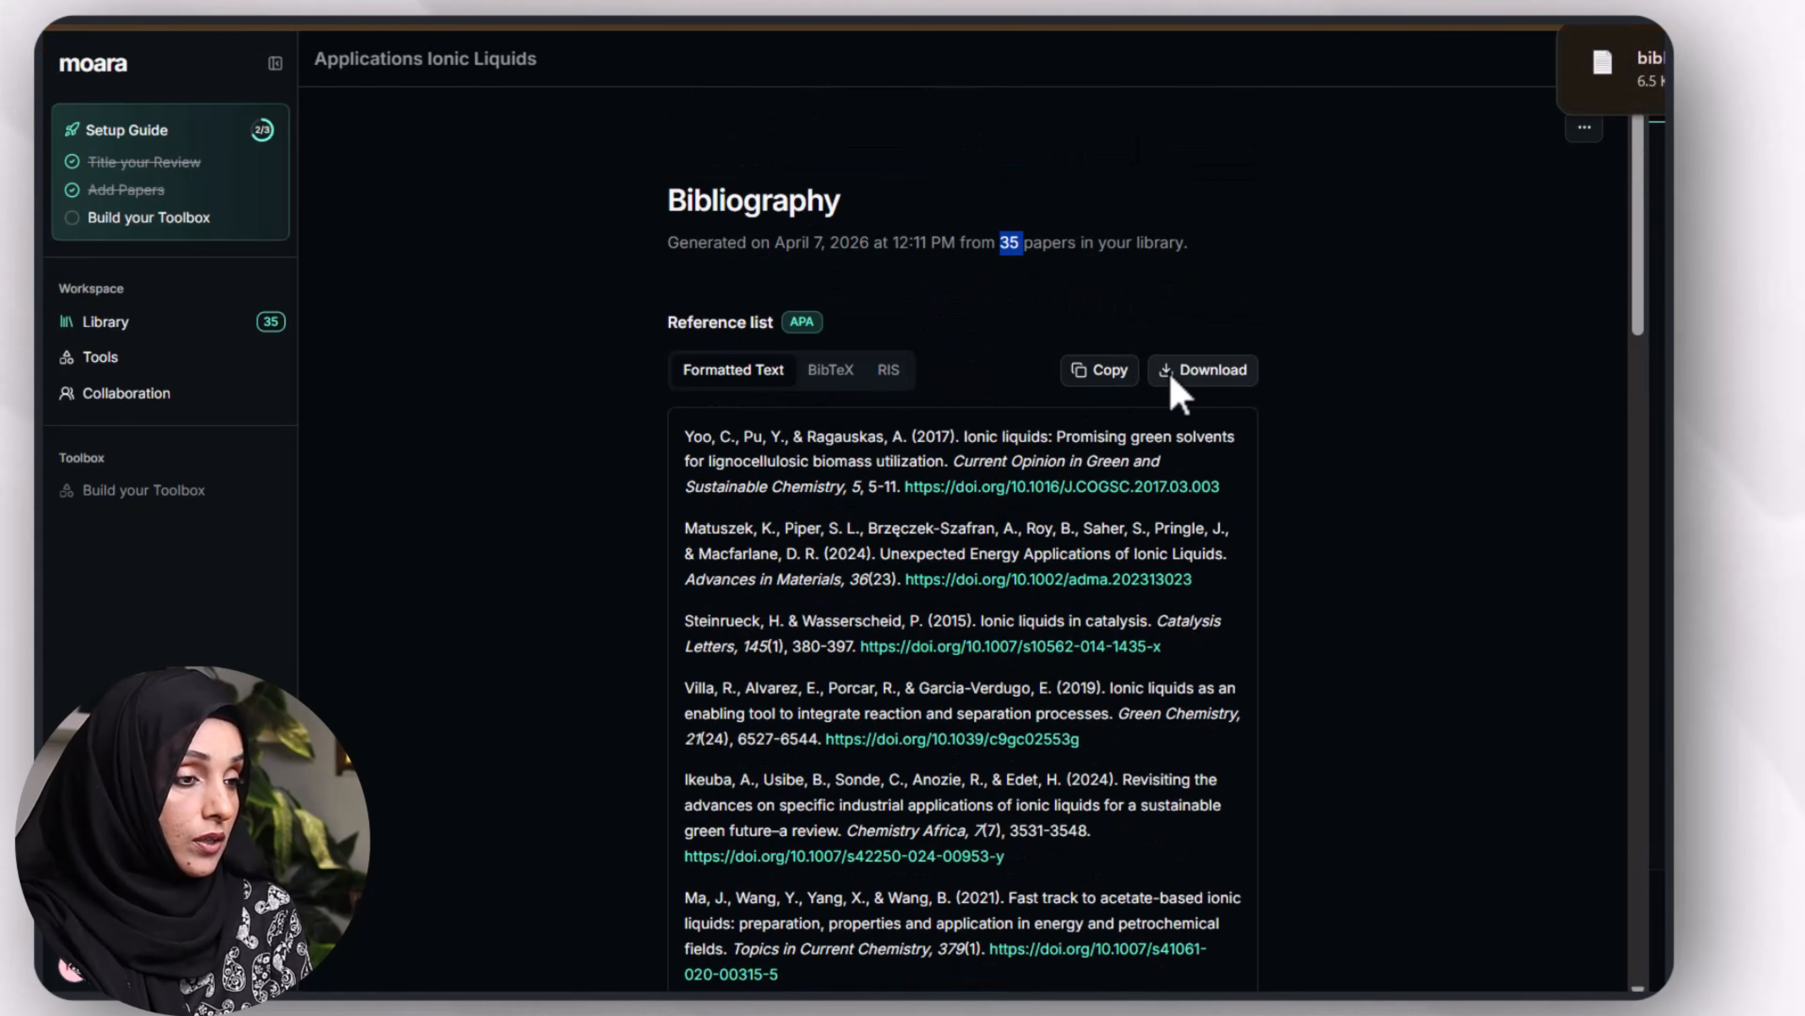
Step: Open the Export tool and configure an Individual Components export of Library & Citations in Word Document format
left_click(163, 392)
left_click(142, 356)
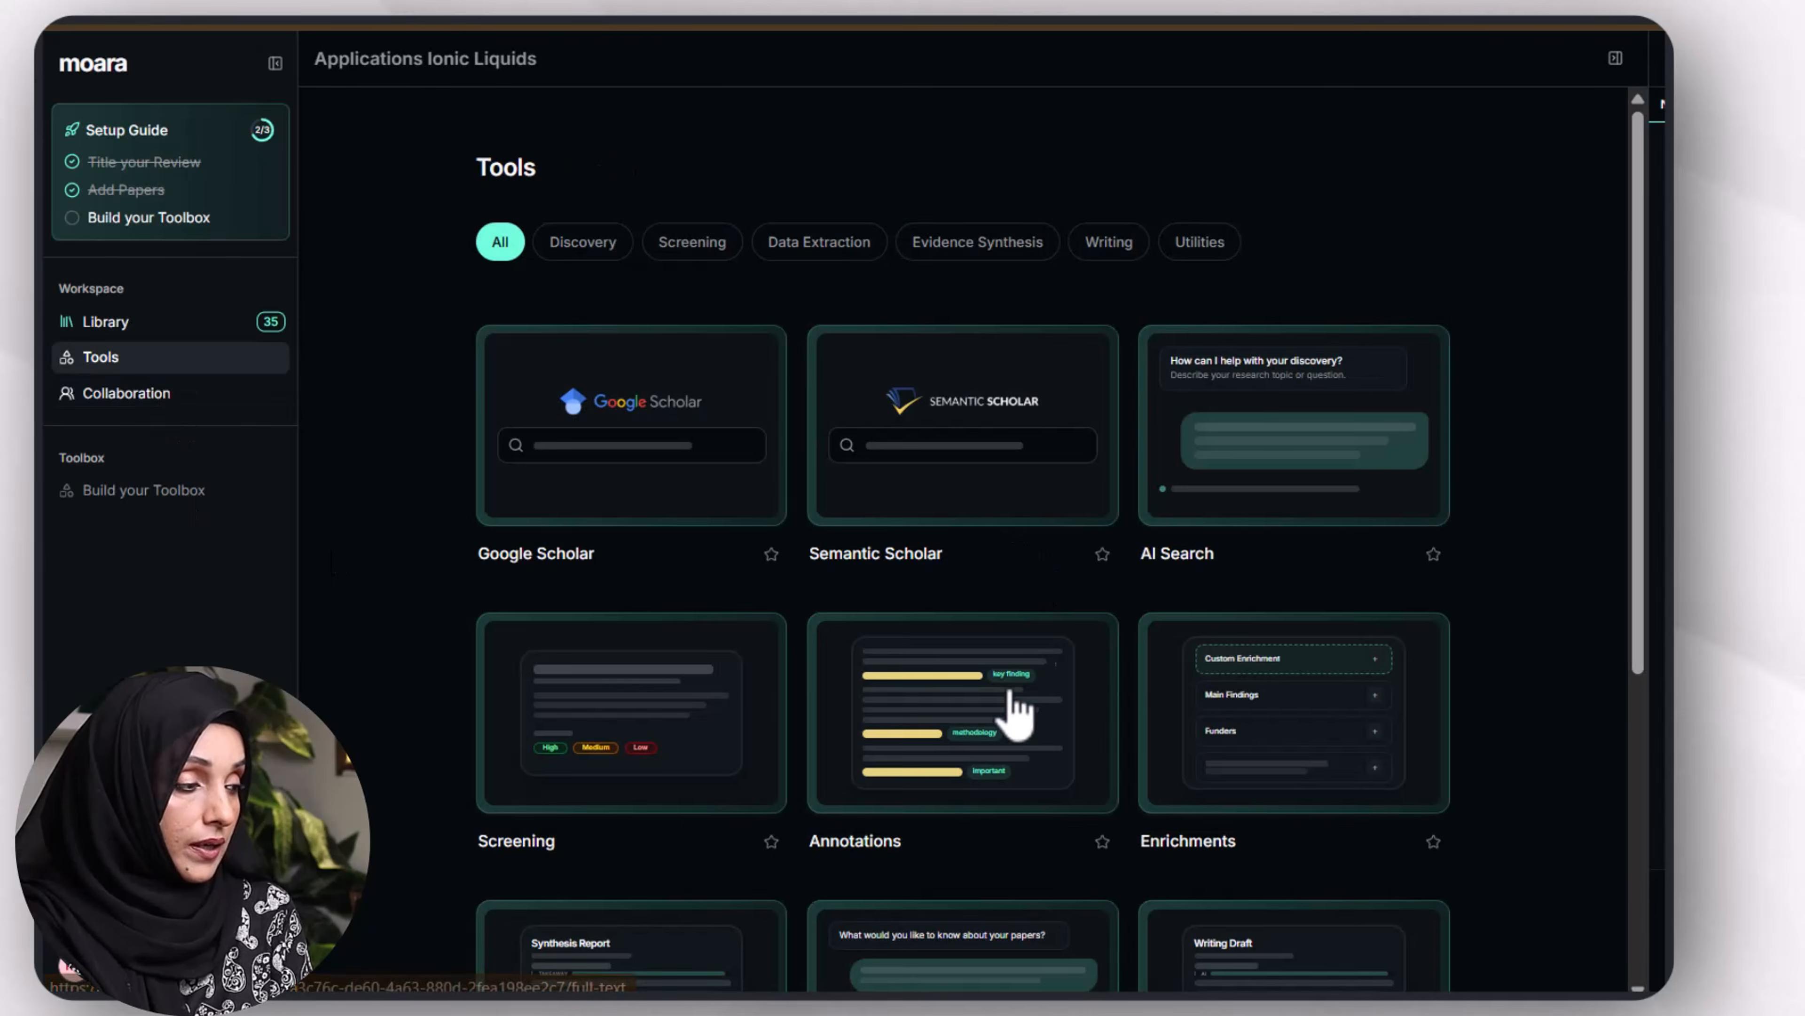
scroll(996, 711, "down", 6)
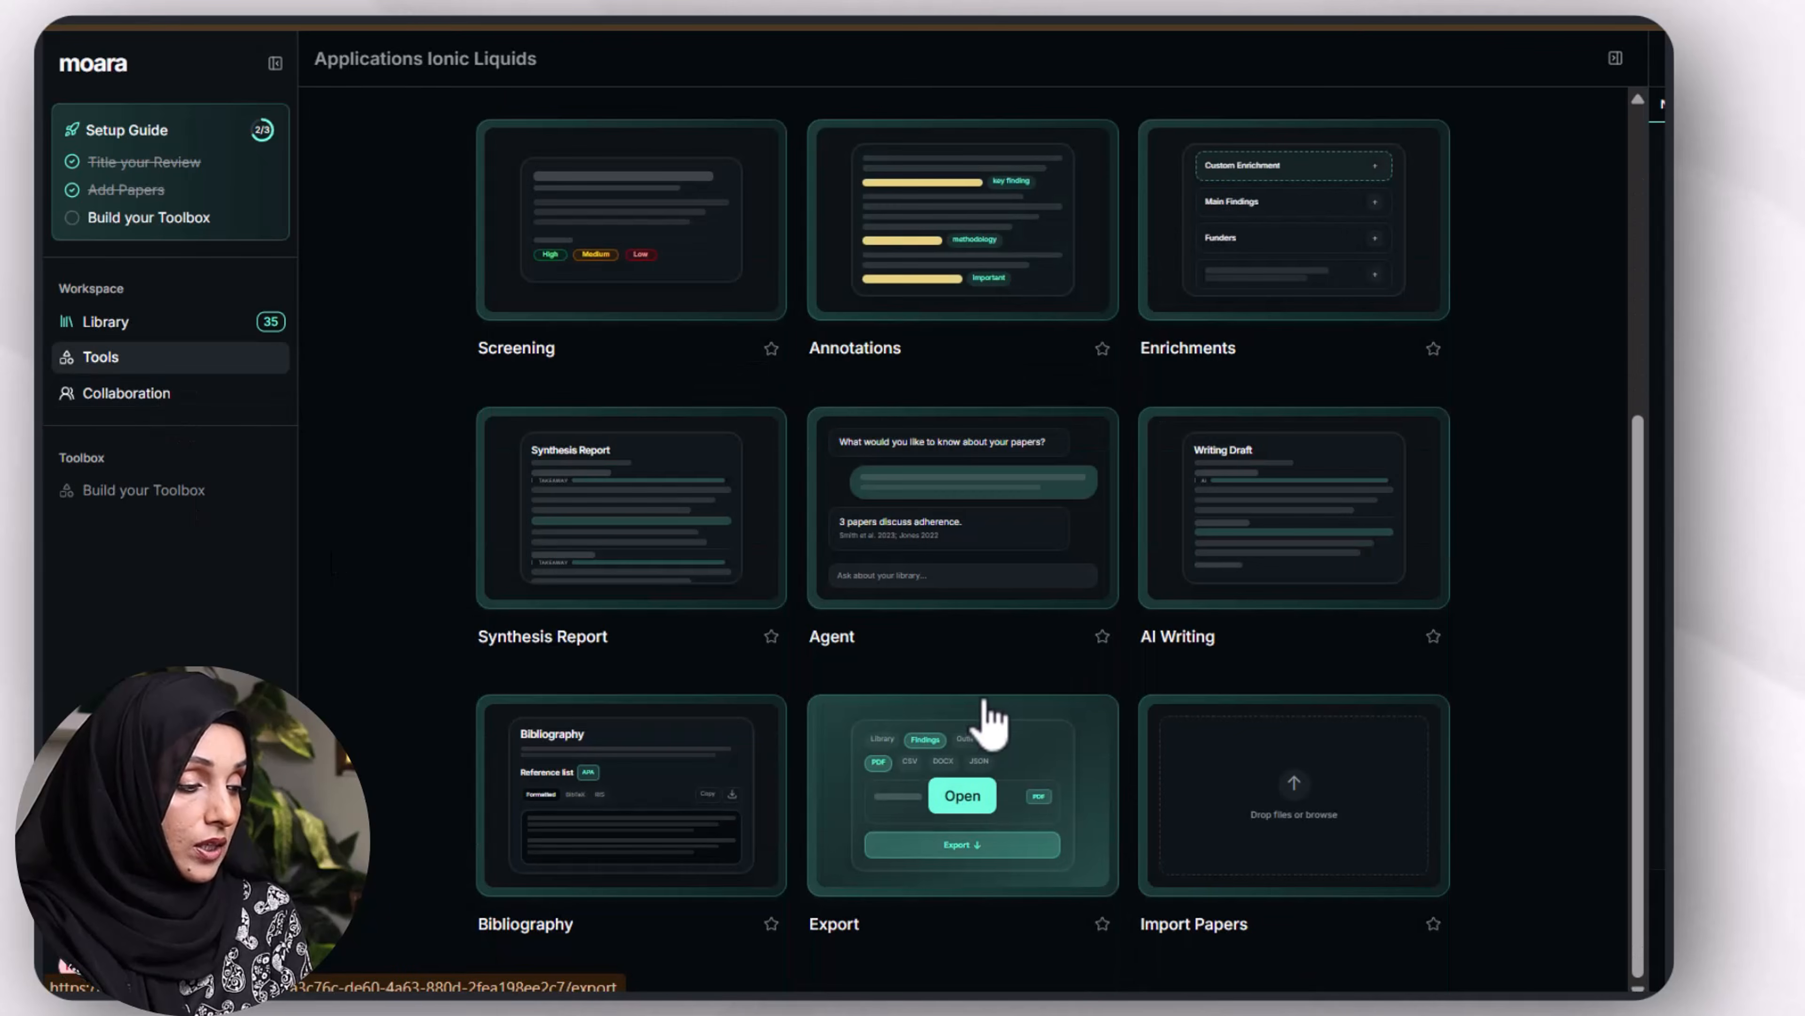
left_click(959, 797)
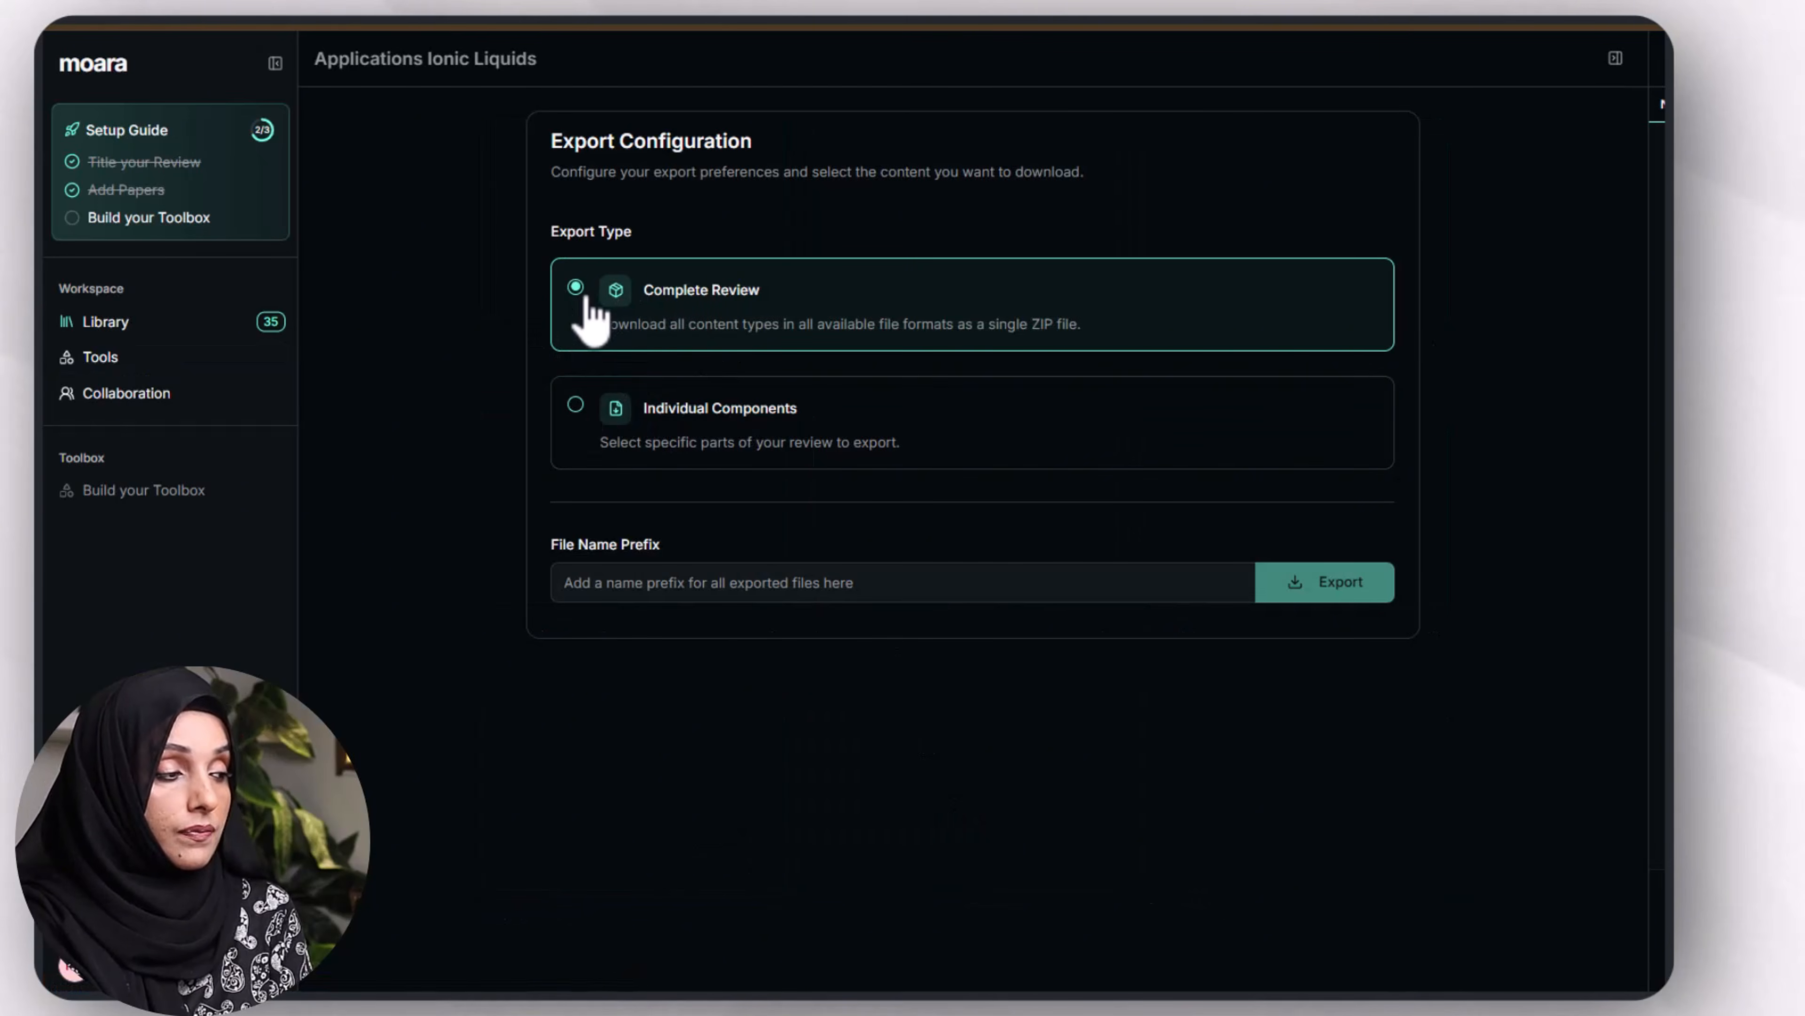
left_click(576, 406)
scroll(668, 612, "down", 4)
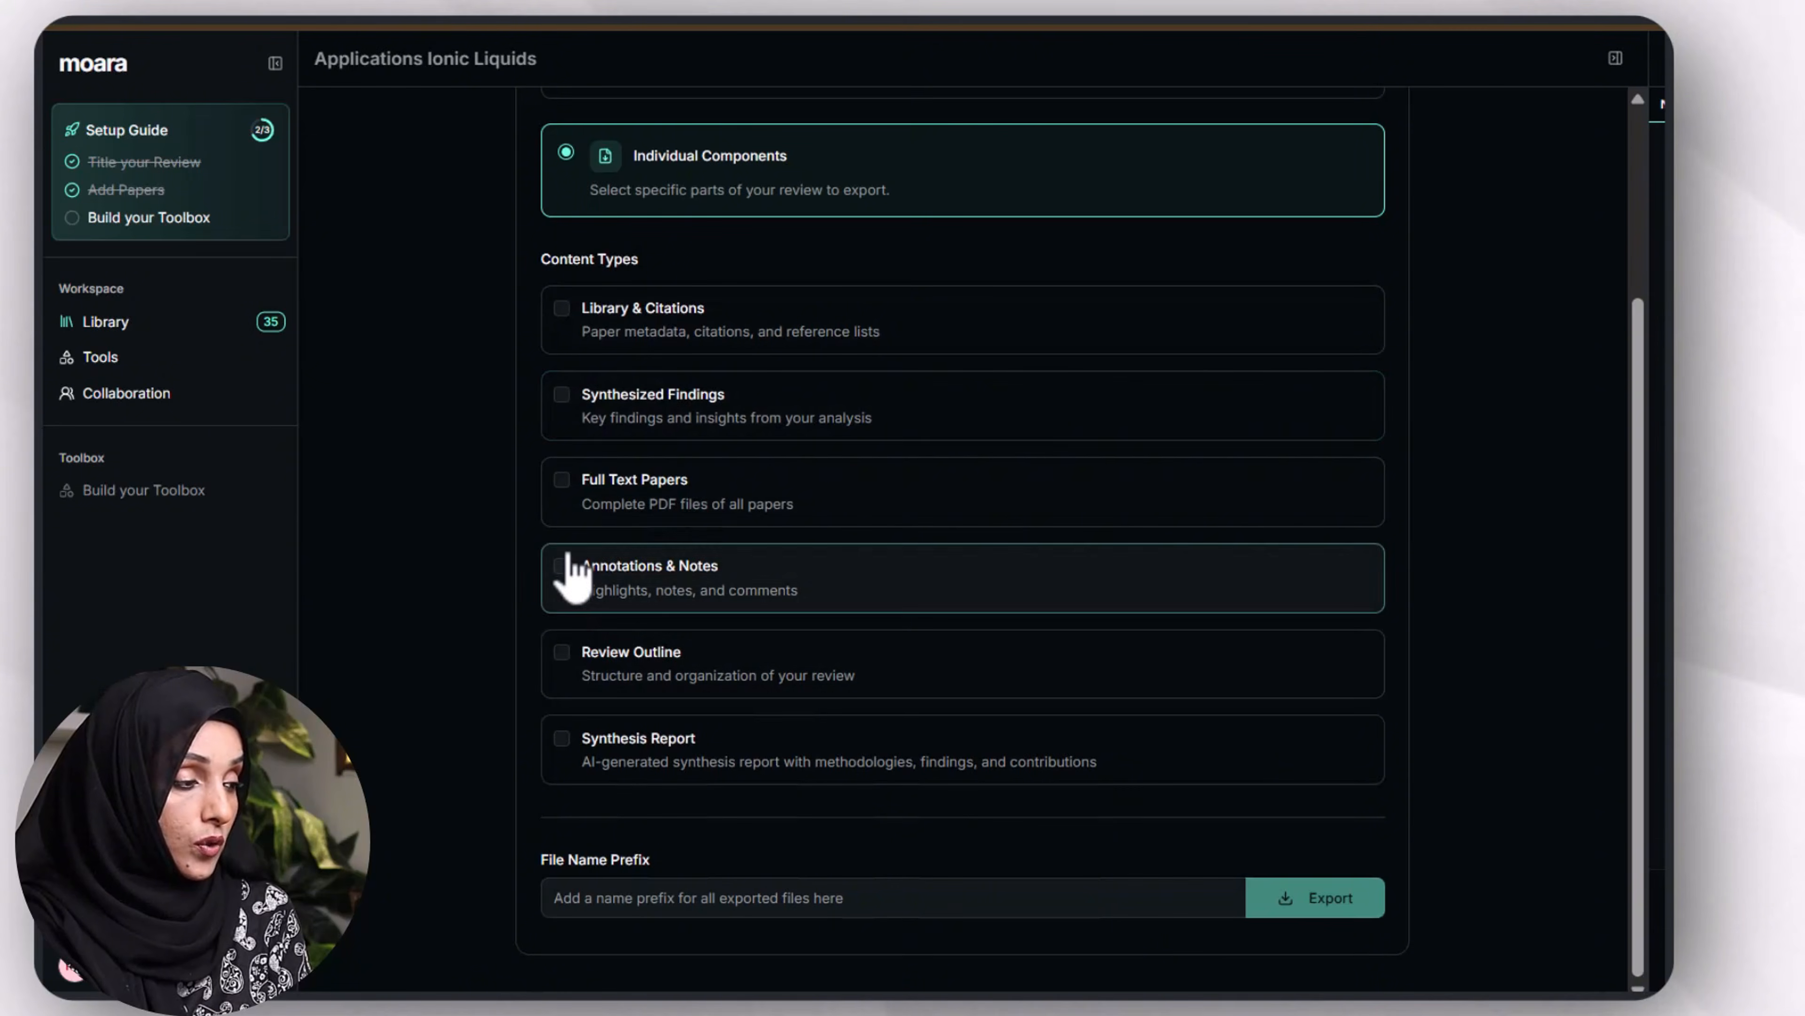
left_click(625, 331)
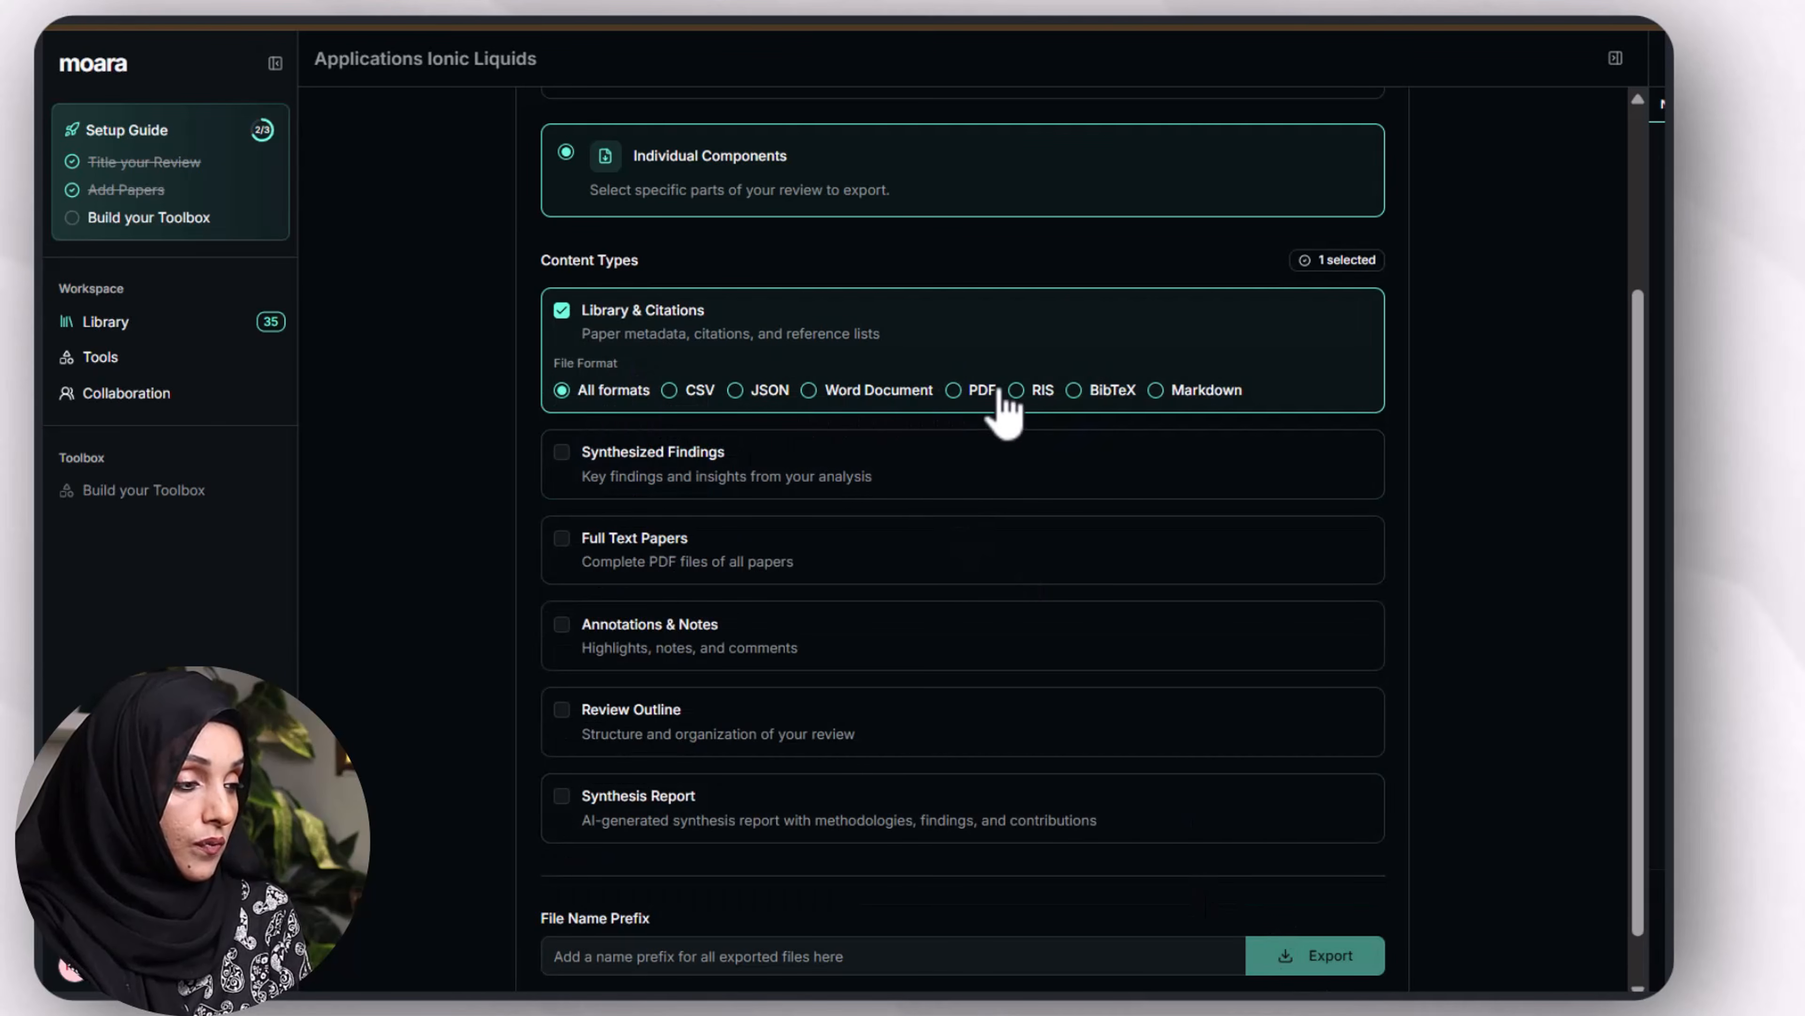
left_click(810, 390)
Step: Set the file name prefix to "ionic", export the library and citations, and open the downloaded document in Word
left_click(707, 955)
type("ion")
scroll(703, 912, "down", 2)
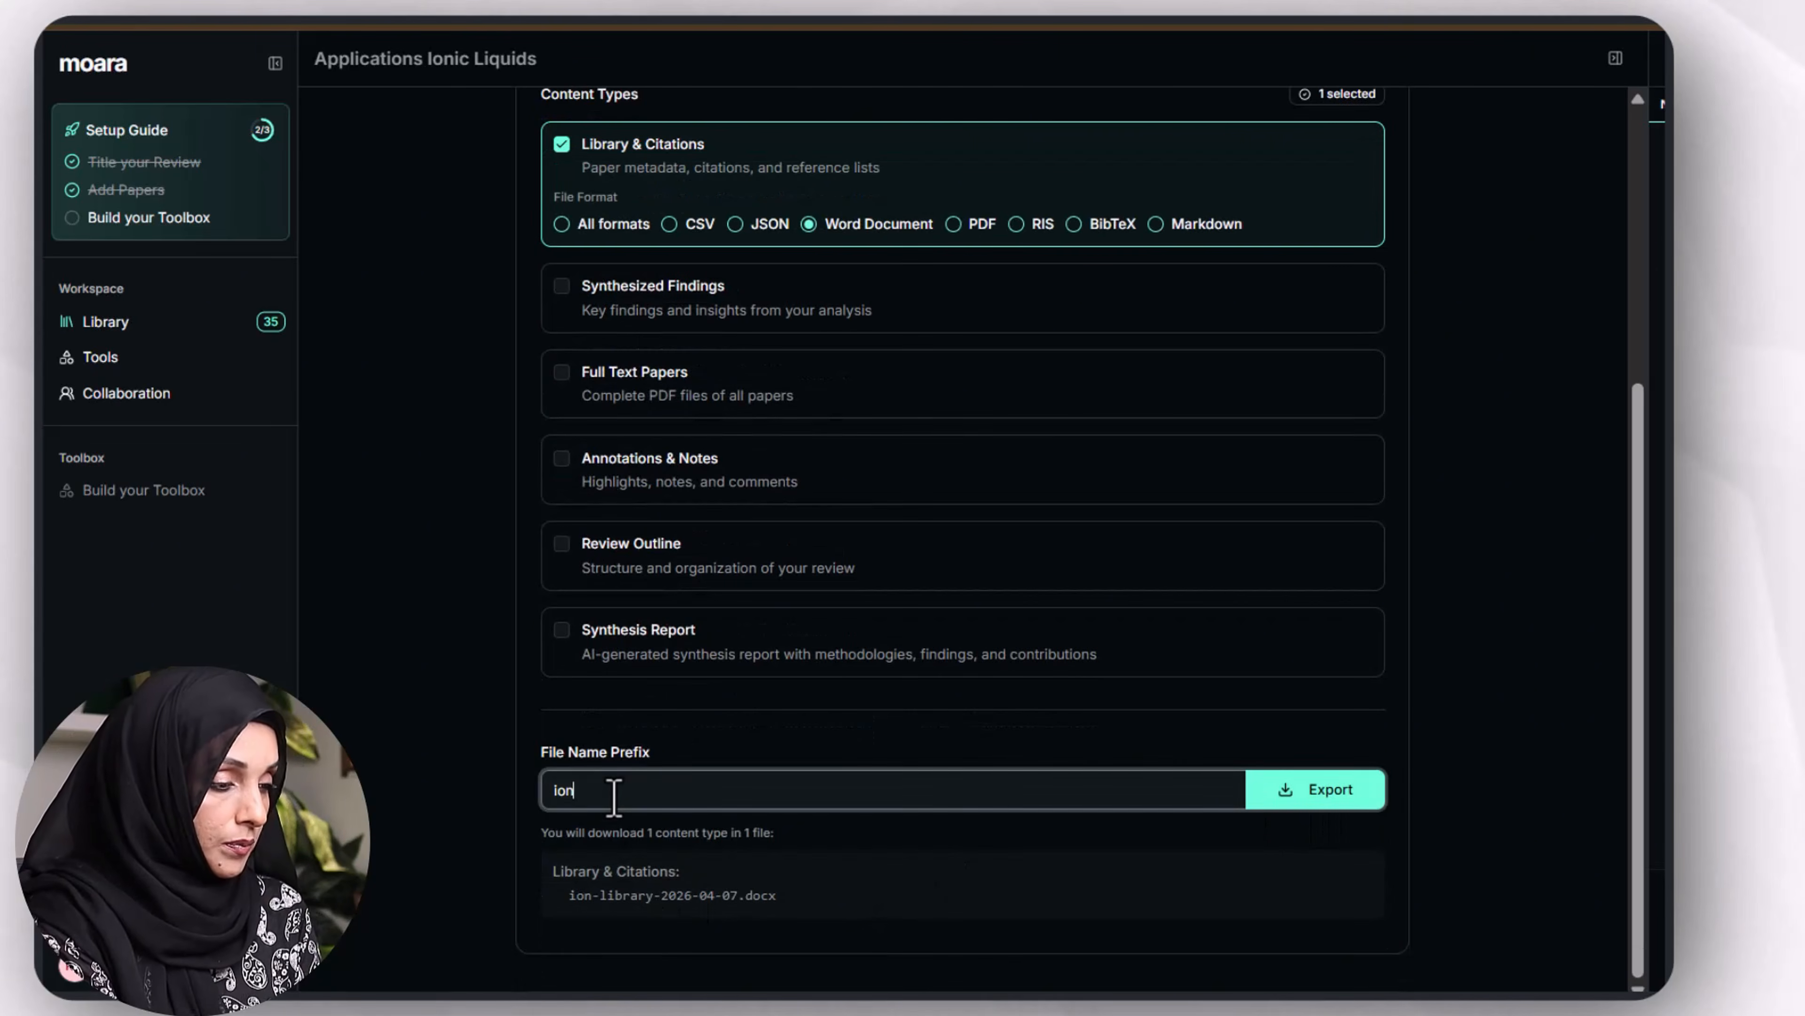
type("ic")
left_click(1366, 795)
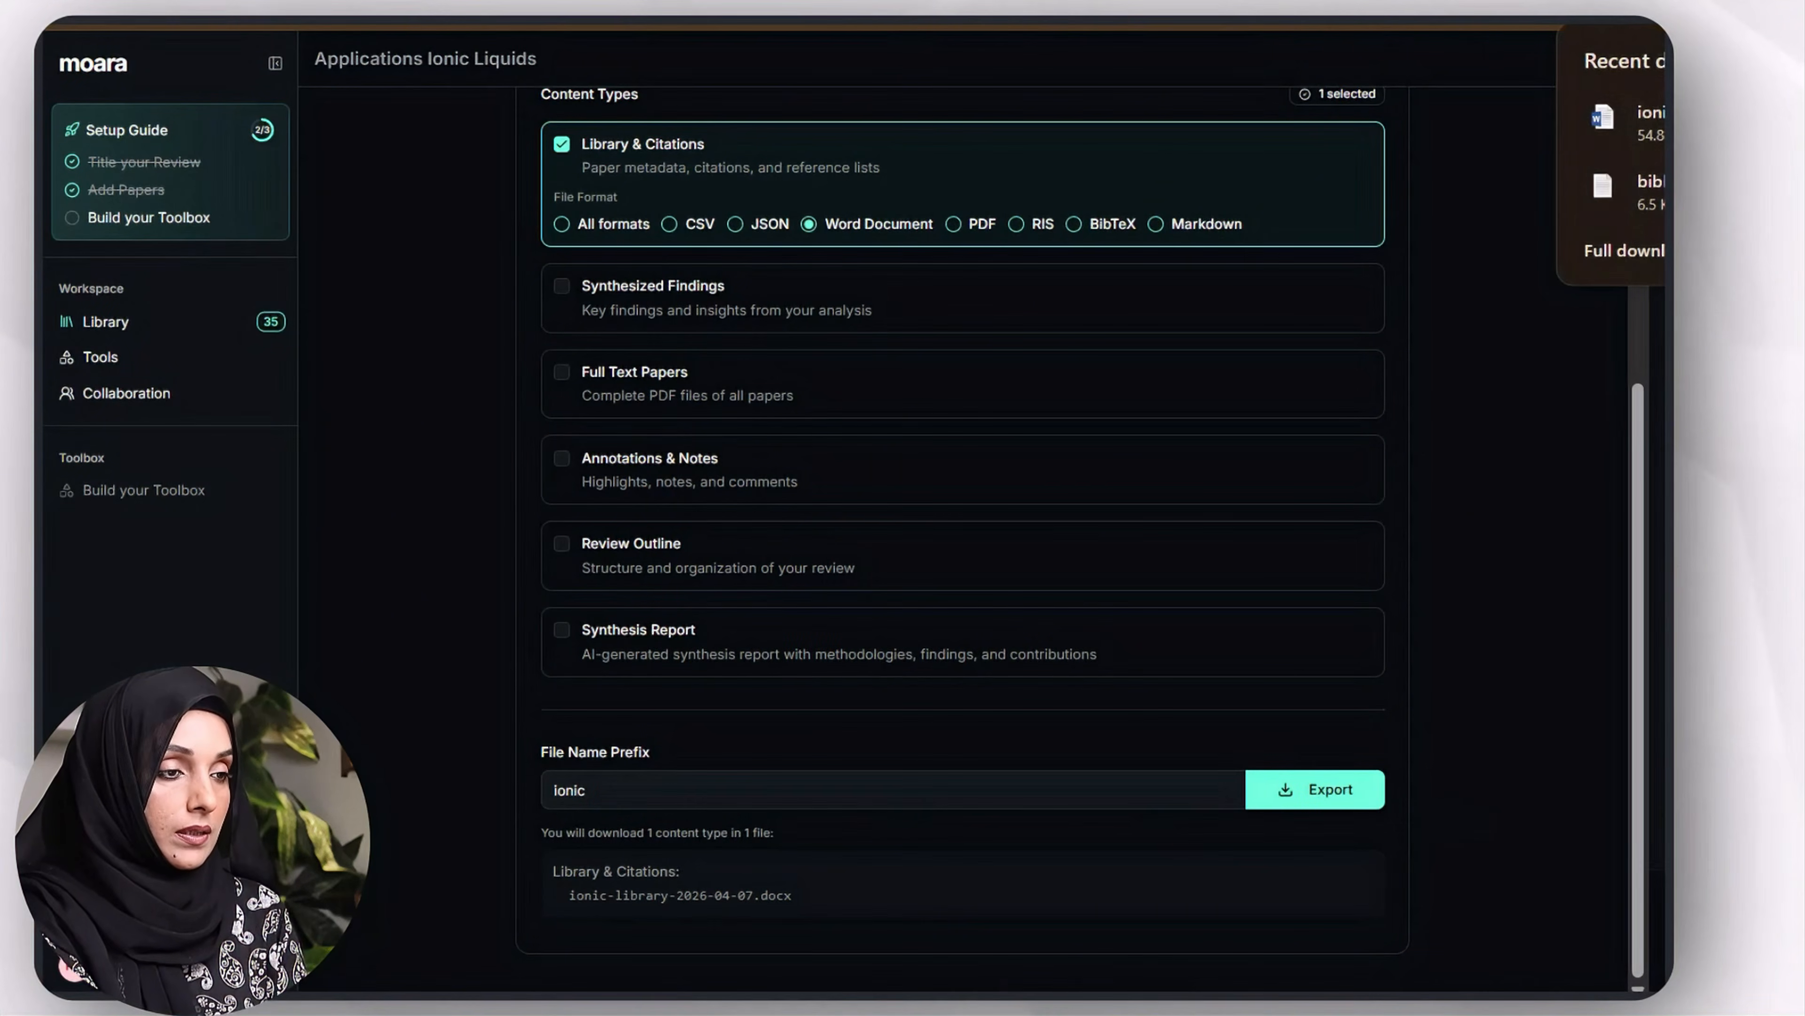
left_click(1612, 122)
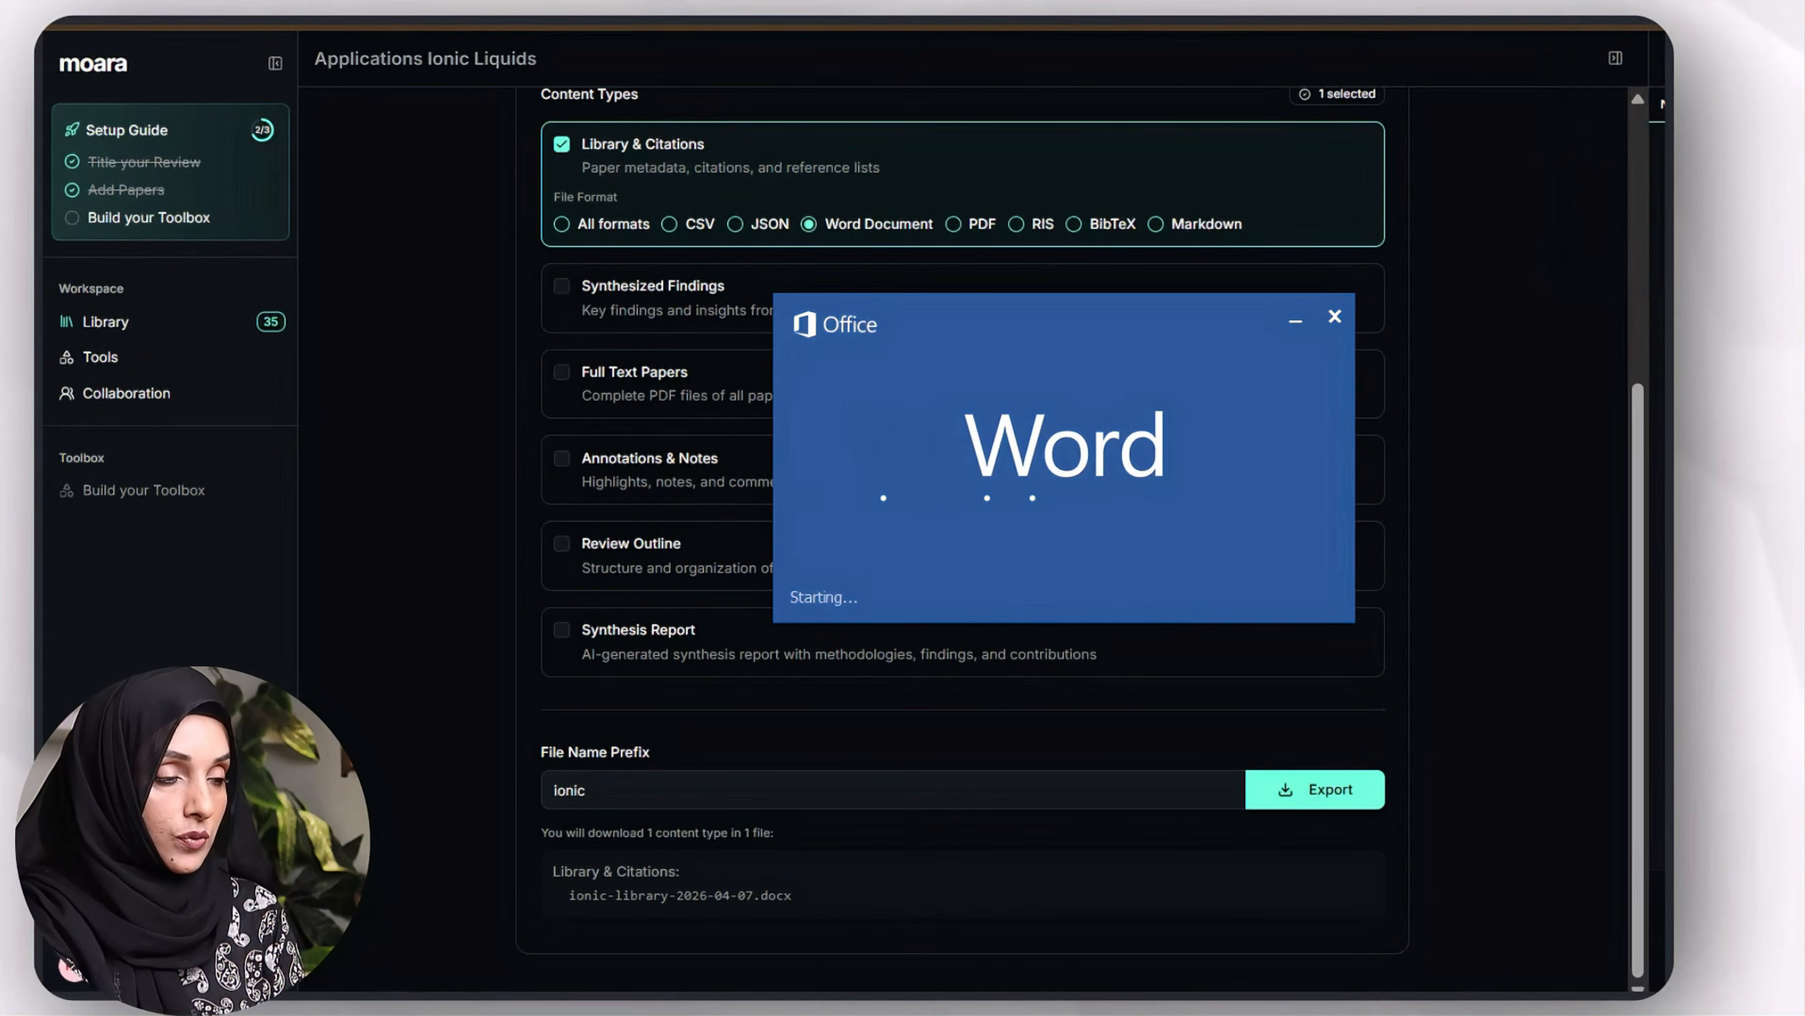